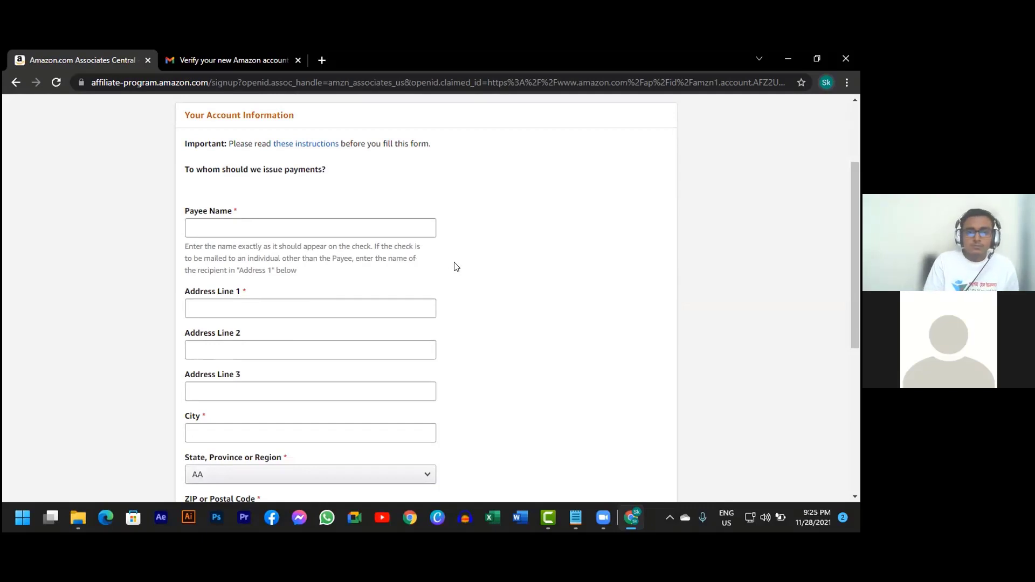
# Enter the payee's full name, removing the period from it
pyautogui.scroll(3, 442, 270)
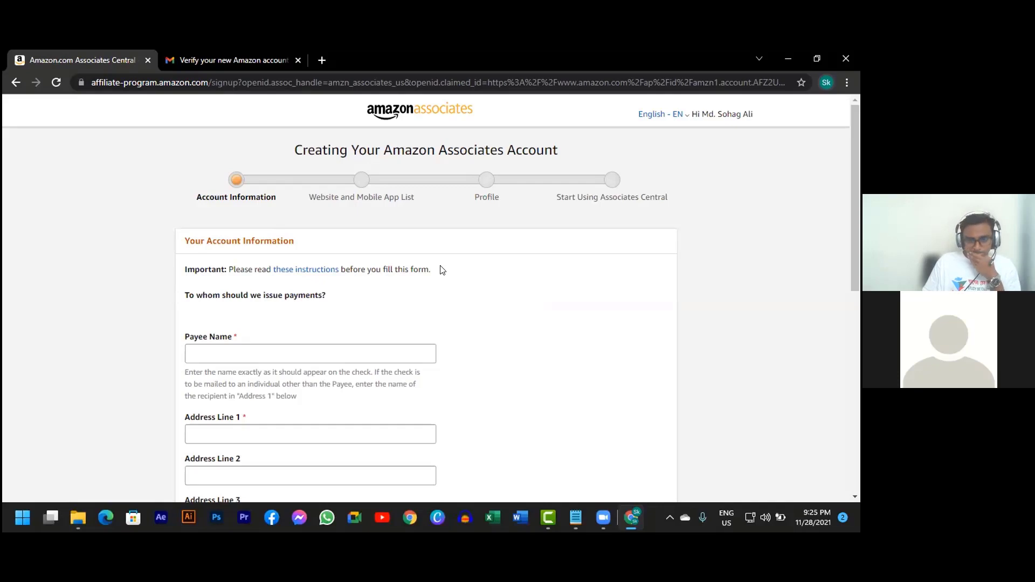
pyautogui.click(359, 342)
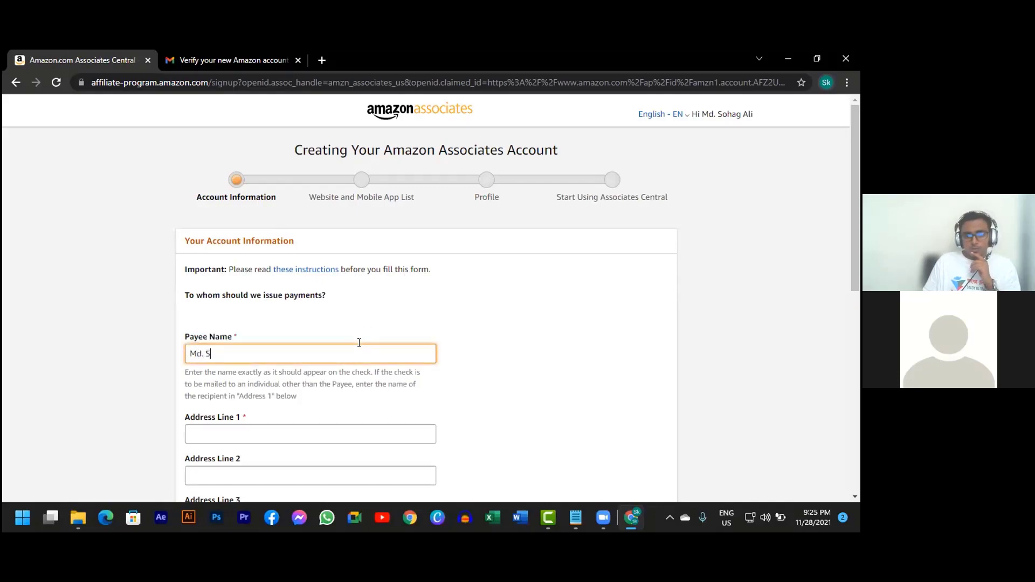
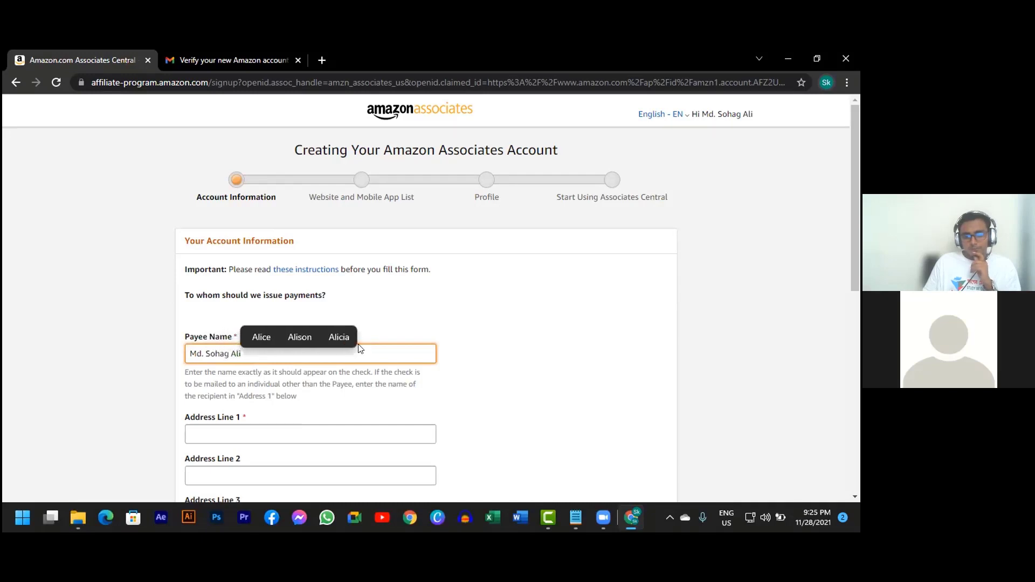
pyautogui.click(203, 352)
pyautogui.press('BackSpace')
pyautogui.click(313, 329)
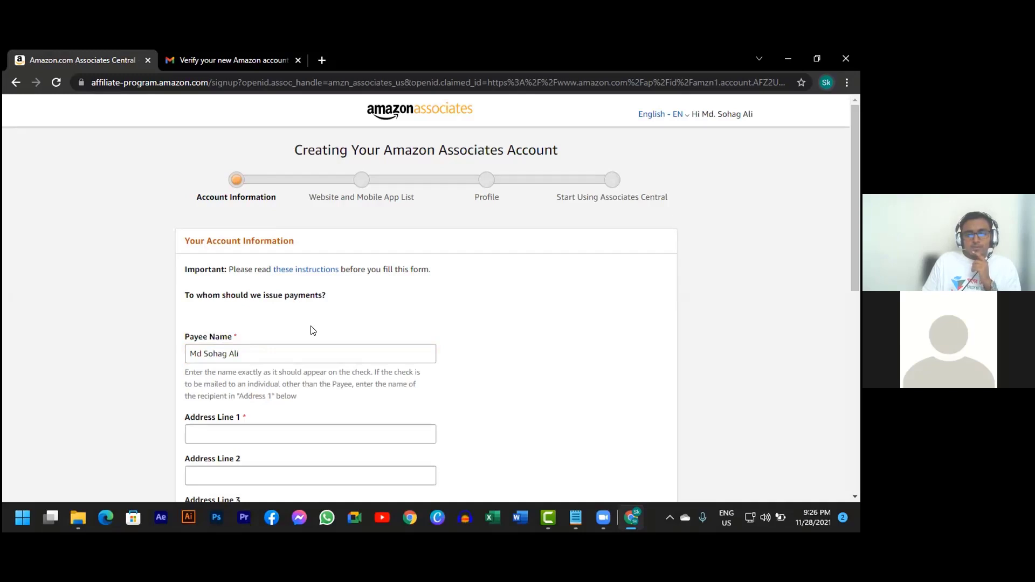
pyautogui.scroll(-2, 313, 329)
# Set the Country to Bangladesh
pyautogui.click(324, 317)
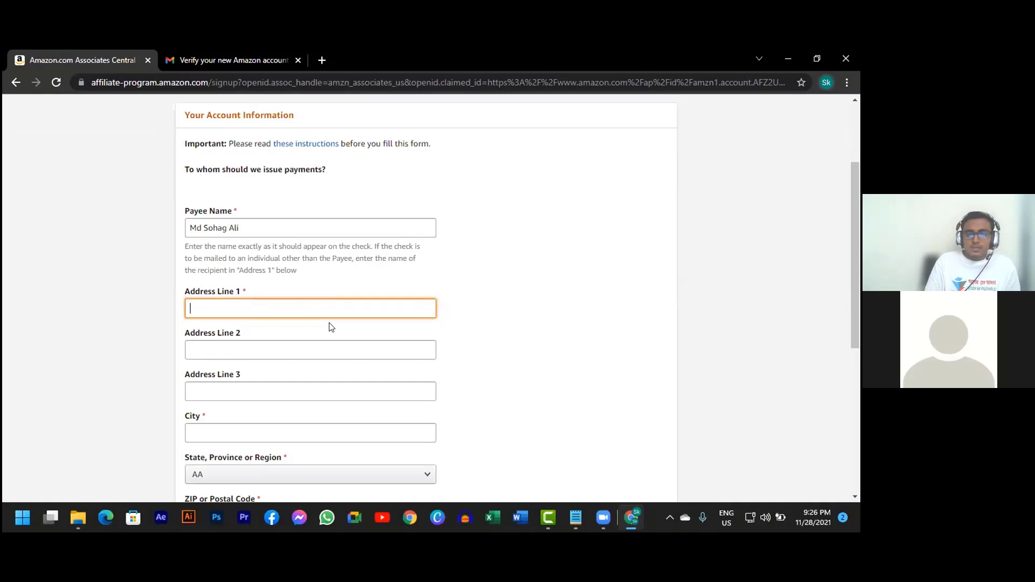
pyautogui.scroll(-2, 329, 327)
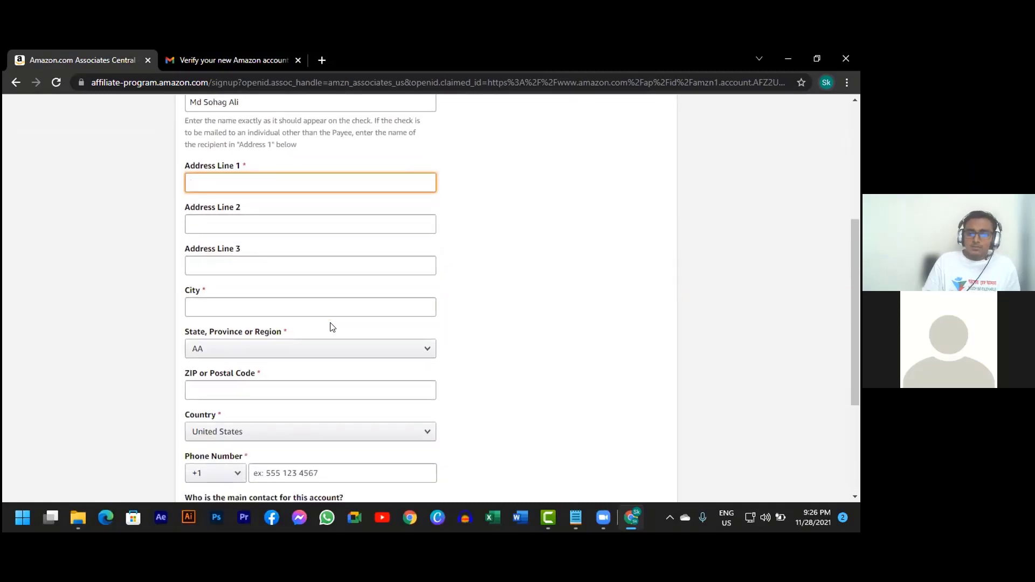
pyautogui.scroll(-1, 332, 327)
pyautogui.click(265, 365)
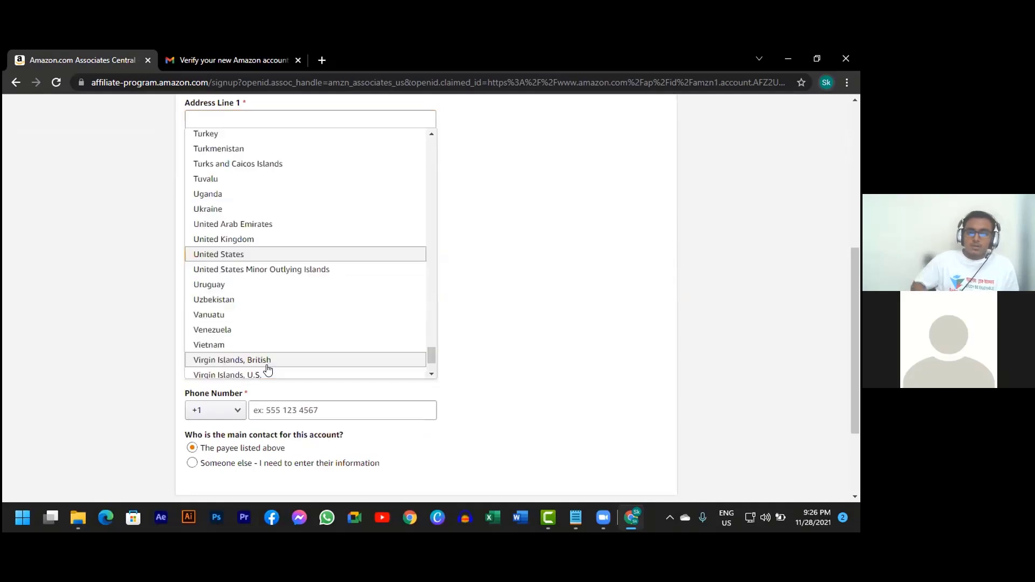
pyautogui.scroll(20, 251, 258)
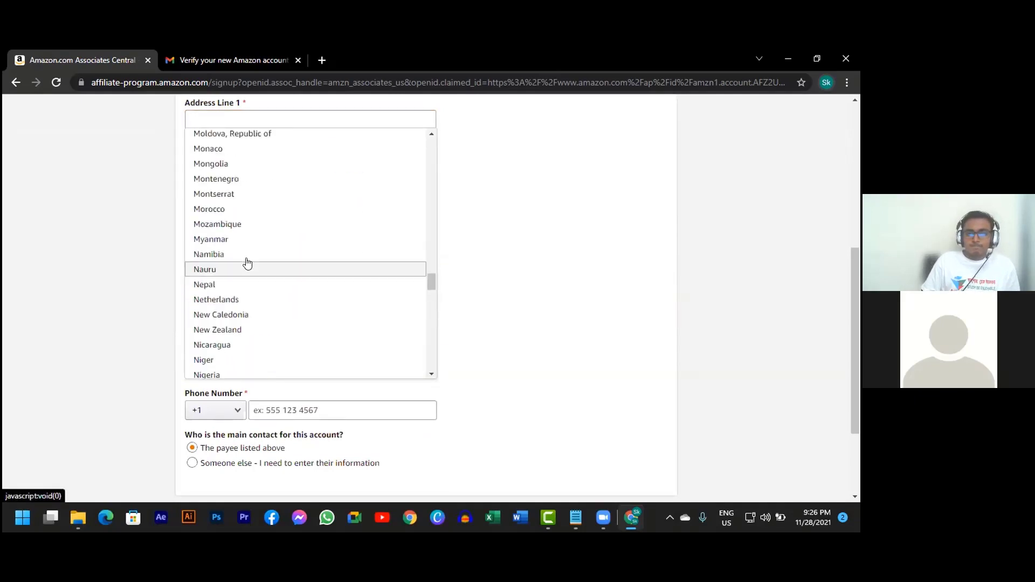
pyautogui.scroll(20, 247, 263)
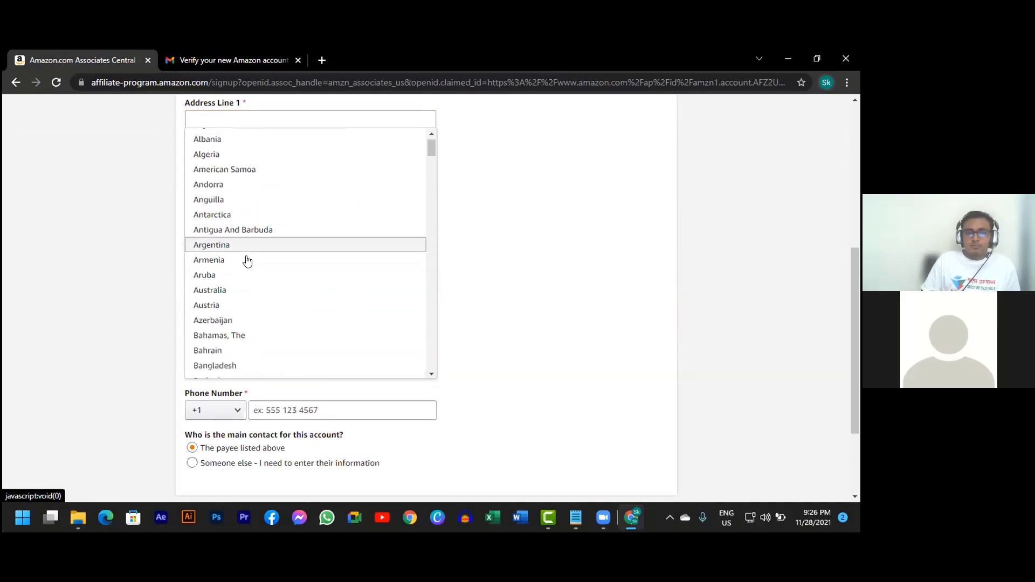
pyautogui.click(247, 256)
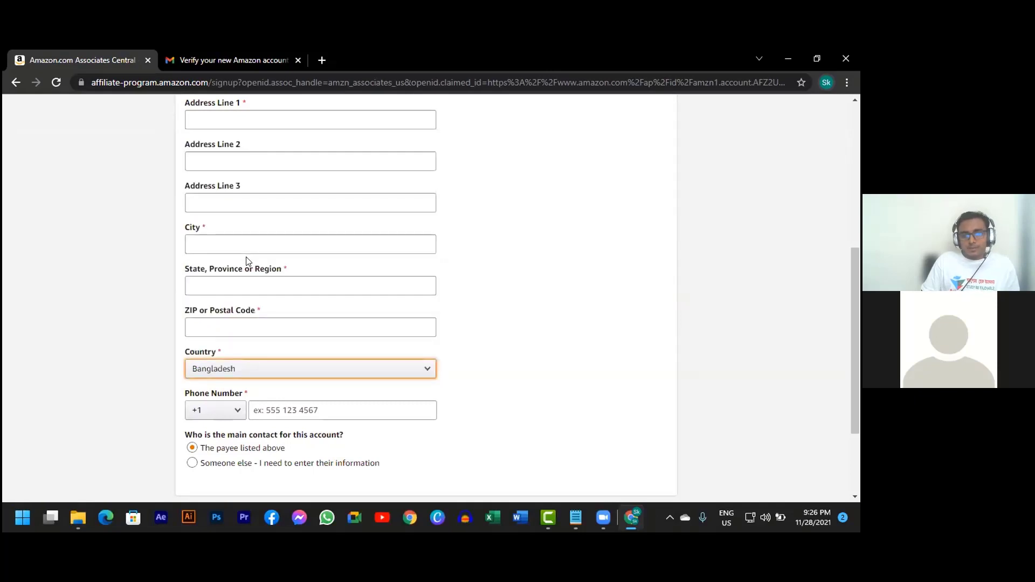
pyautogui.scroll(4, 250, 280)
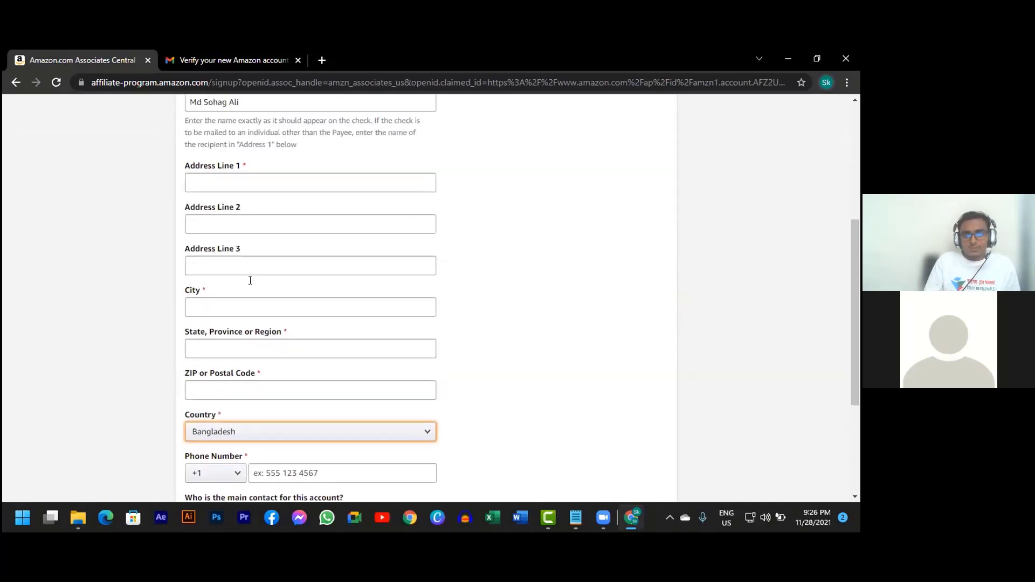
pyautogui.click(248, 300)
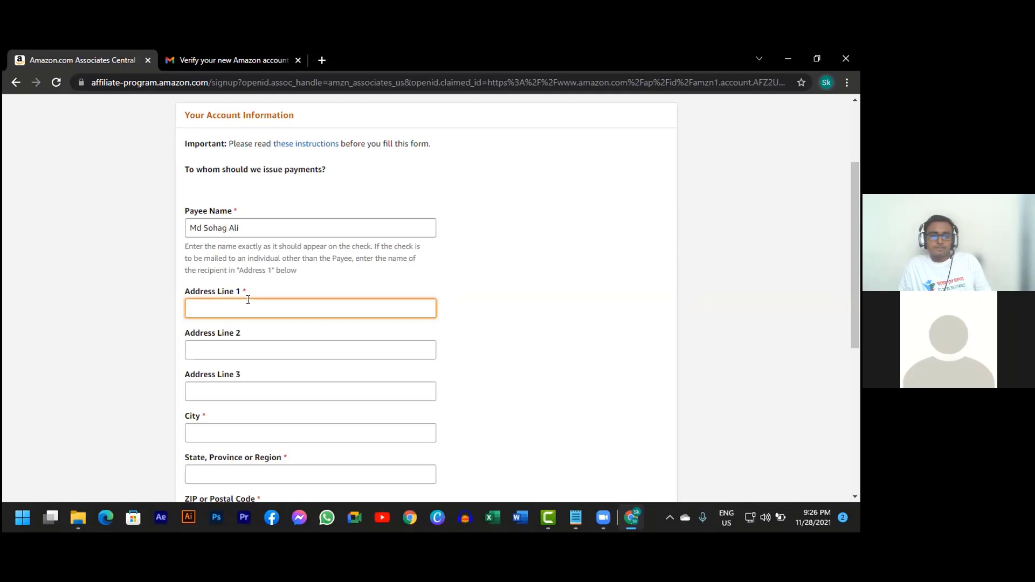
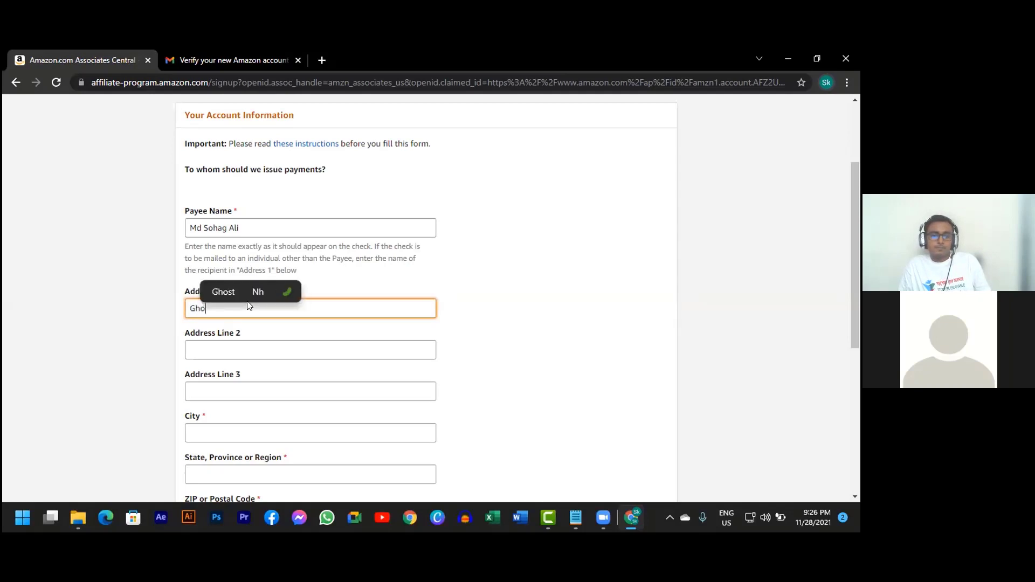
# Fill in the payee's three mailing address lines
pyautogui.press('Tab')
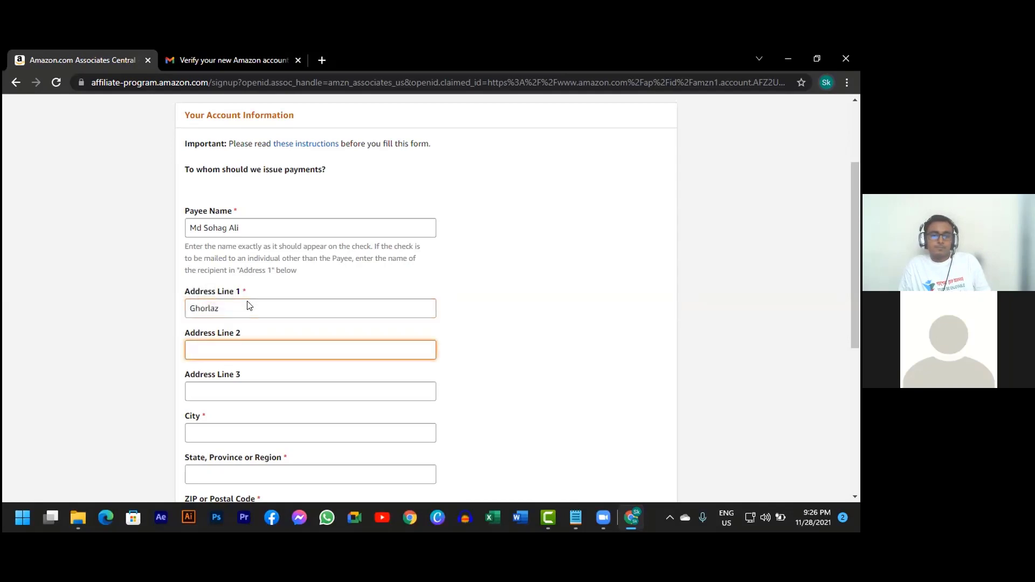
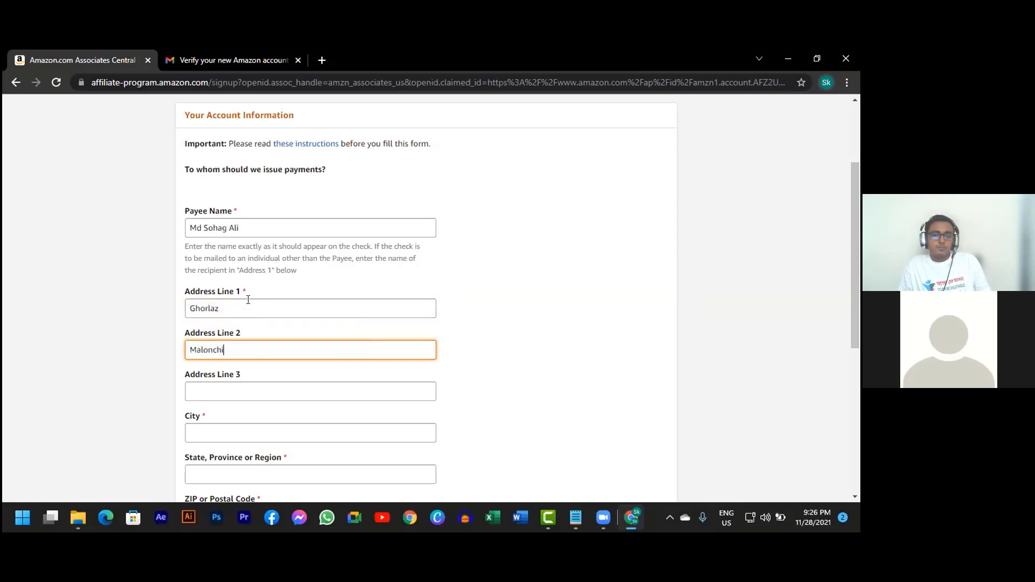
pyautogui.press('Tab')
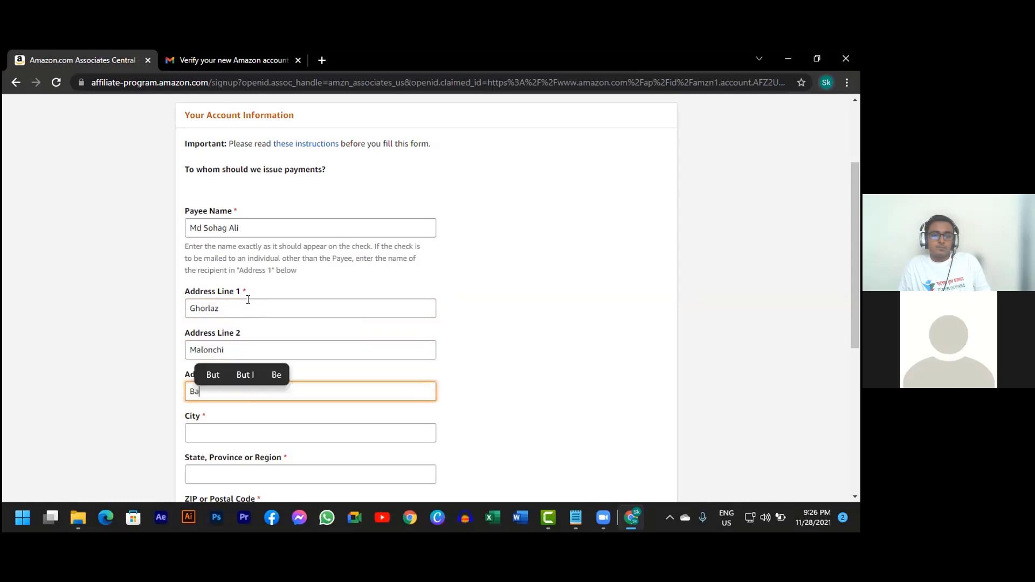
# Fill in the payee's city, state or region, and postal code
pyautogui.press('Tab')
pyautogui.write('Nator')
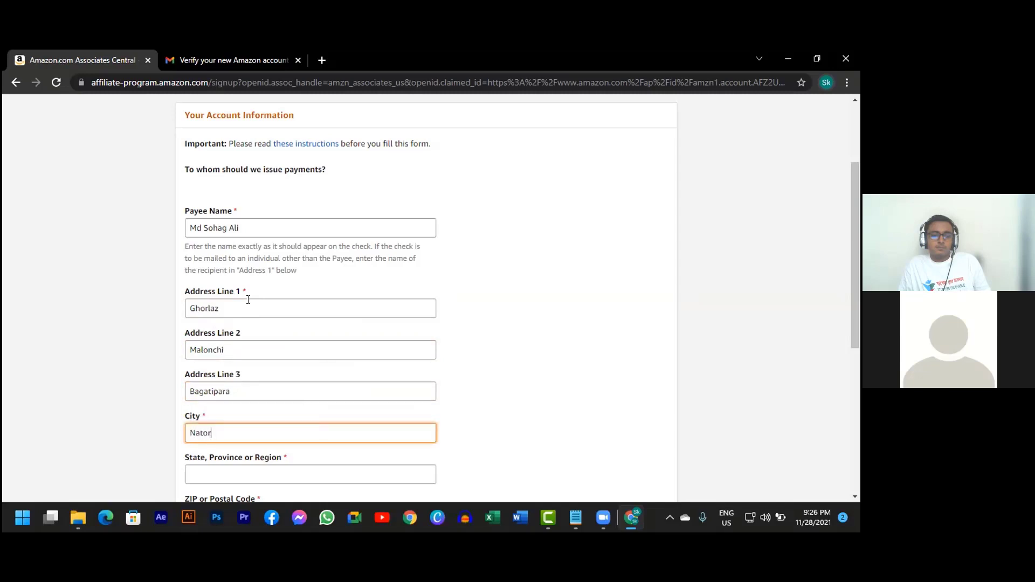
pyautogui.write('e')
pyautogui.scroll(-2, 302, 313)
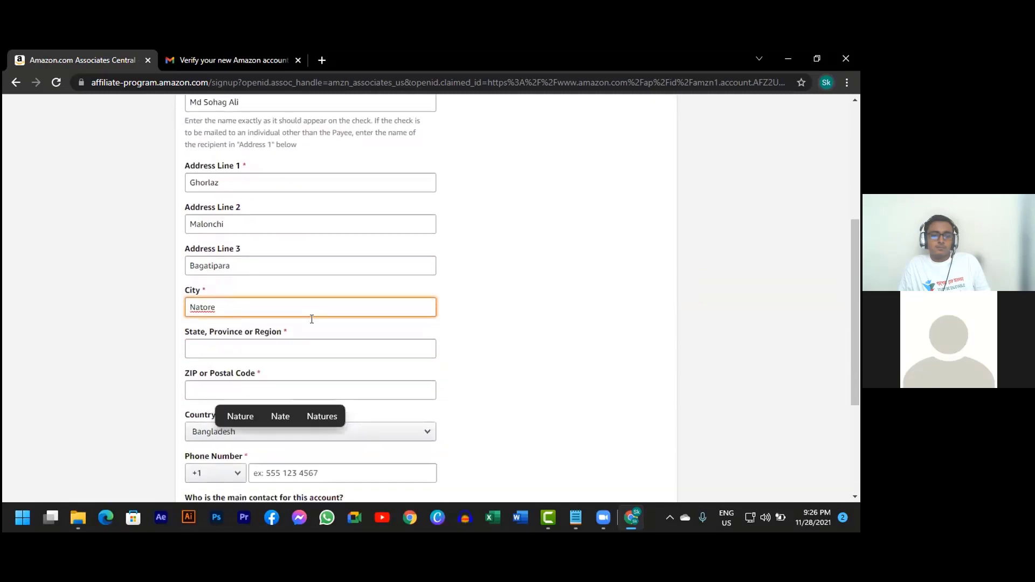
pyautogui.click(309, 343)
pyautogui.scroll(-1, 310, 340)
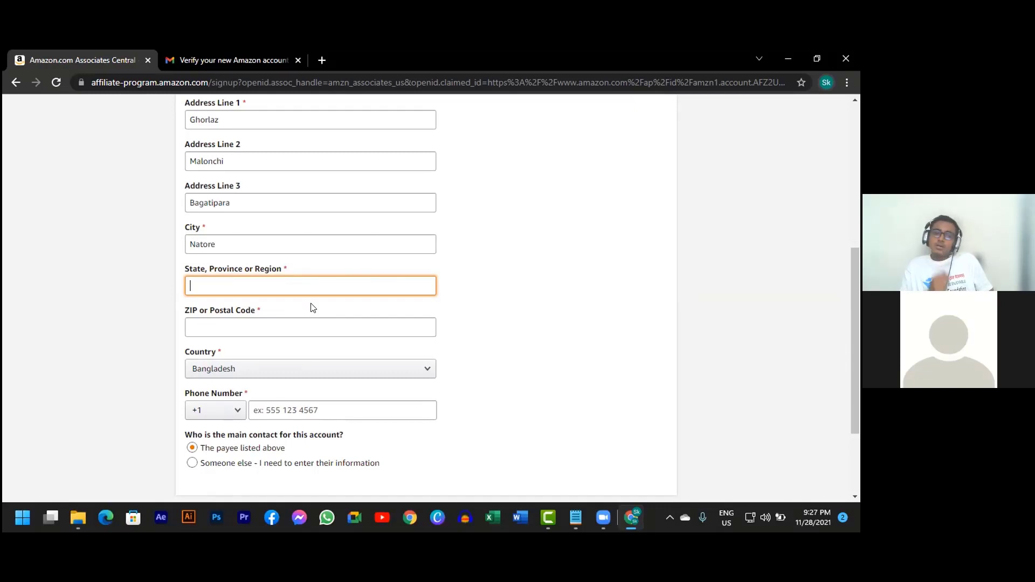
pyautogui.write('R')
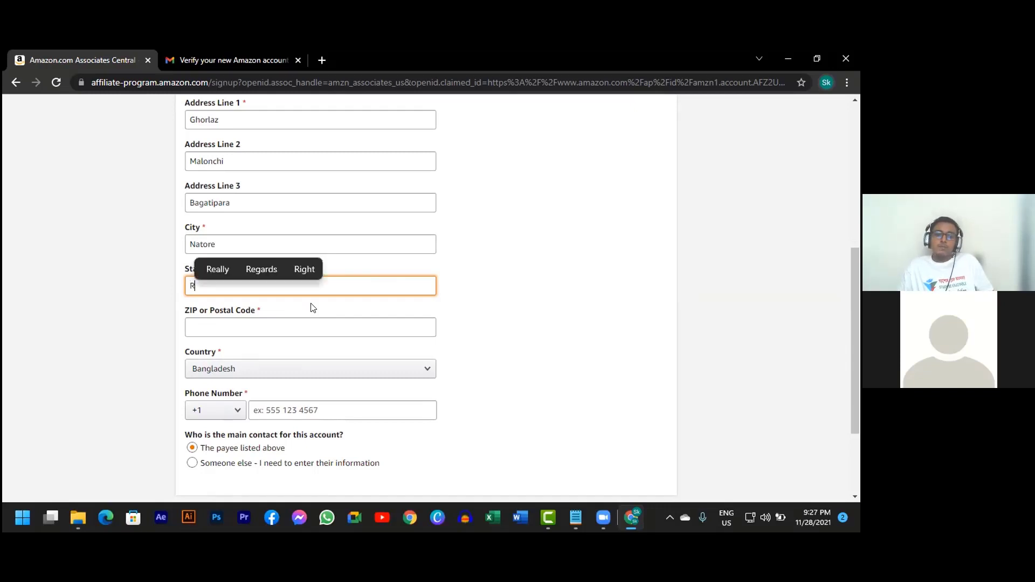
pyautogui.write('ajshahi')
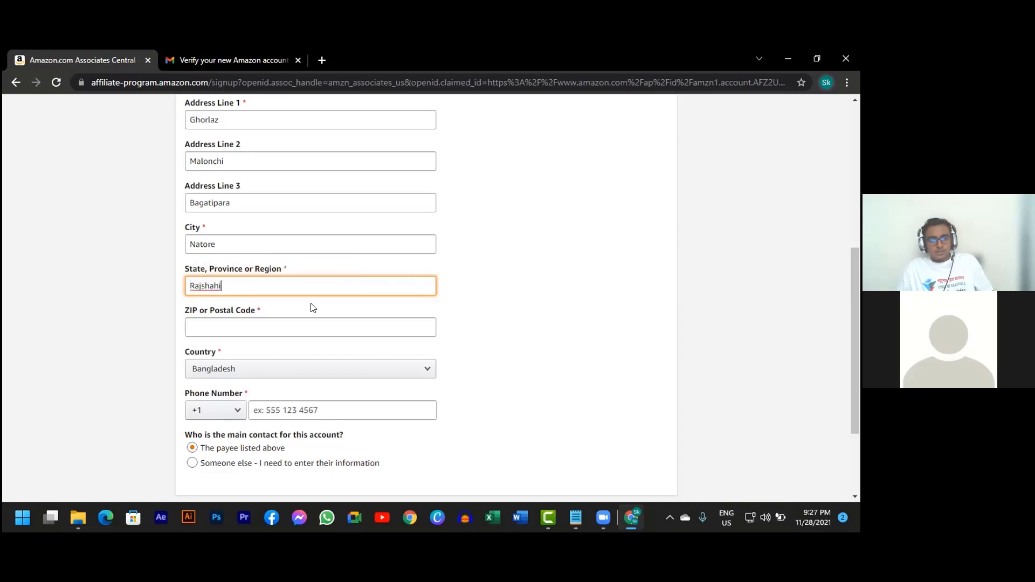
pyautogui.click(303, 320)
pyautogui.write('6410')
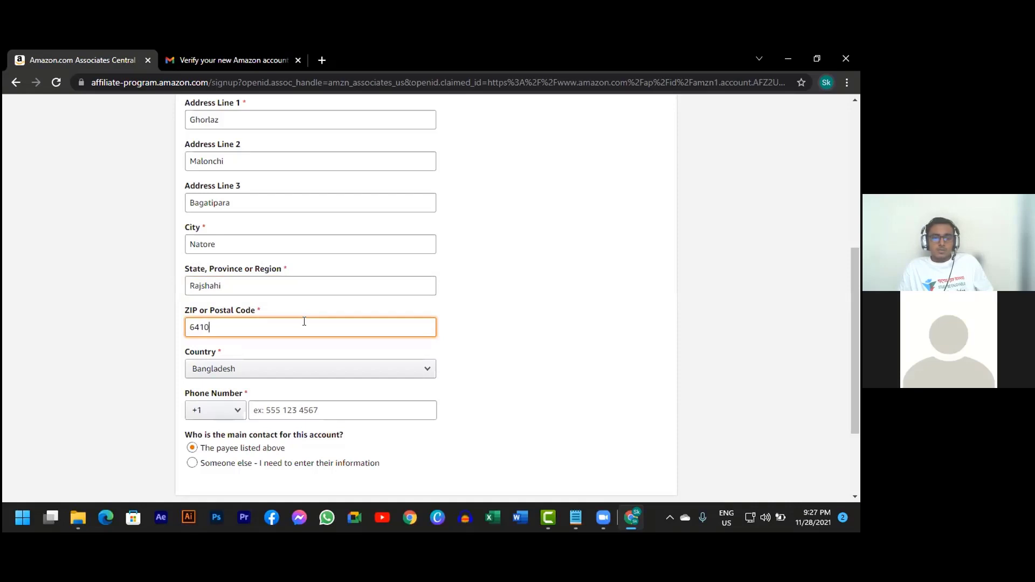
# Set the phone country code to +880
pyautogui.scroll(-1, 281, 326)
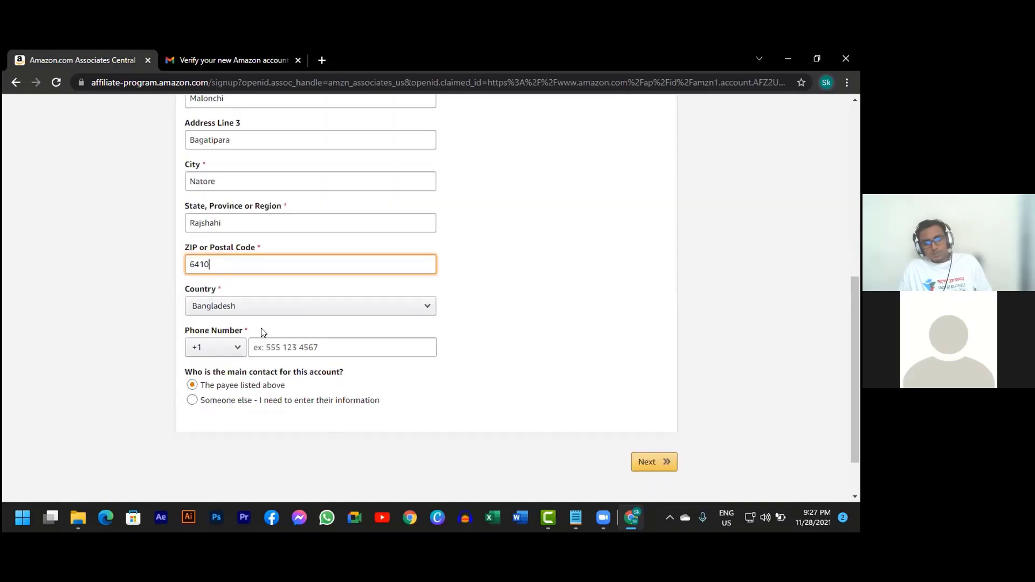
pyautogui.click(211, 350)
pyautogui.scroll(-12, 221, 291)
pyautogui.scroll(3, 221, 298)
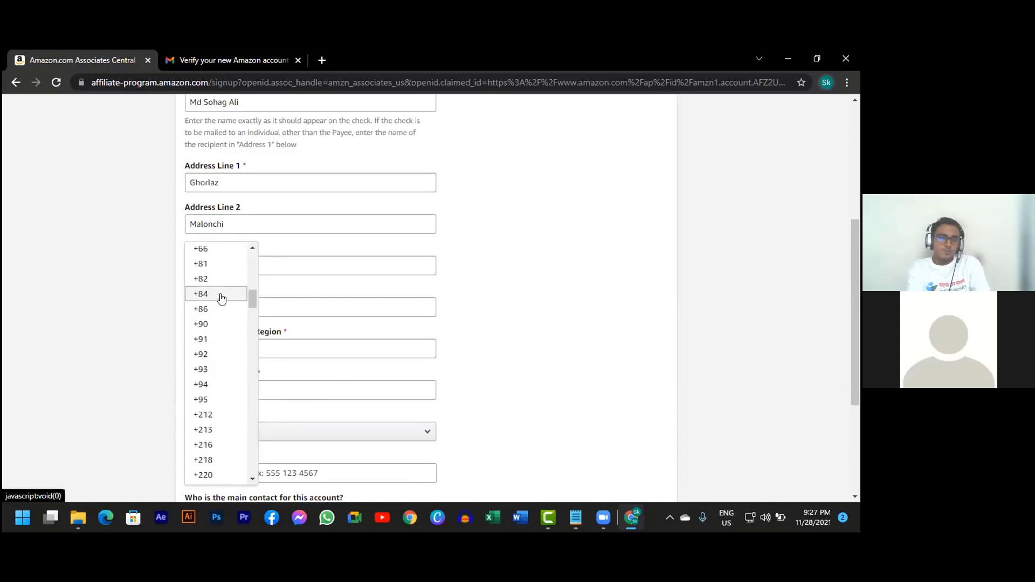
pyautogui.scroll(-2, 221, 305)
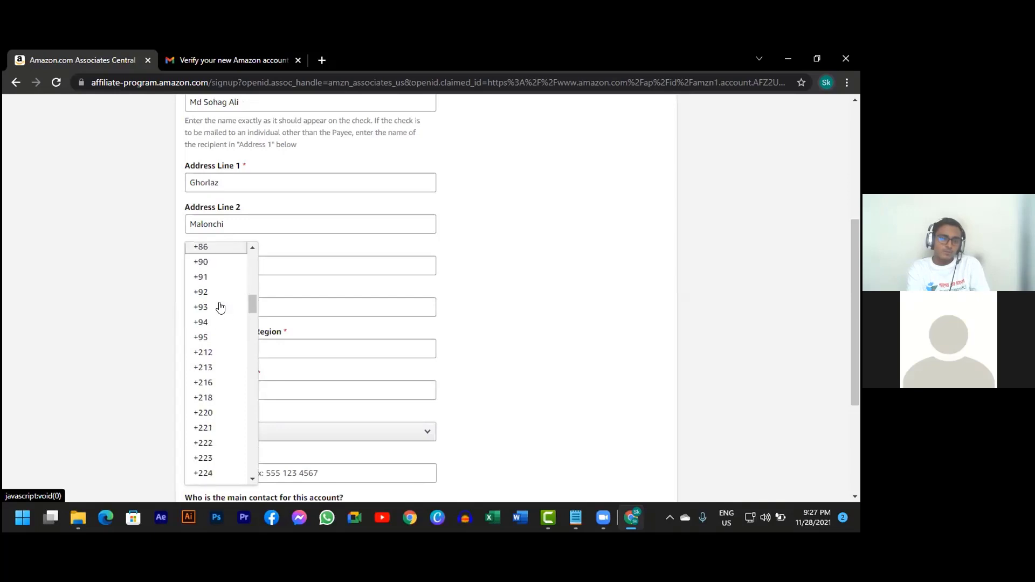
pyautogui.scroll(-20, 220, 307)
pyautogui.scroll(2, 222, 361)
pyautogui.scroll(2, 221, 361)
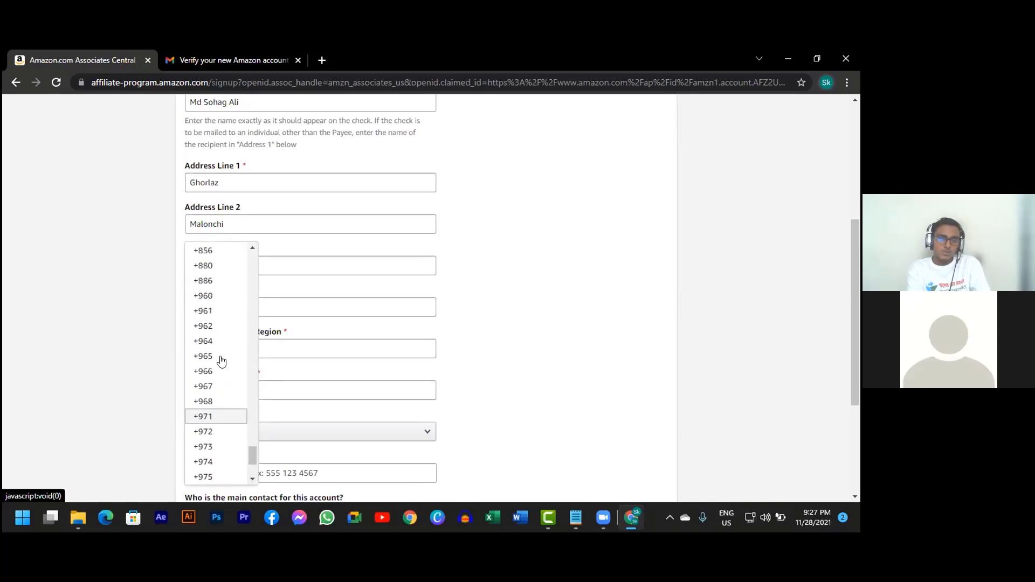
pyautogui.click(205, 266)
# Enter the payee's phone number and submit the account information with Next
pyautogui.scroll(-3, 278, 380)
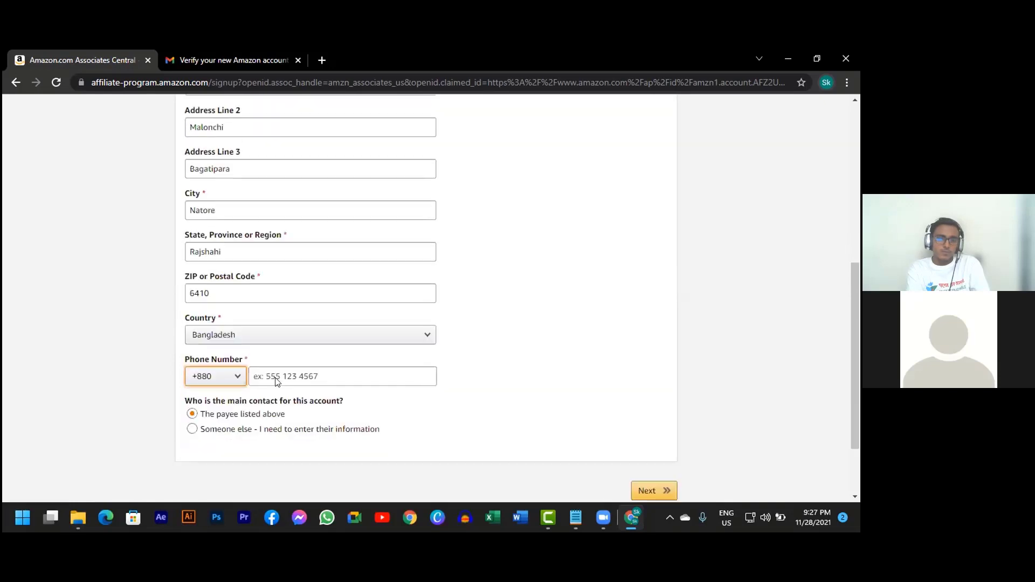
pyautogui.click(272, 342)
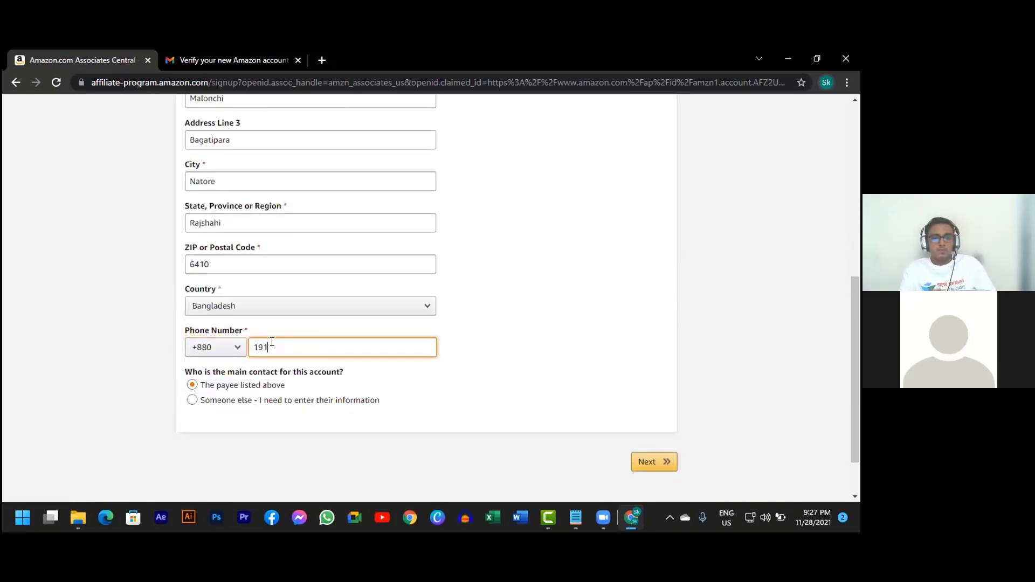
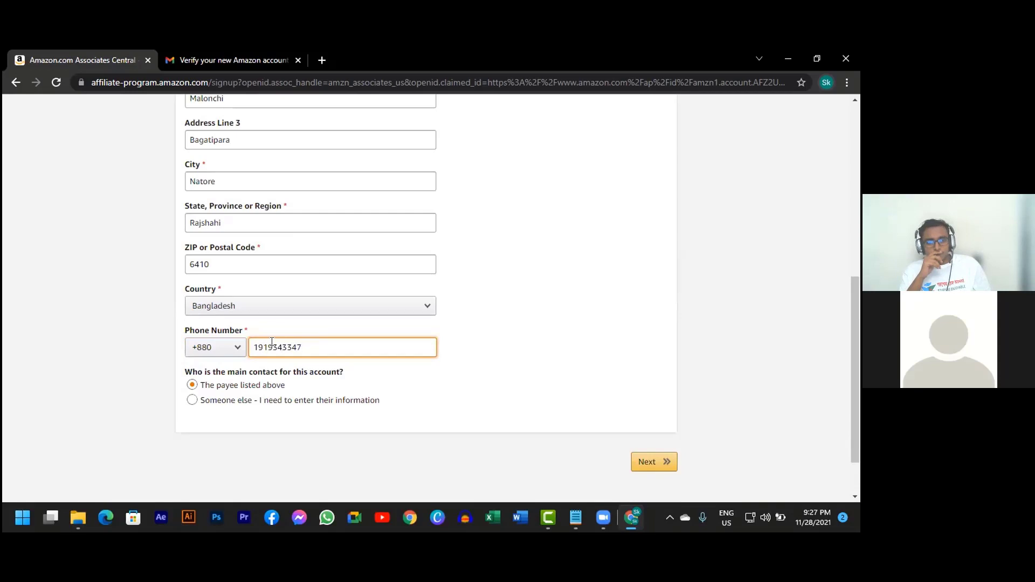
pyautogui.click(482, 338)
pyautogui.scroll(-2, 481, 338)
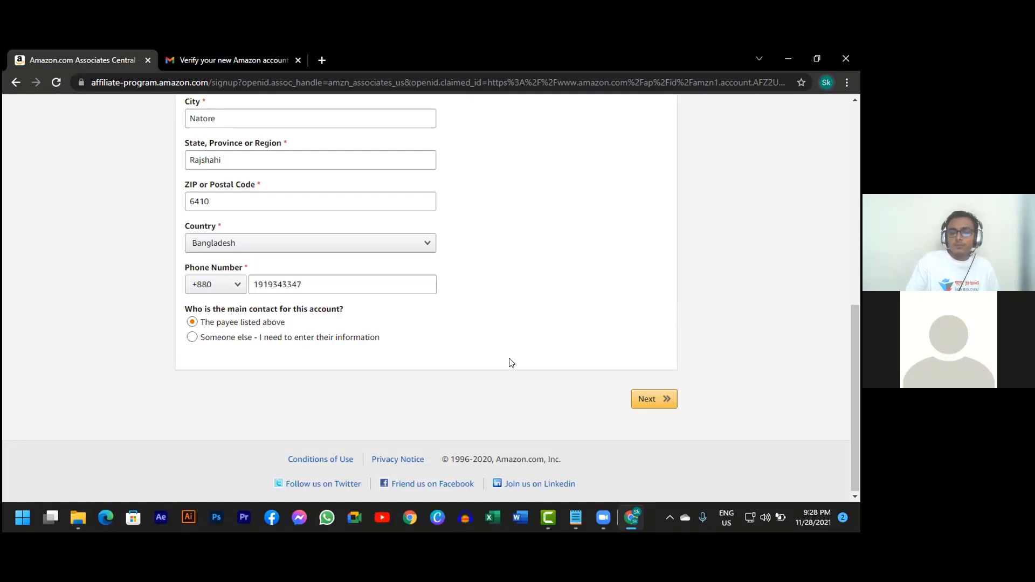
pyautogui.click(641, 400)
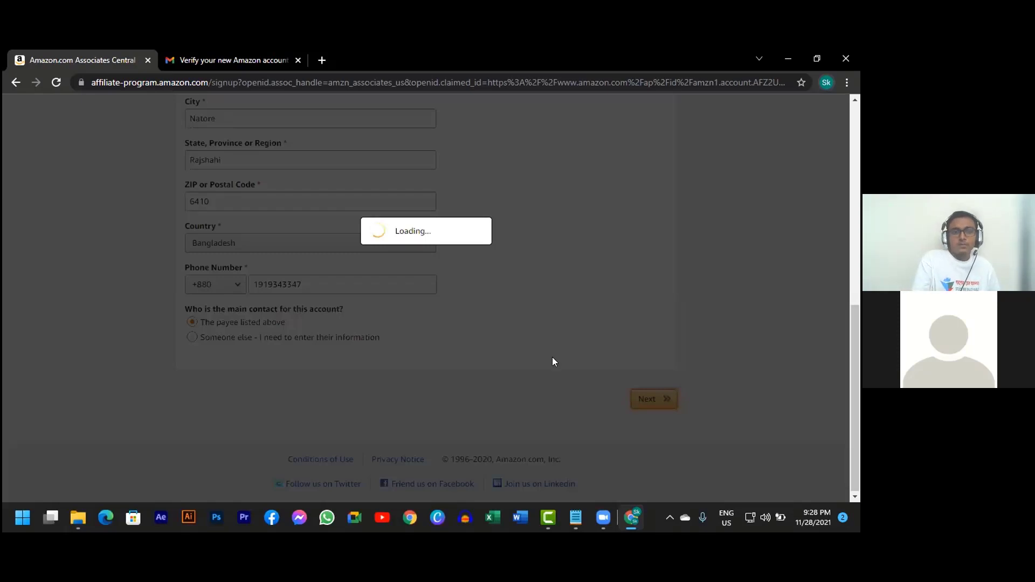
# Scroll through the Website and Mobile App List page once loading finishes
pyautogui.scroll(2, 553, 361)
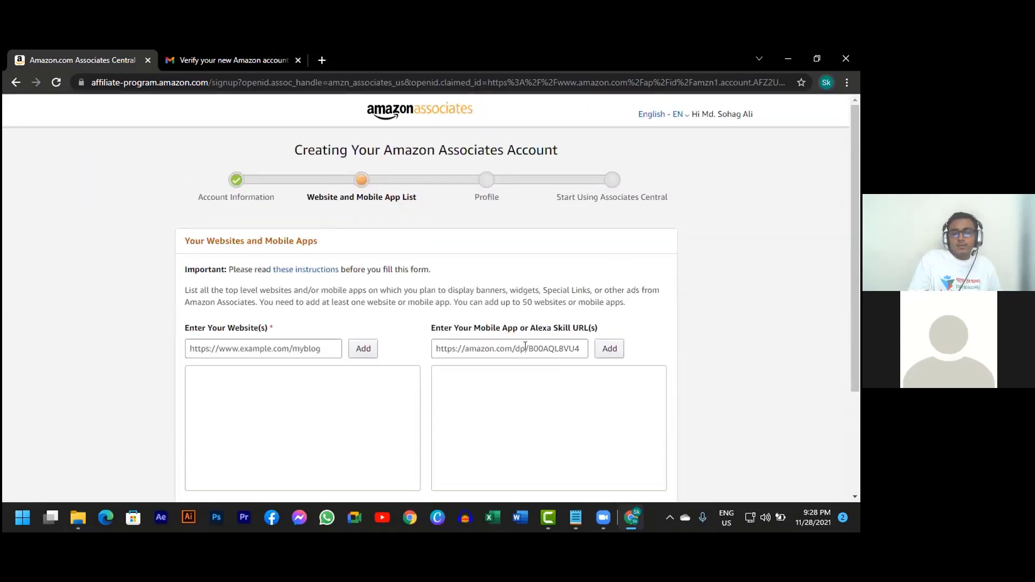
pyautogui.scroll(-1, 525, 347)
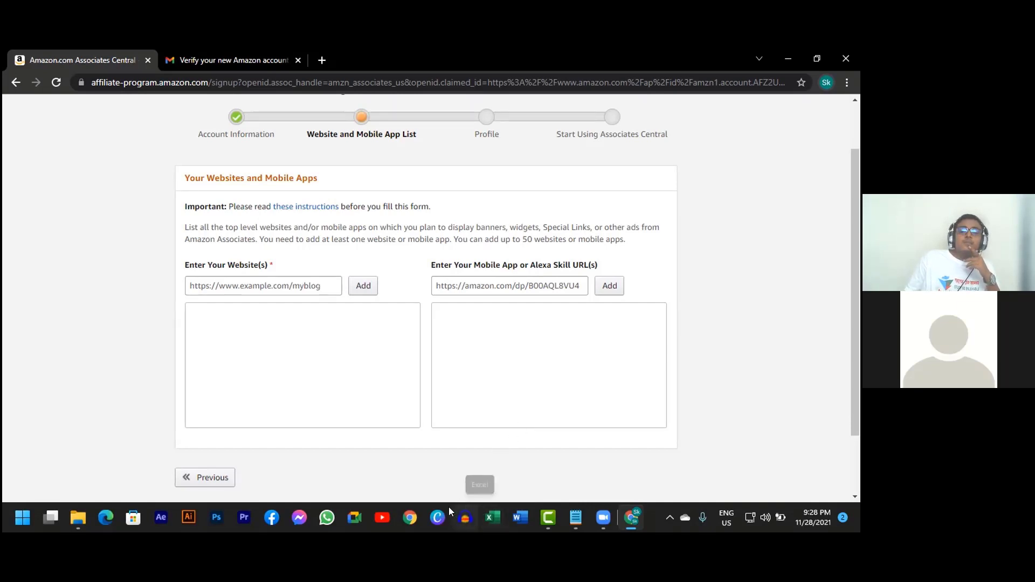
# Open techsolutionsk.blogspot.com in another Chrome profile, then minimize that window
pyautogui.click(412, 518)
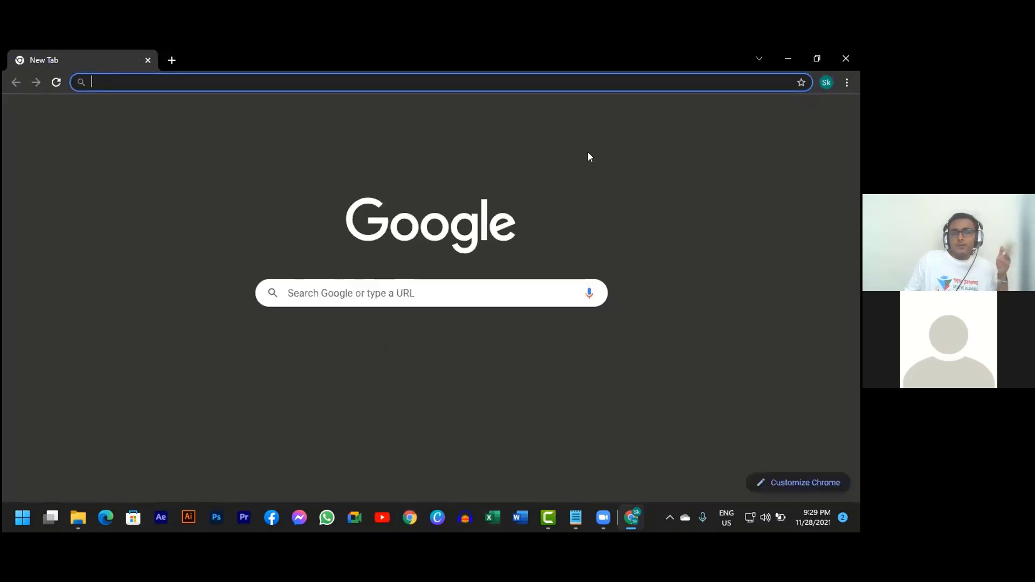
pyautogui.click(826, 82)
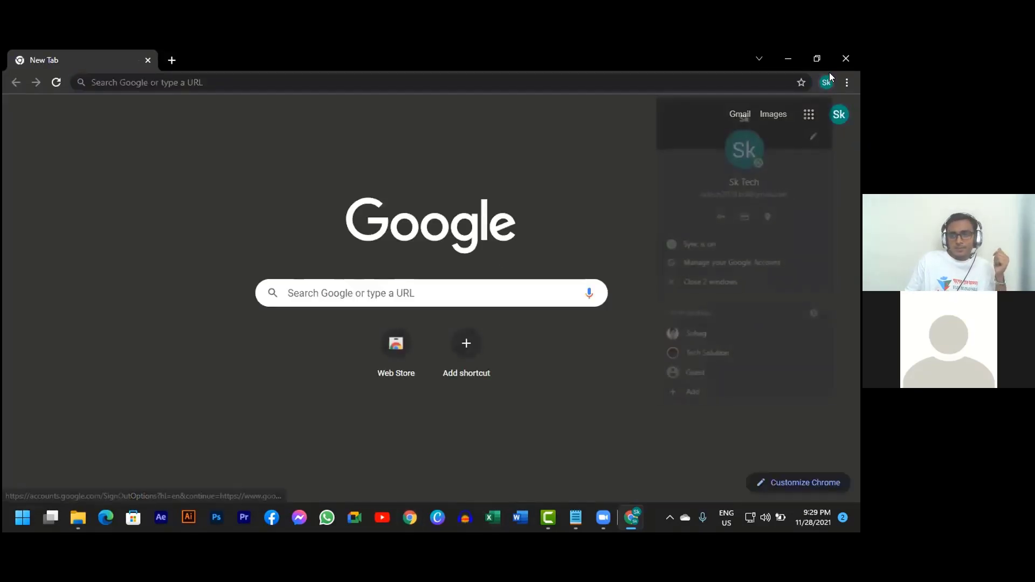
pyautogui.click(683, 340)
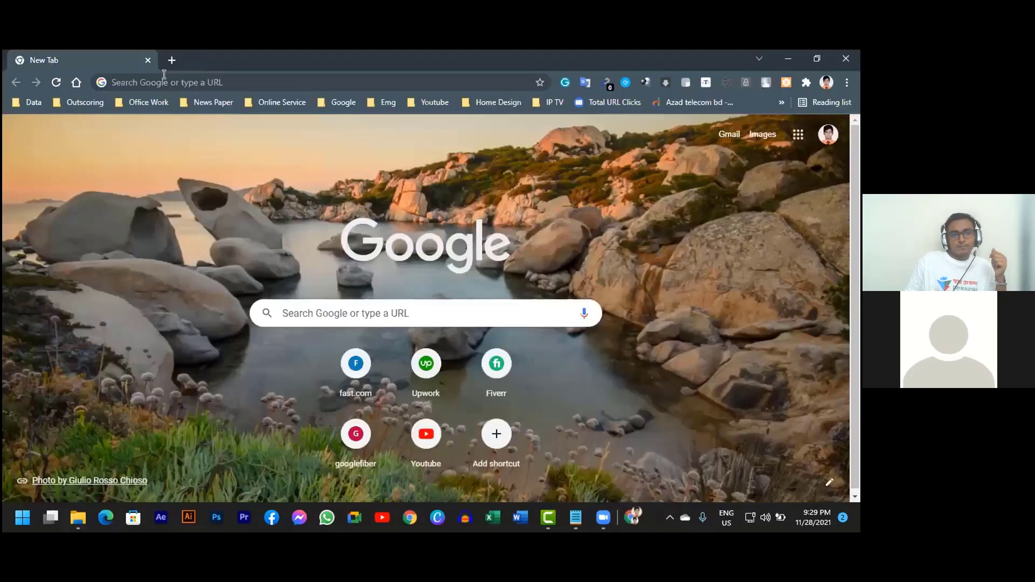
pyautogui.click(164, 75)
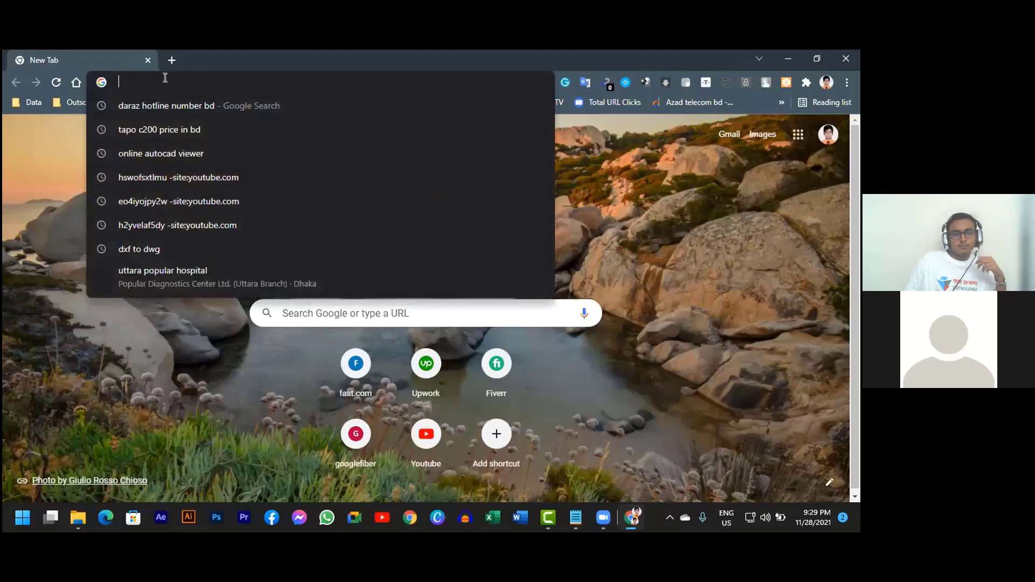
pyautogui.write('techsolutionsk.blogspot.com')
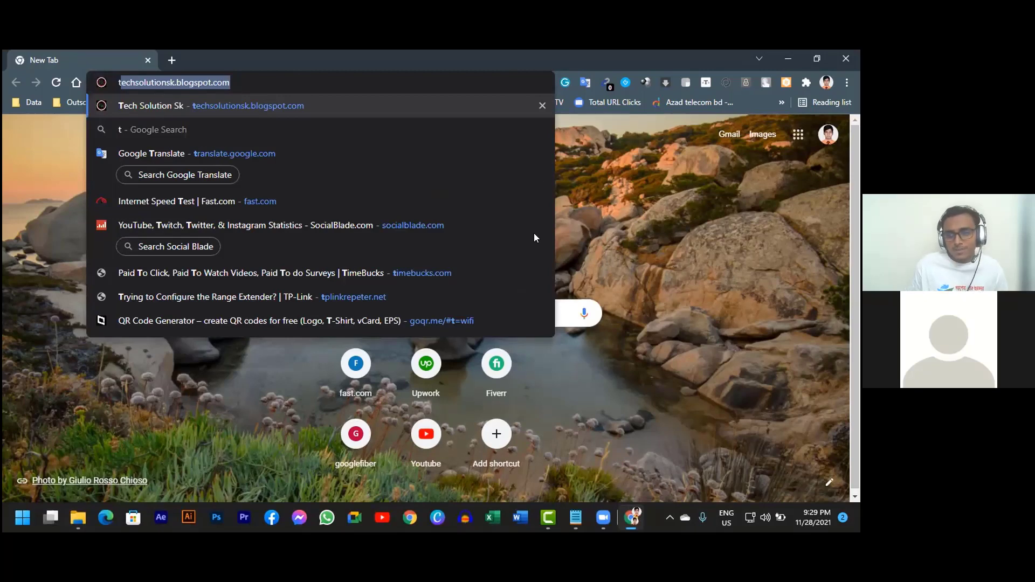
pyautogui.press('Return')
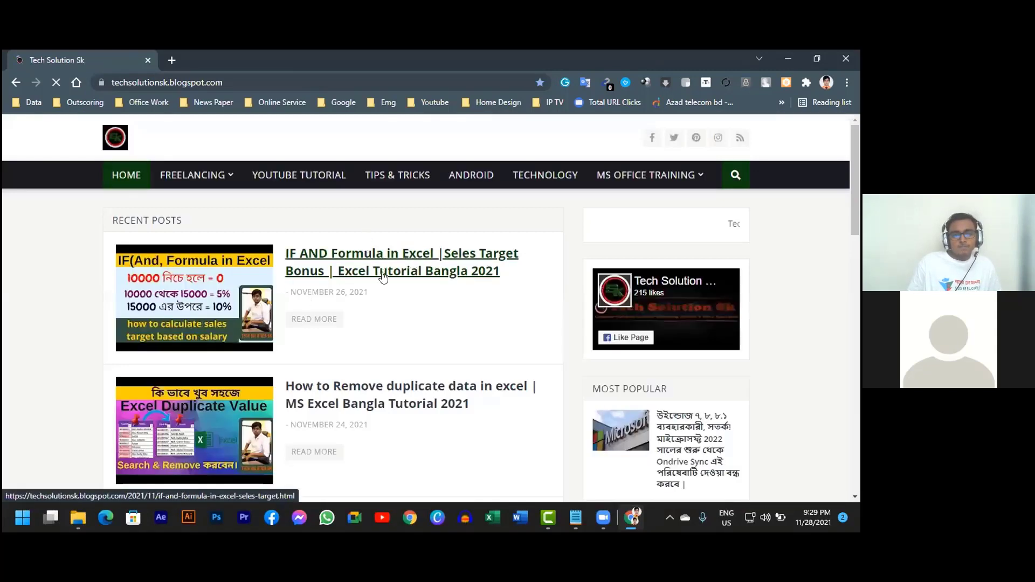
pyautogui.scroll(-2, 808, 230)
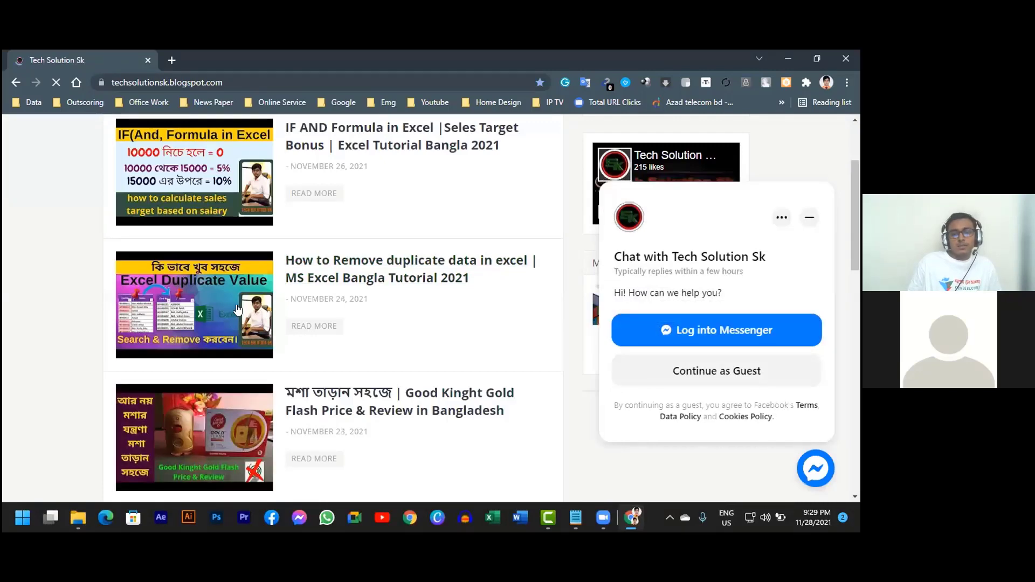
pyautogui.scroll(-4, 301, 307)
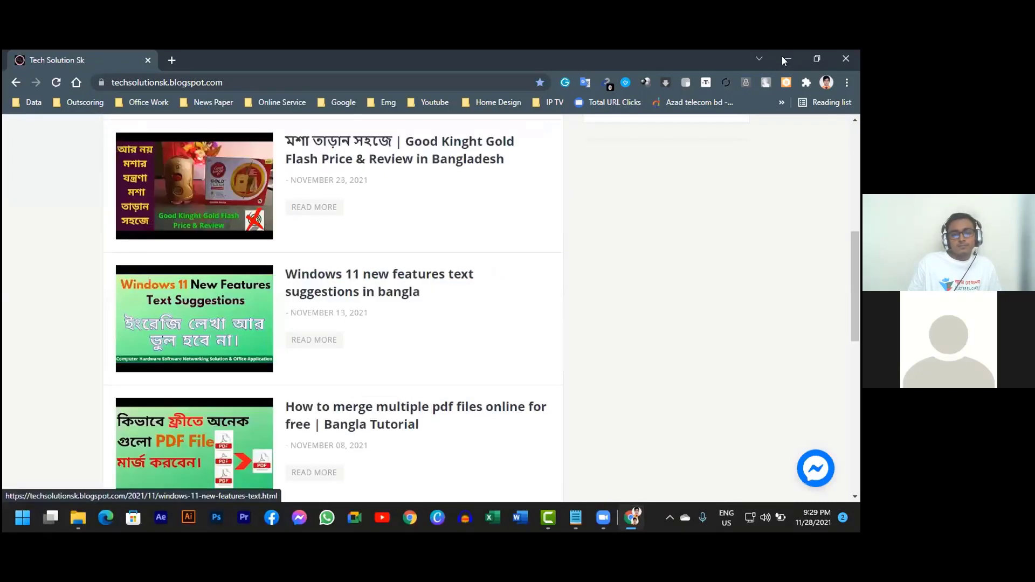
pyautogui.click(788, 58)
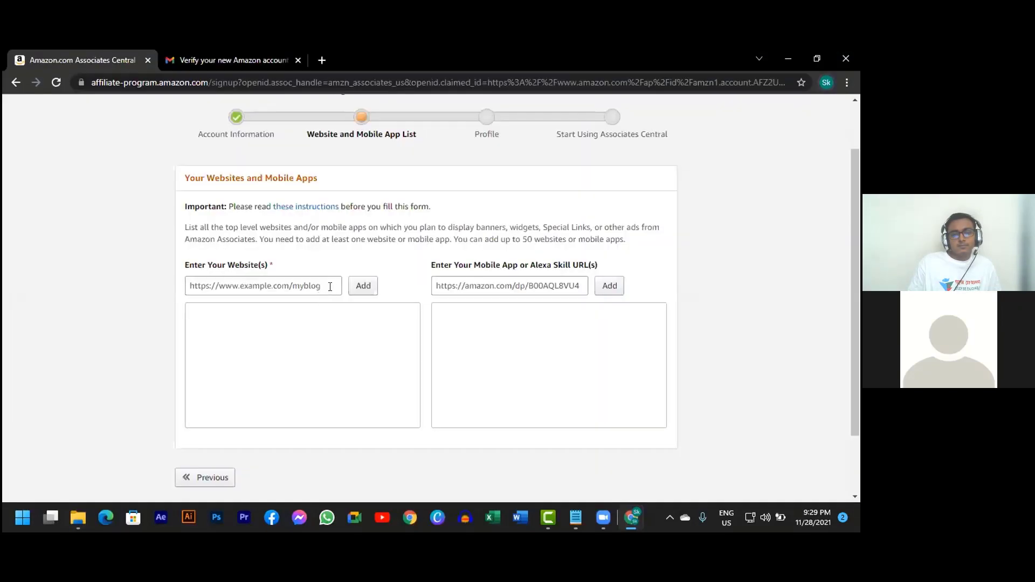
pyautogui.click(321, 285)
pyautogui.write('techsolutionsk.blogspot.com')
pyautogui.tripleClick(265, 283)
pyautogui.click(302, 285)
pyautogui.click(355, 291)
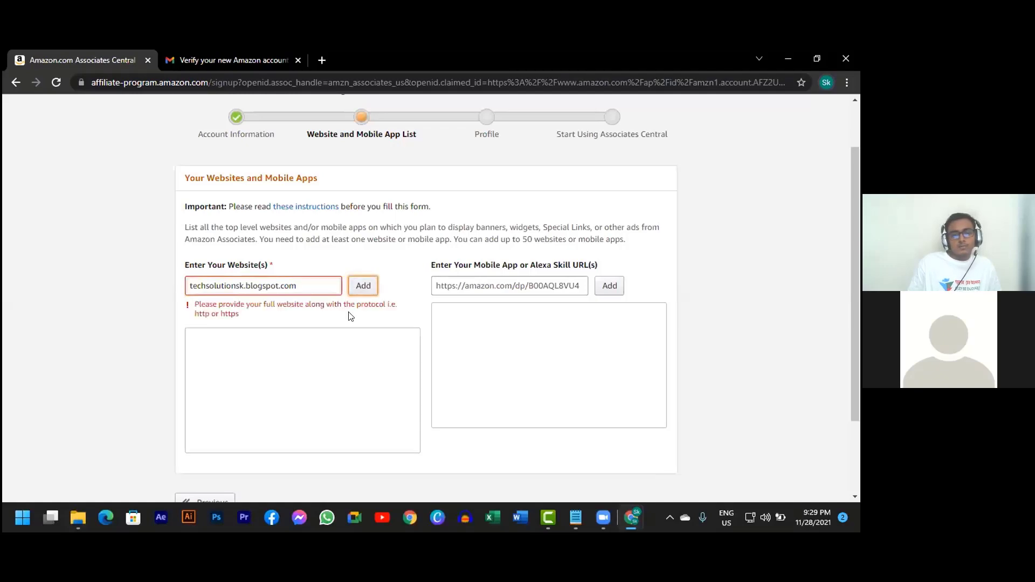
pyautogui.click(186, 286)
pyautogui.write('www')
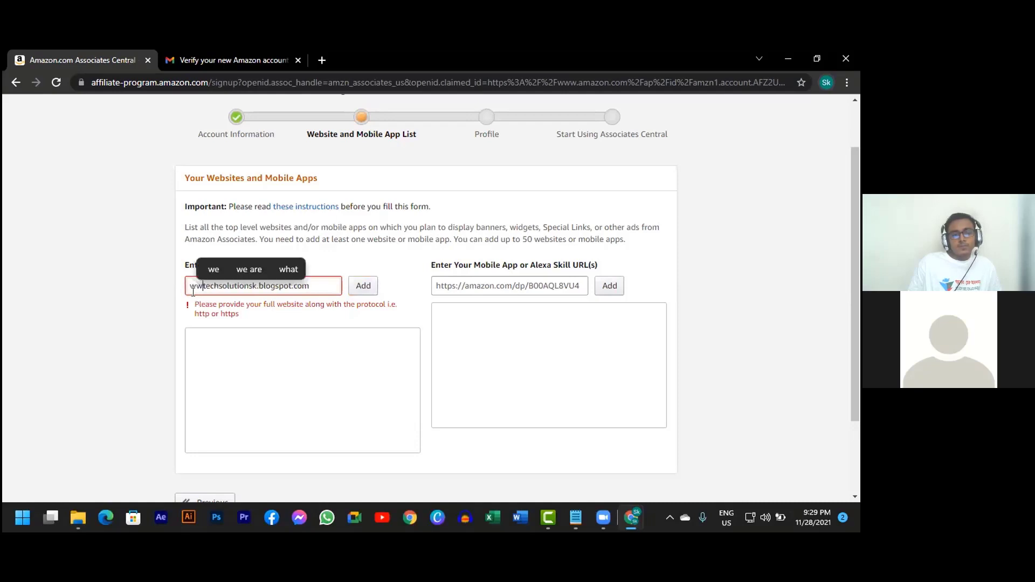
pyautogui.write('.')
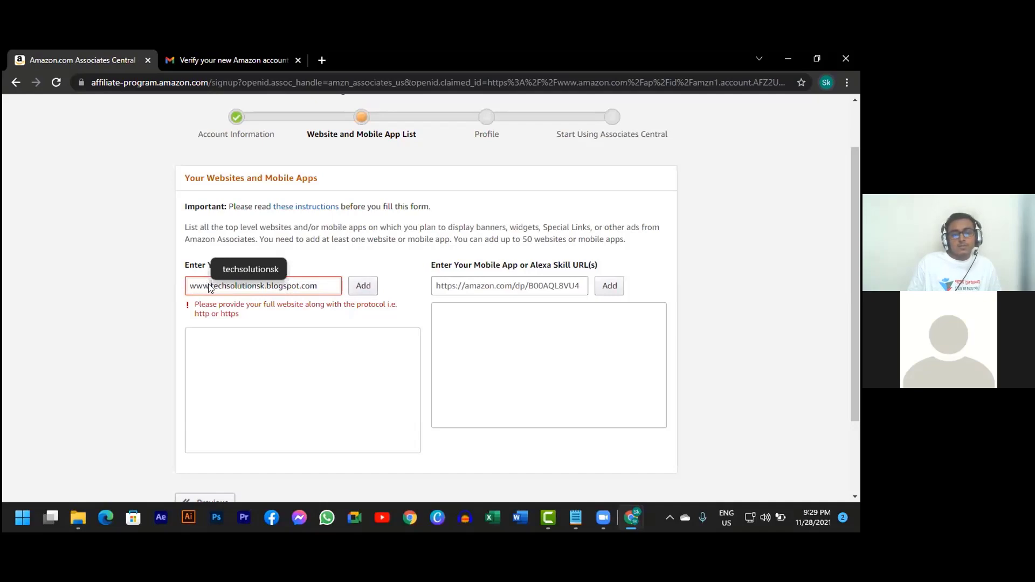
pyautogui.press('BackSpace')
pyautogui.press('BackSpace')
pyautogui.press('BackSpace')
pyautogui.press('BackSpace')
pyautogui.write('https')
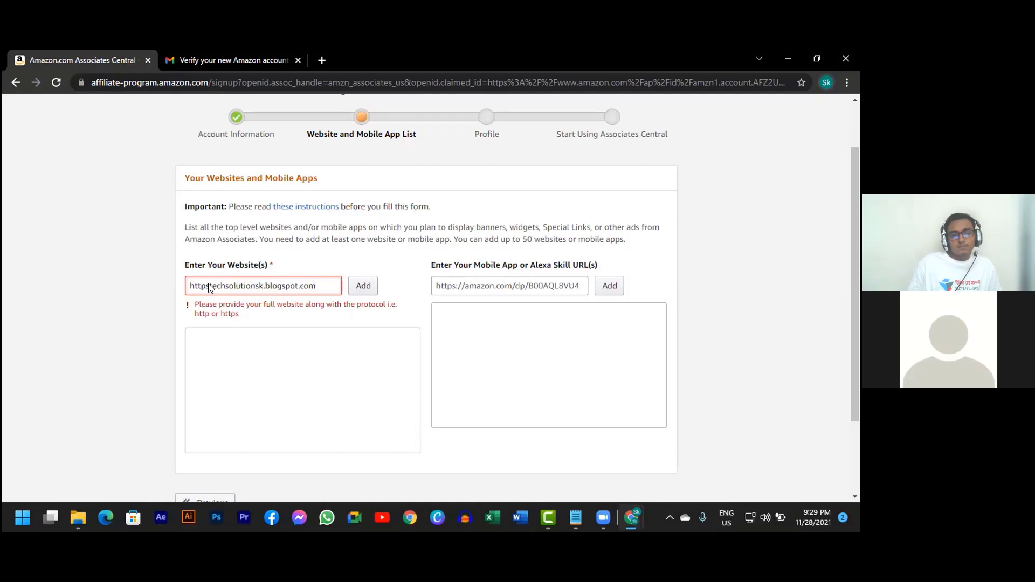
pyautogui.write('://')
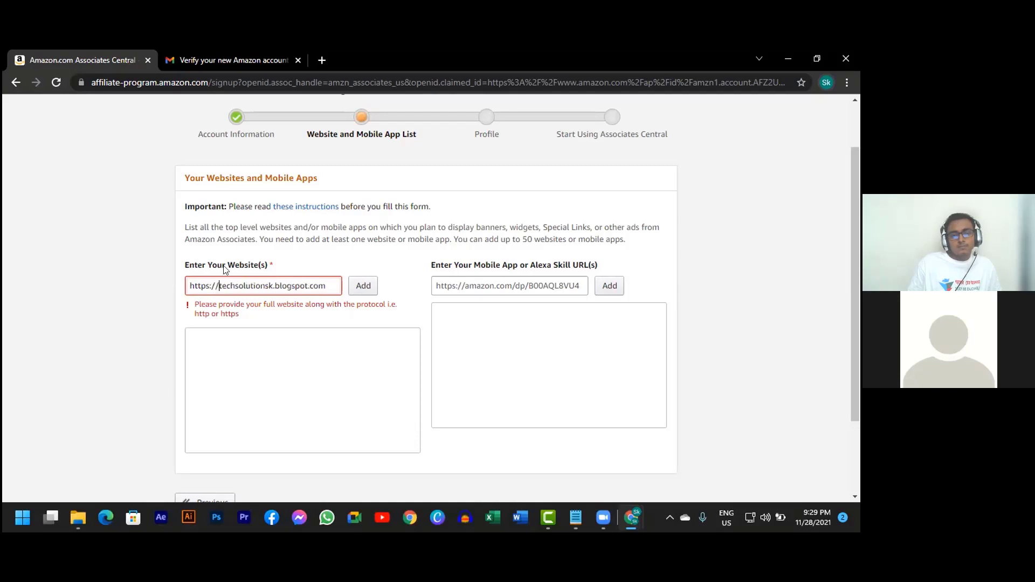
pyautogui.press('End')
pyautogui.hotkey('shift', 'Left')
pyautogui.hotkey('shift', 'Left')
pyautogui.hotkey('shift', 'Left')
pyautogui.hotkey('ctrl', 'a')
pyautogui.hotkey('ctrl', 'c')
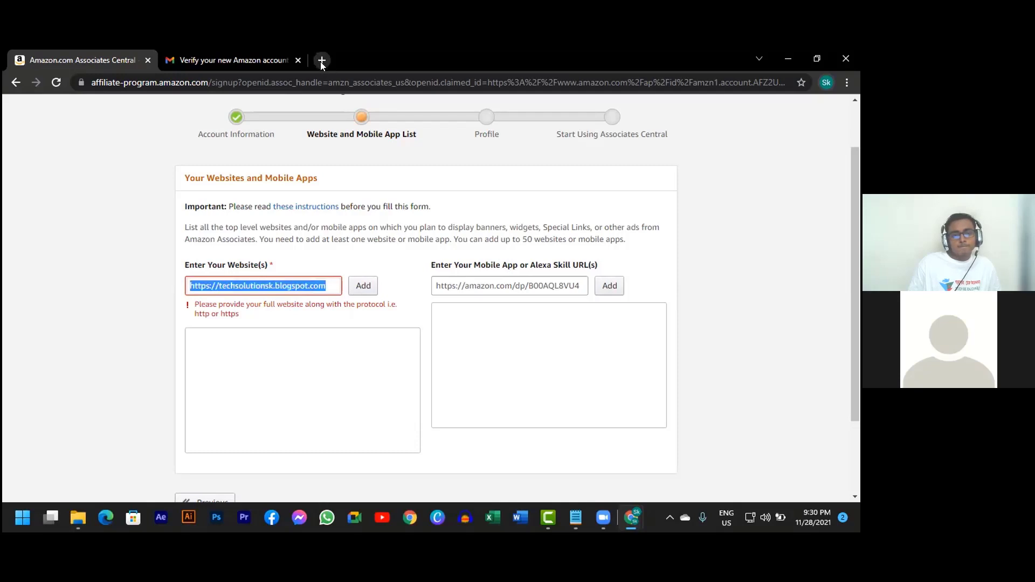
pyautogui.click(320, 62)
pyautogui.hotkey('ctrl', 'v')
pyautogui.press('Return')
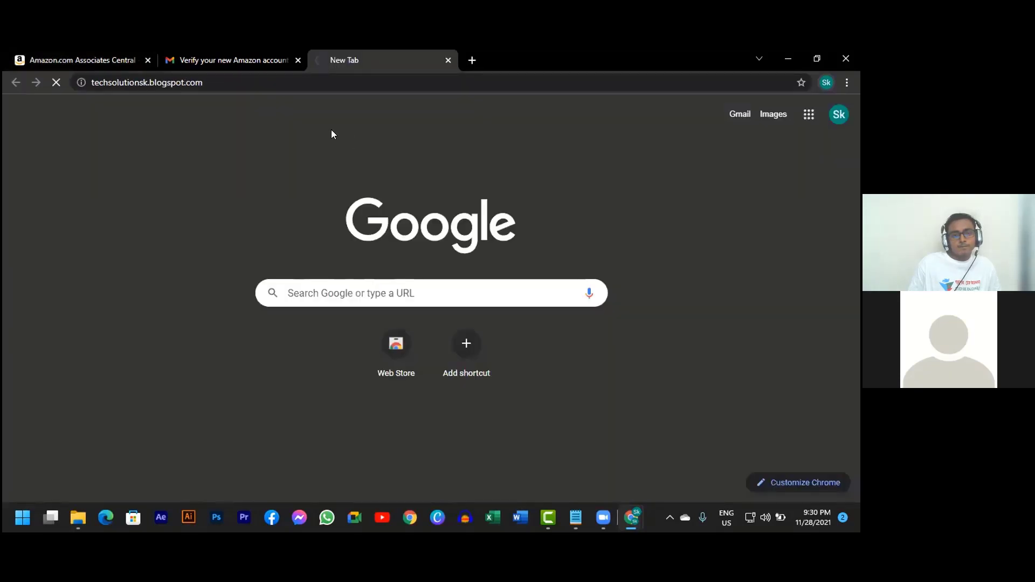
pyautogui.click(260, 83)
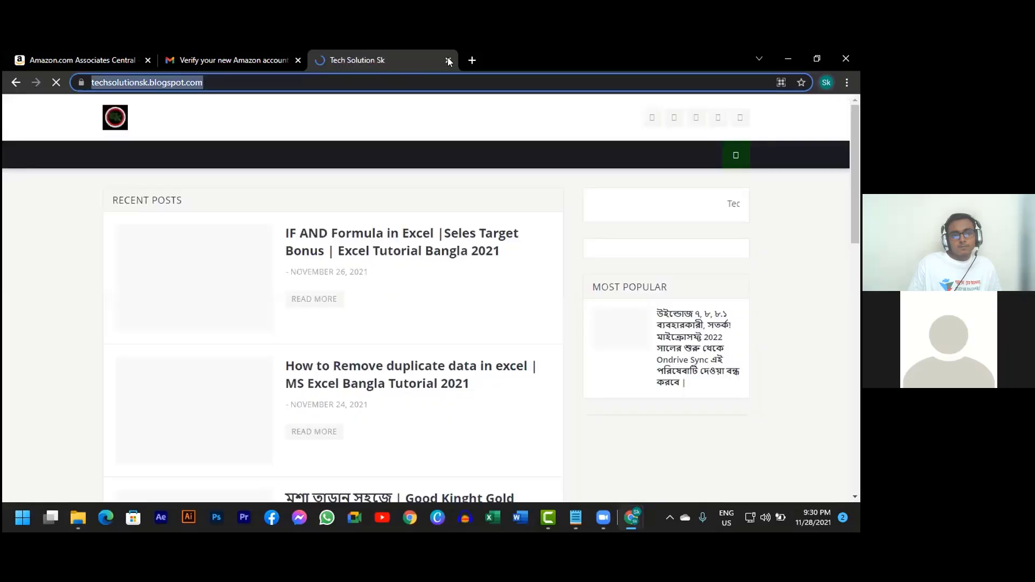
pyautogui.hotkey('ctrl', 'w')
pyautogui.click(364, 286)
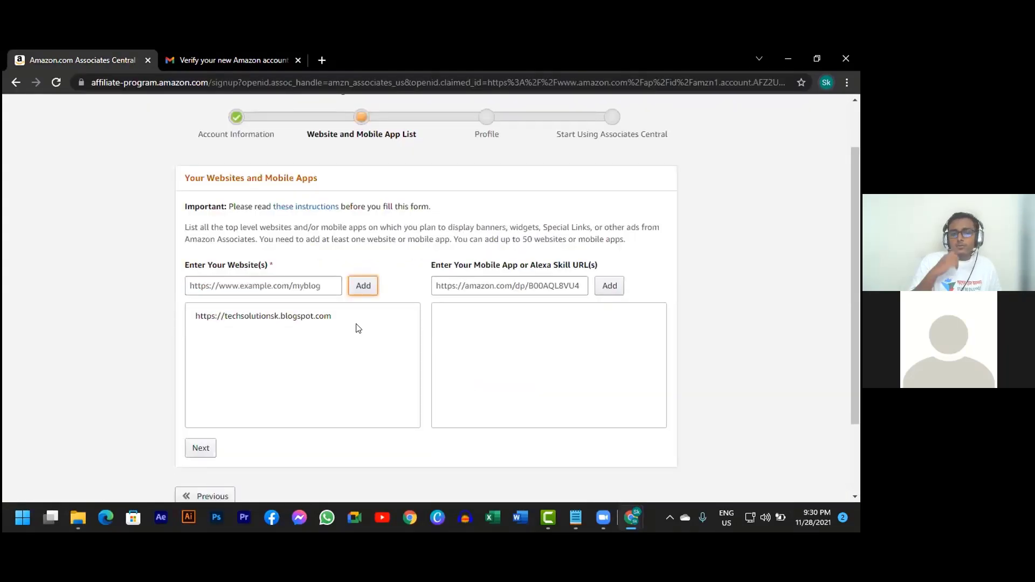
pyautogui.scroll(-1, 355, 328)
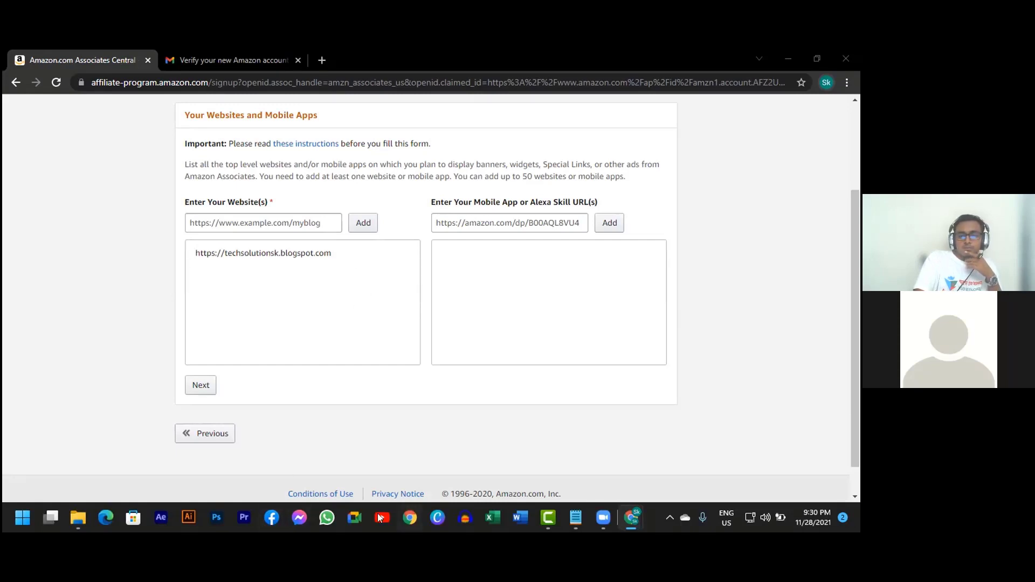
# Load facebook.com in the Tech Solution profile, then close that window
pyautogui.click(409, 519)
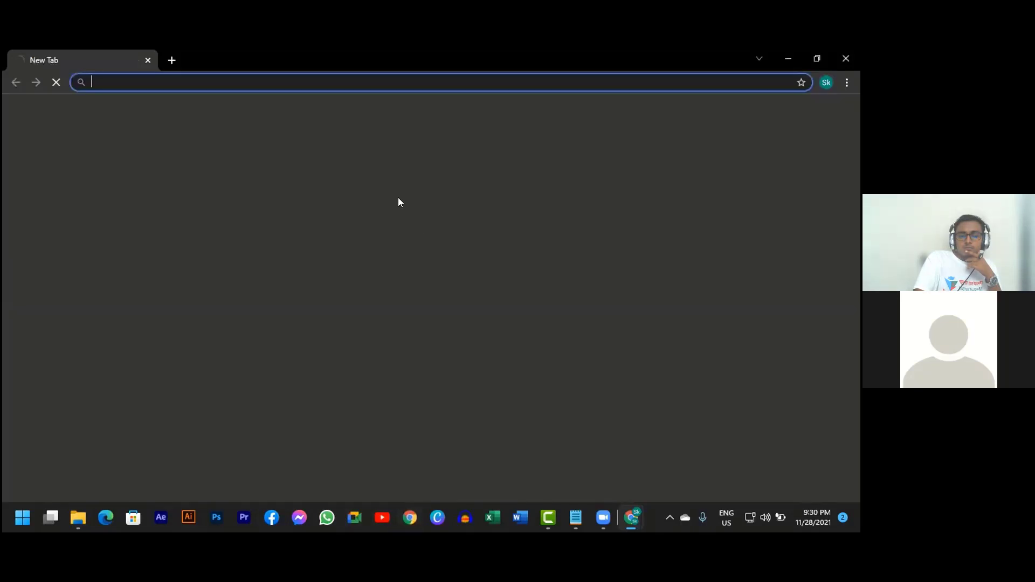
pyautogui.write('facebook')
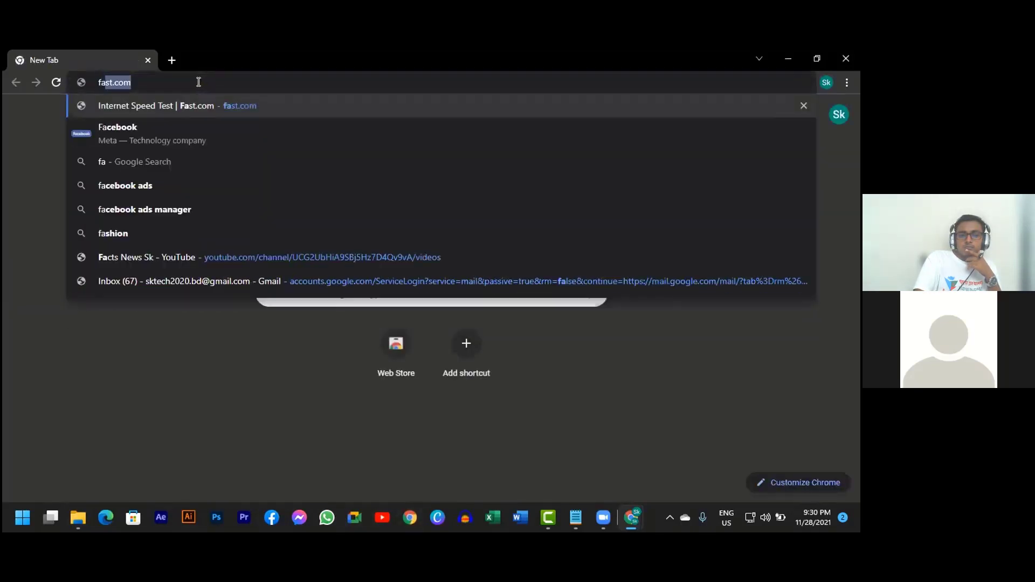
pyautogui.click(825, 82)
pyautogui.click(700, 356)
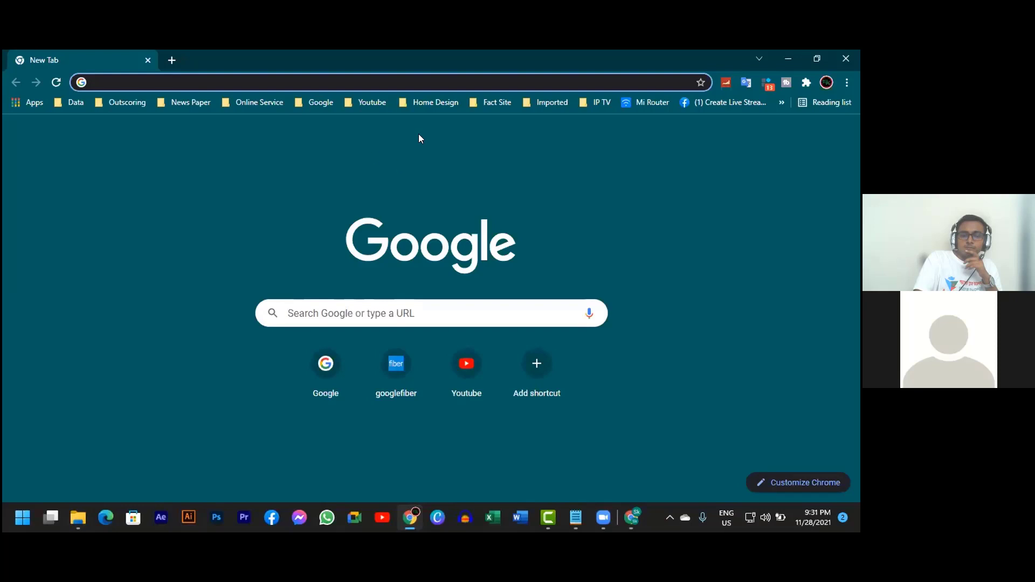
pyautogui.write('facebook.com')
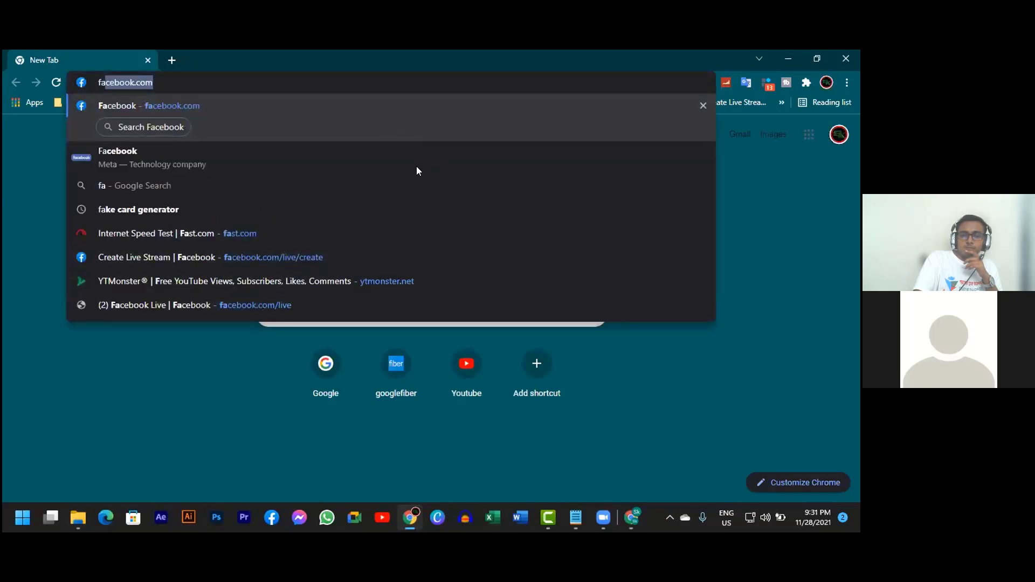
pyautogui.press('Return')
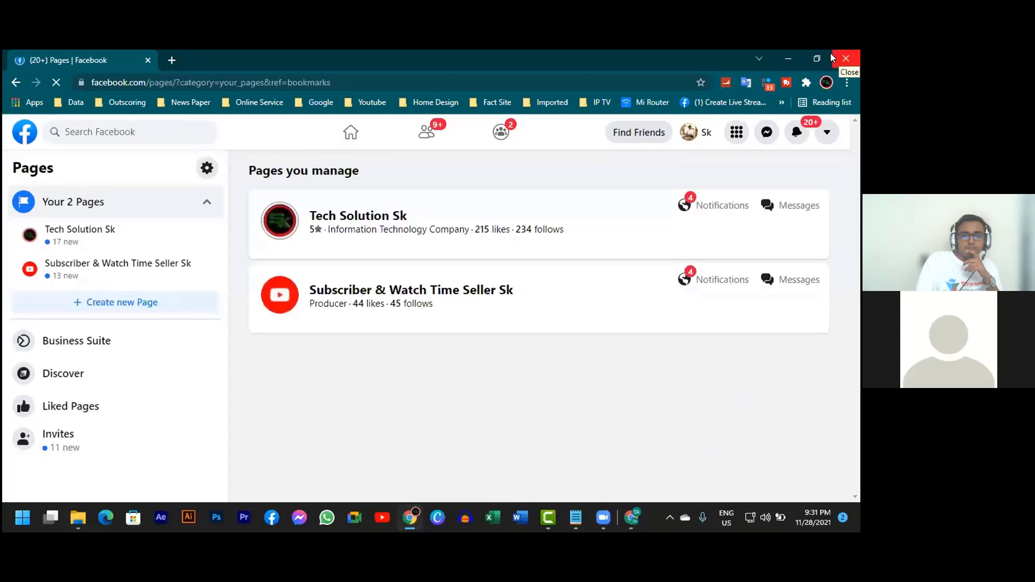
pyautogui.click(831, 54)
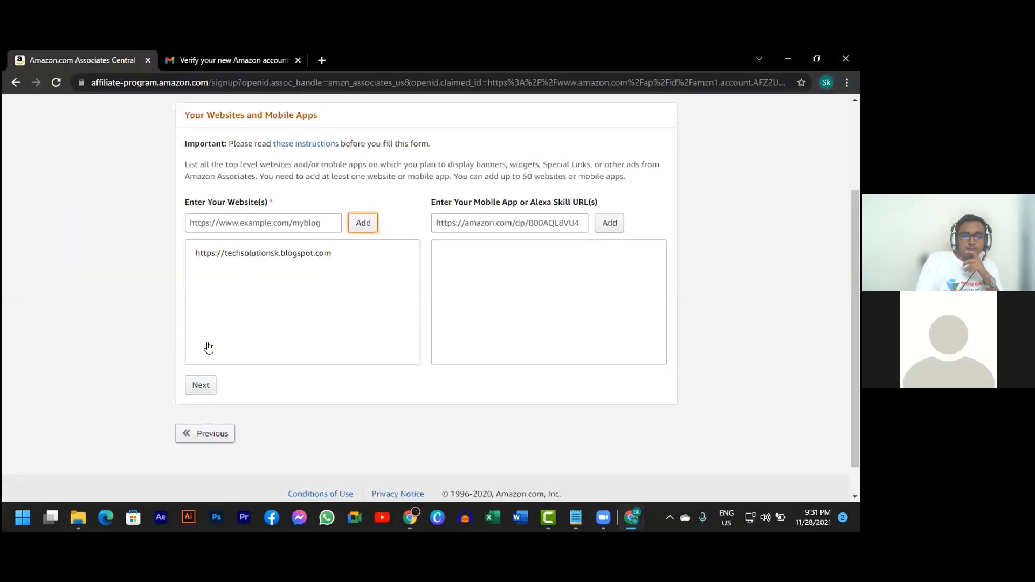
pyautogui.scroll(-1, 208, 348)
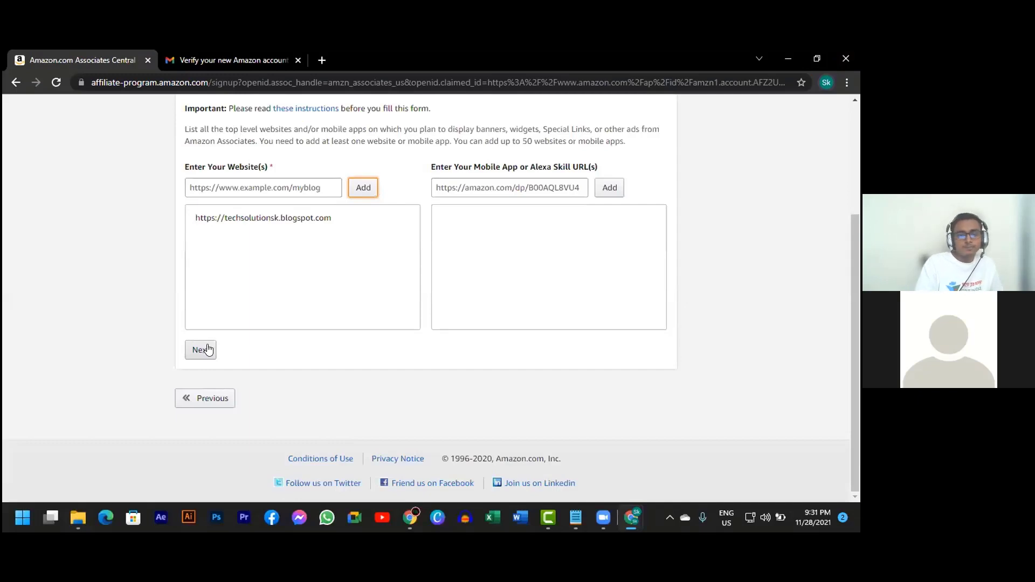
# Continue past the website list, answer No to the children-under-13 question, and confirm
pyautogui.click(207, 349)
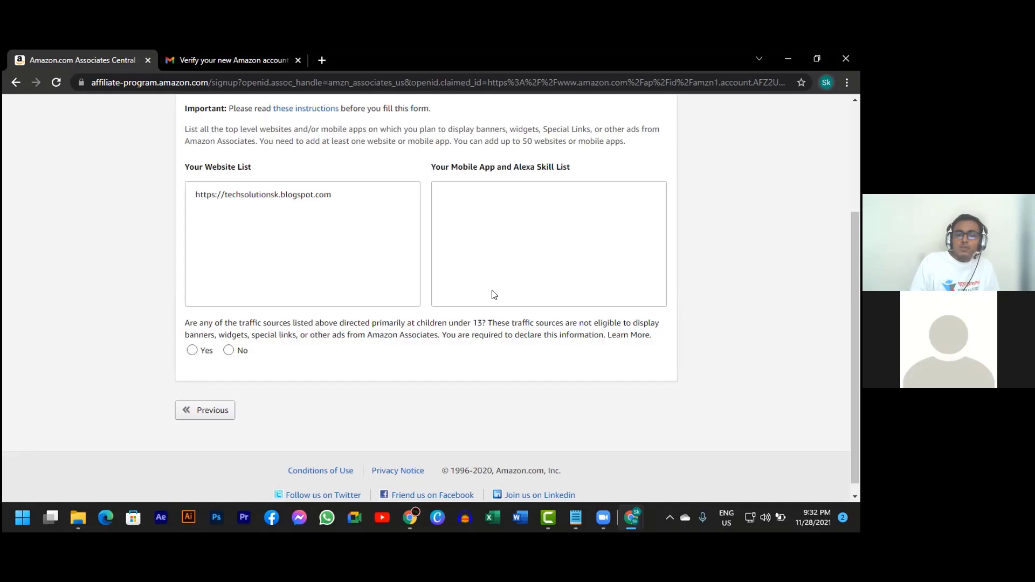
pyautogui.click(229, 351)
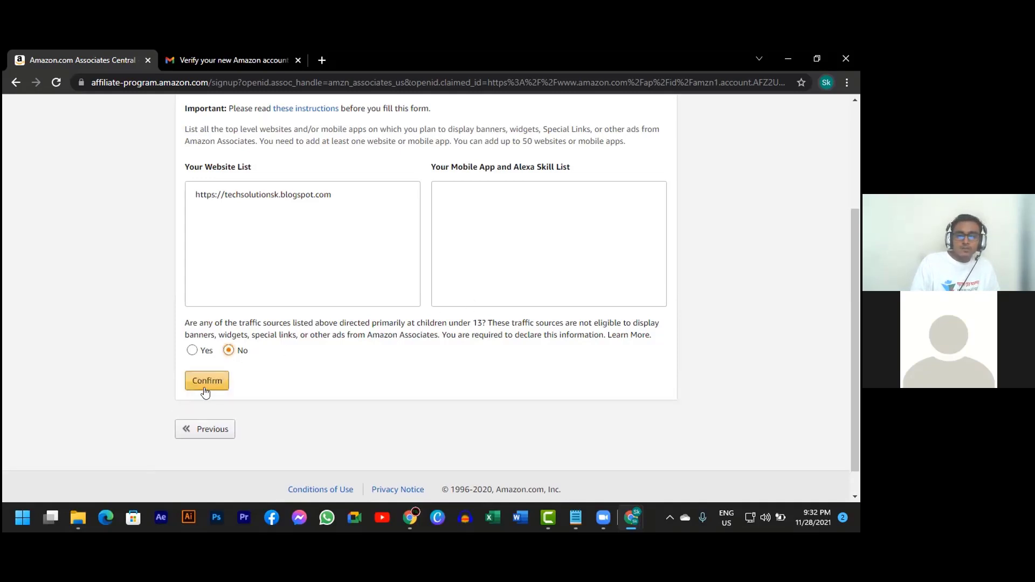
pyautogui.click(207, 382)
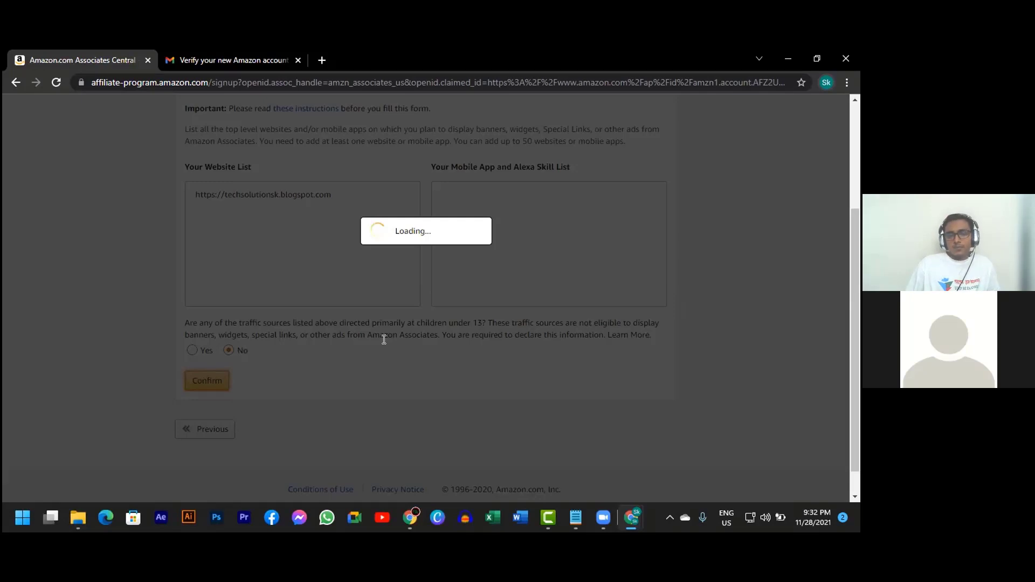
# Scroll back to the top to view the Profile step's Store ID question
pyautogui.scroll(1, 385, 345)
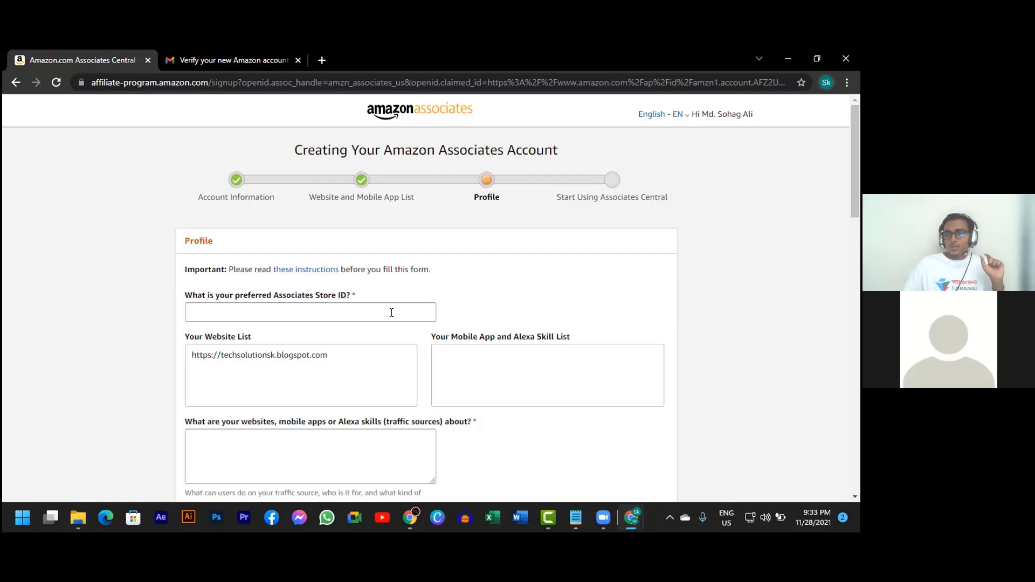
# Enter a preferred Store ID in lowercase letters with no space
pyautogui.click(391, 313)
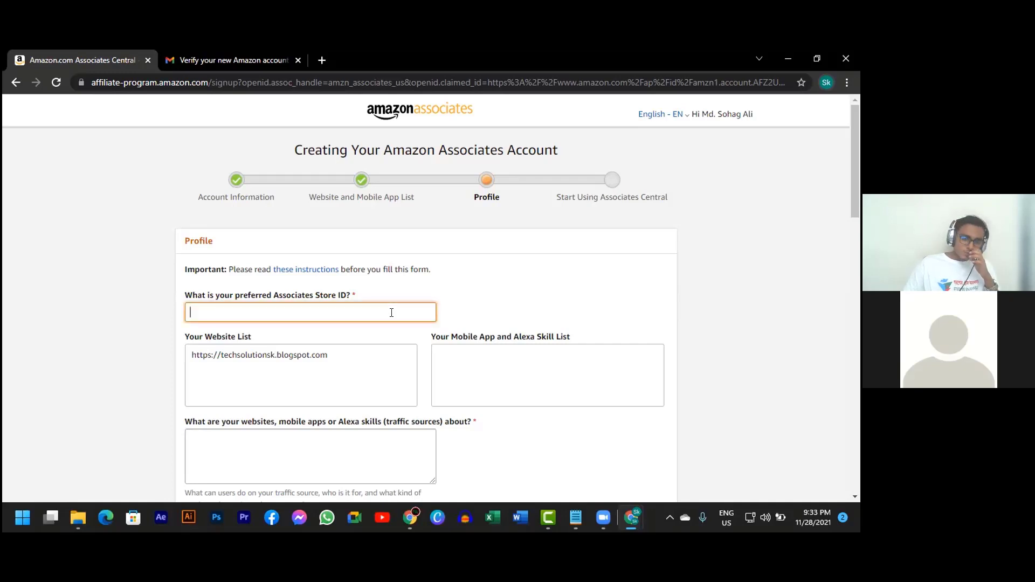
pyautogui.write('Sohag')
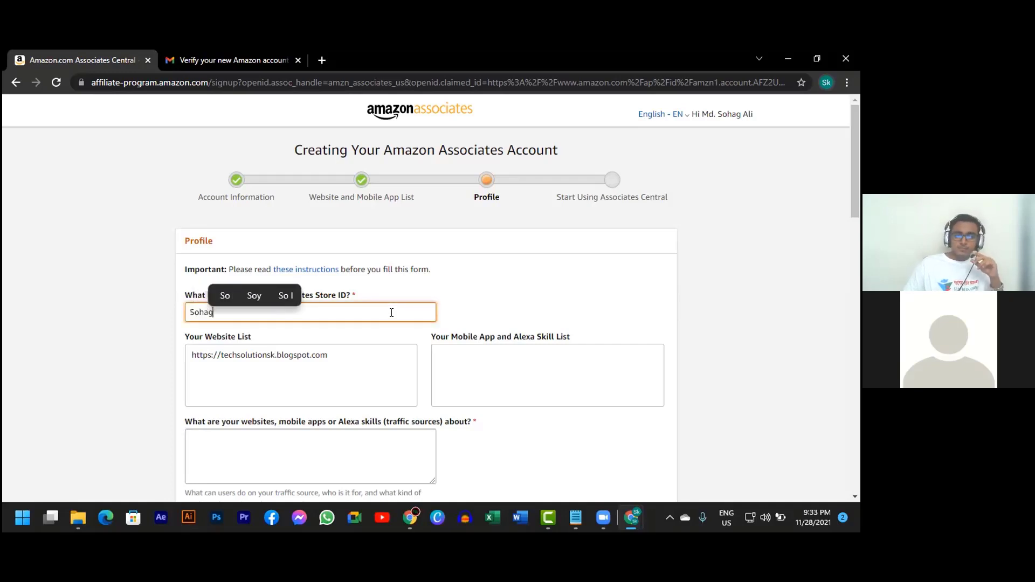
pyautogui.write(' Sk')
pyautogui.click(558, 268)
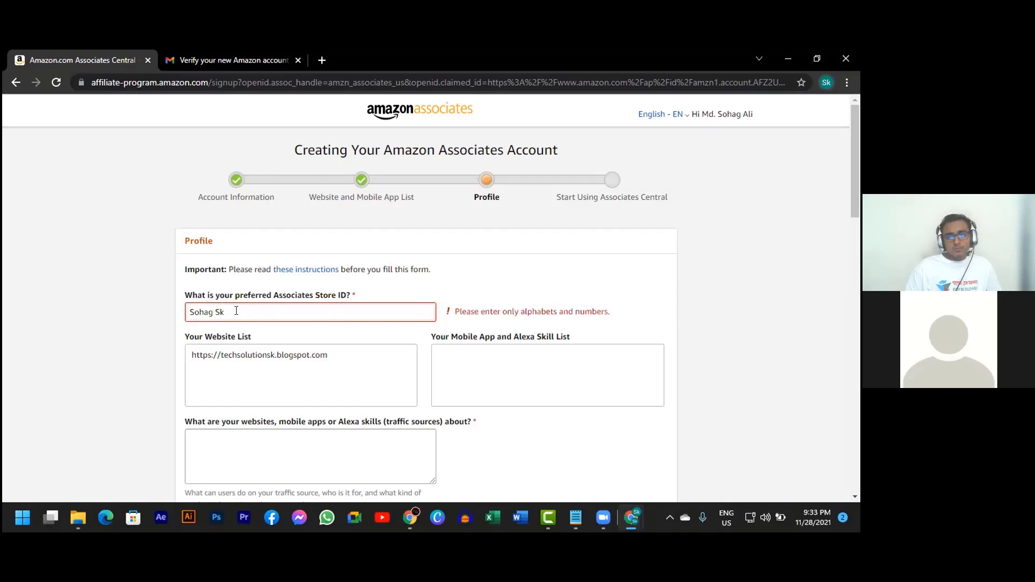
pyautogui.click(215, 311)
pyautogui.press('BackSpace')
pyautogui.click(193, 312)
pyautogui.press('BackSpace')
pyautogui.write('s')
pyautogui.click(215, 312)
pyautogui.press('BackSpace')
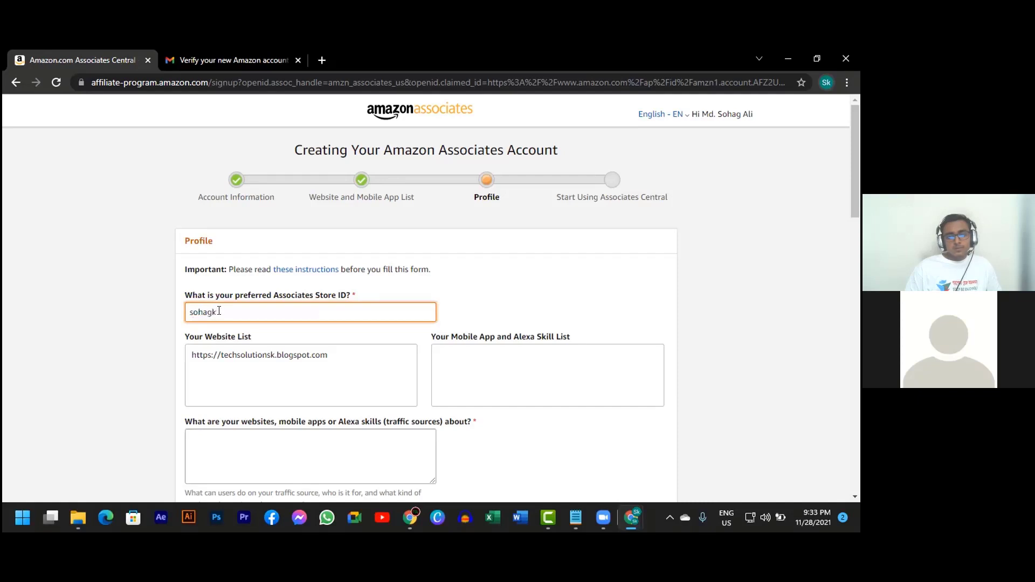
pyautogui.write('s')
pyautogui.click(139, 305)
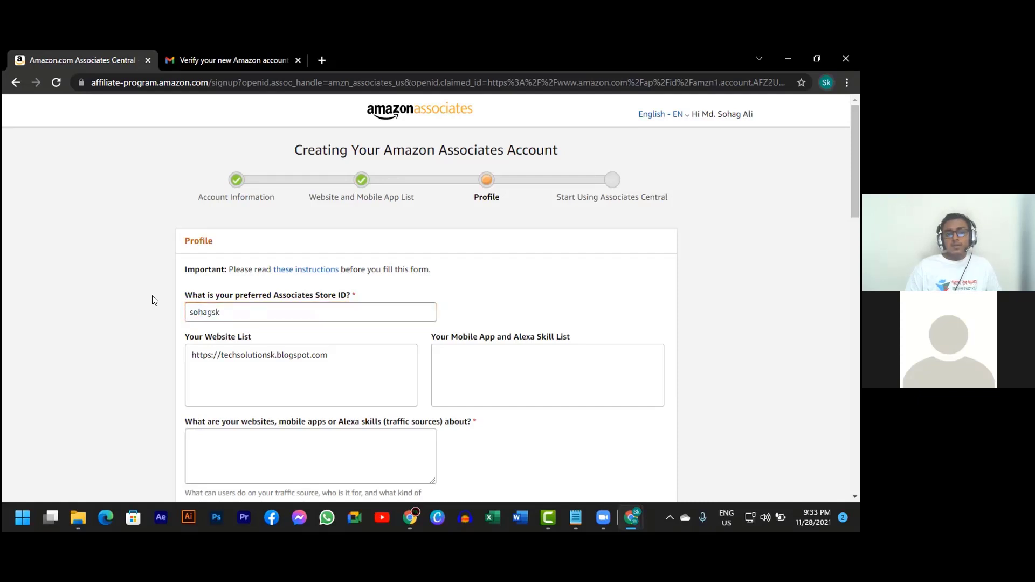
# Scroll down and zoom the Profile page in, then back to normal size
pyautogui.scroll(-1, 162, 297)
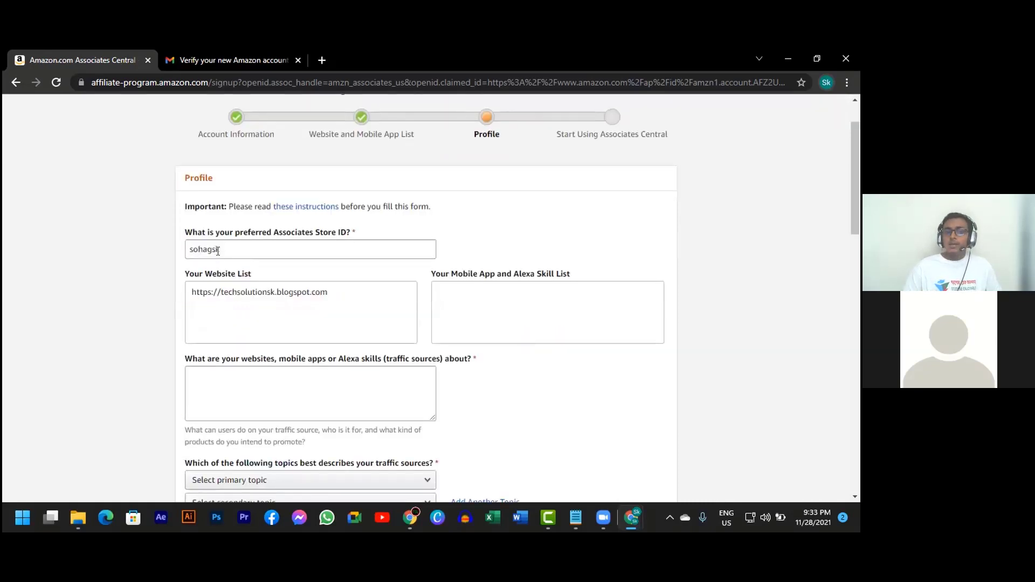
pyautogui.scroll(-2, 215, 253)
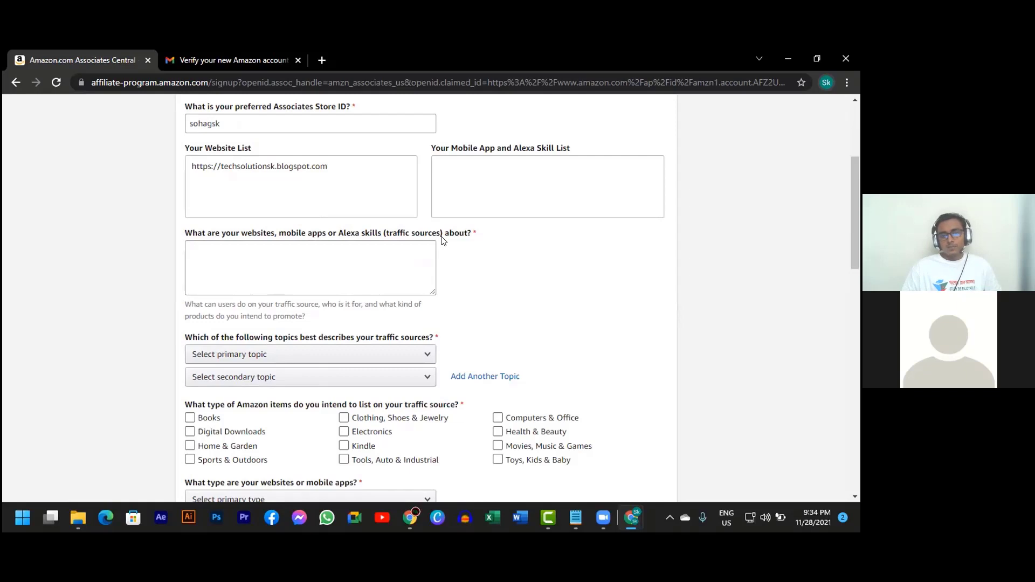
pyautogui.hotkey('ctrl', '+')
pyautogui.hotkey('ctrl', '+')
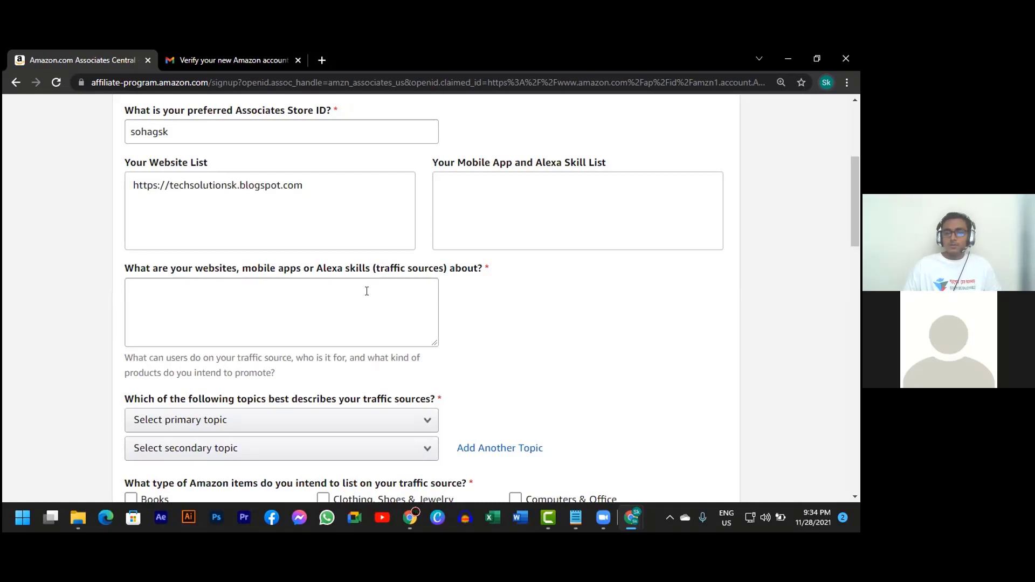
pyautogui.hotkey('ctrl', '-')
pyautogui.click(366, 291)
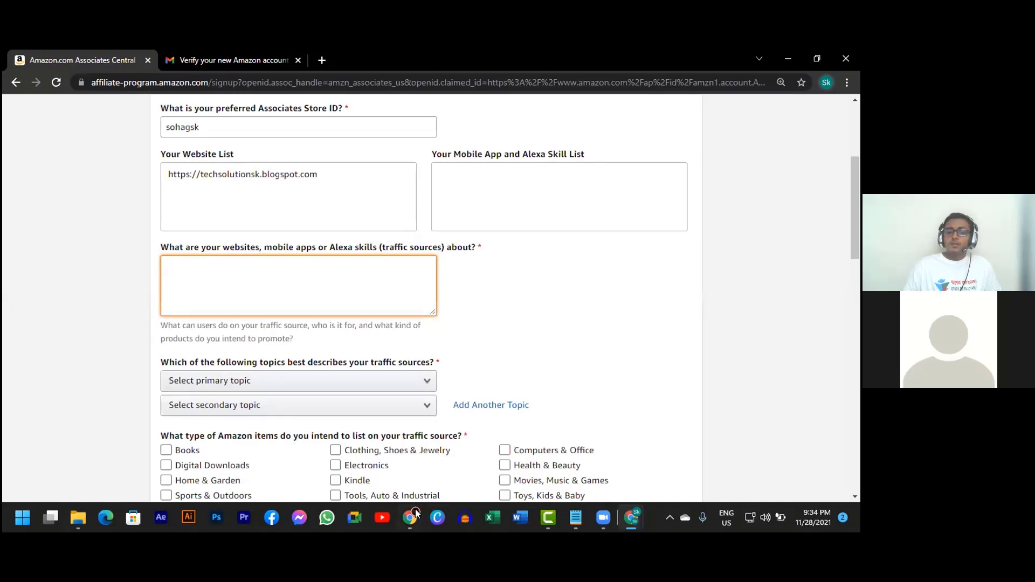
pyautogui.click(411, 517)
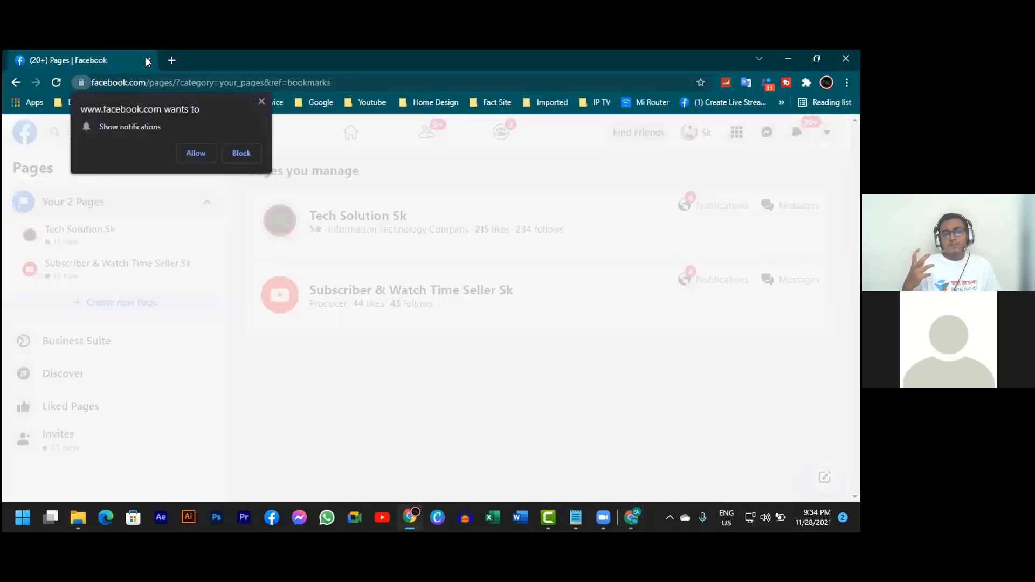
pyautogui.click(171, 60)
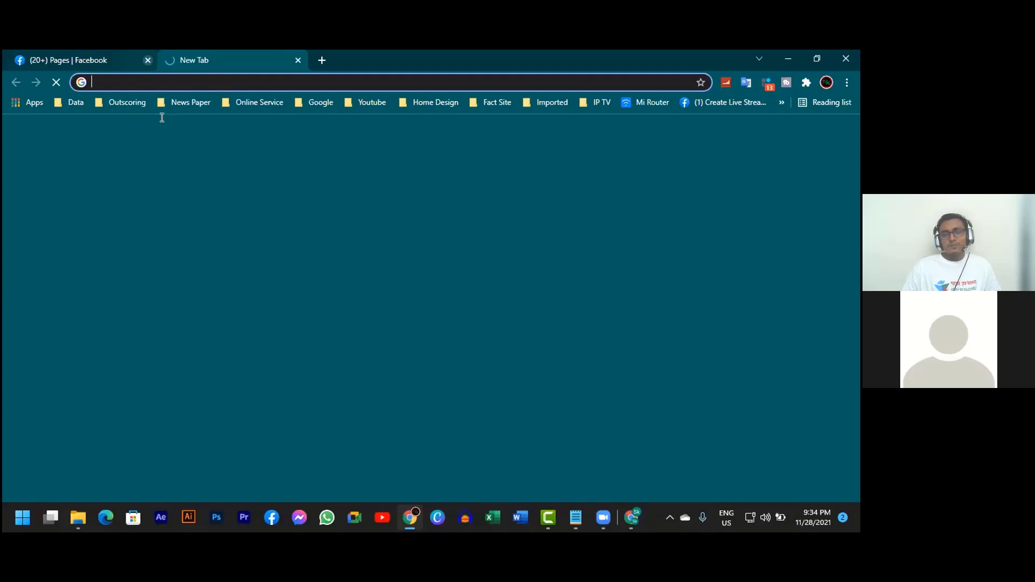
pyautogui.write('techsolutionsk.blogspot.com')
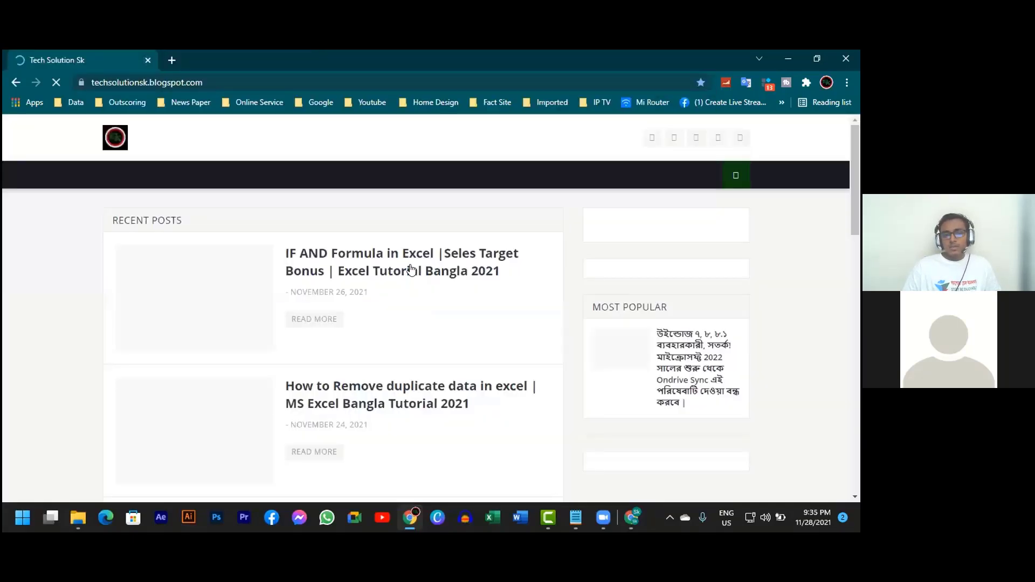
pyautogui.scroll(-10, 409, 264)
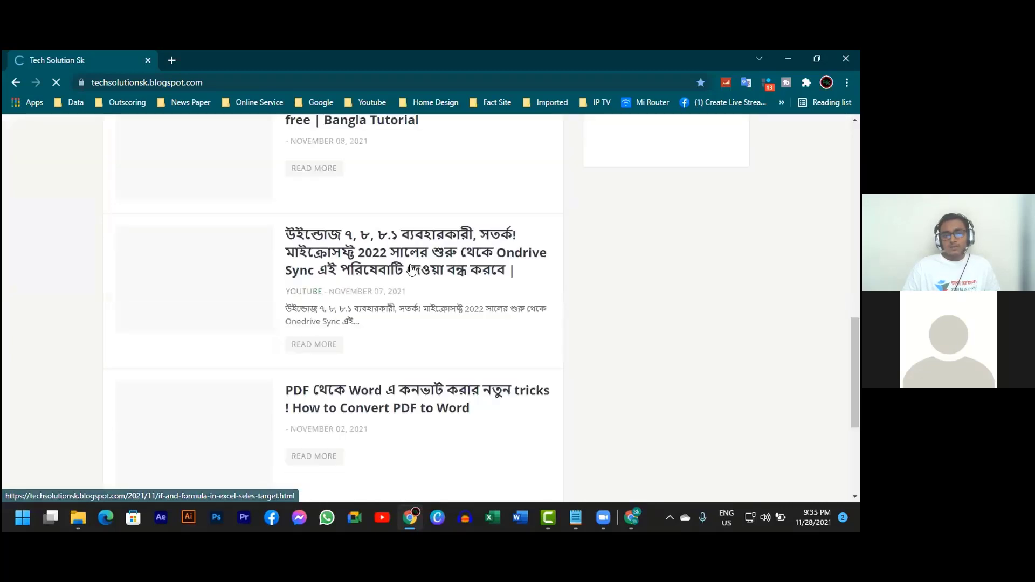
pyautogui.scroll(10, 411, 267)
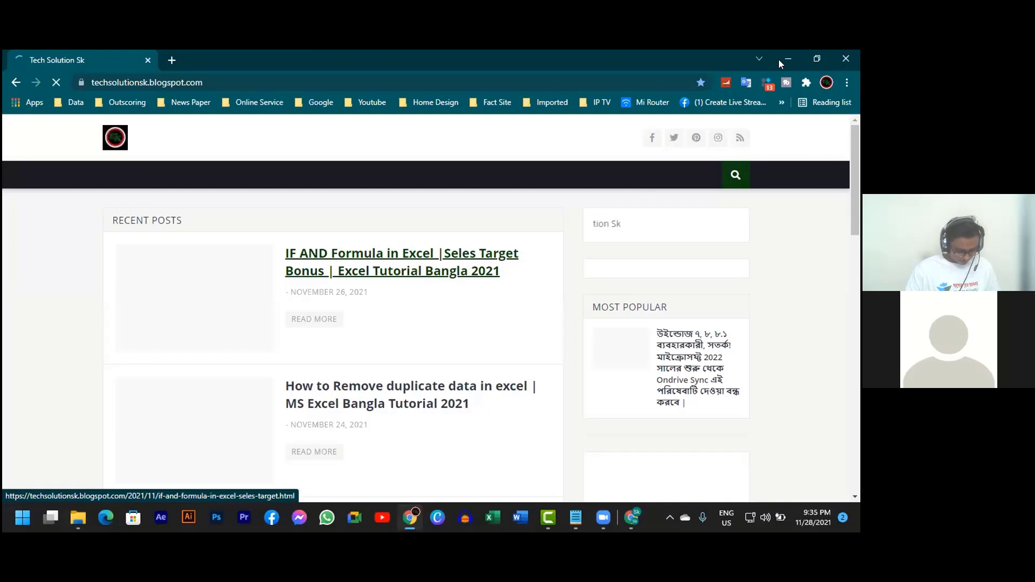
pyautogui.click(171, 59)
pyautogui.click(147, 59)
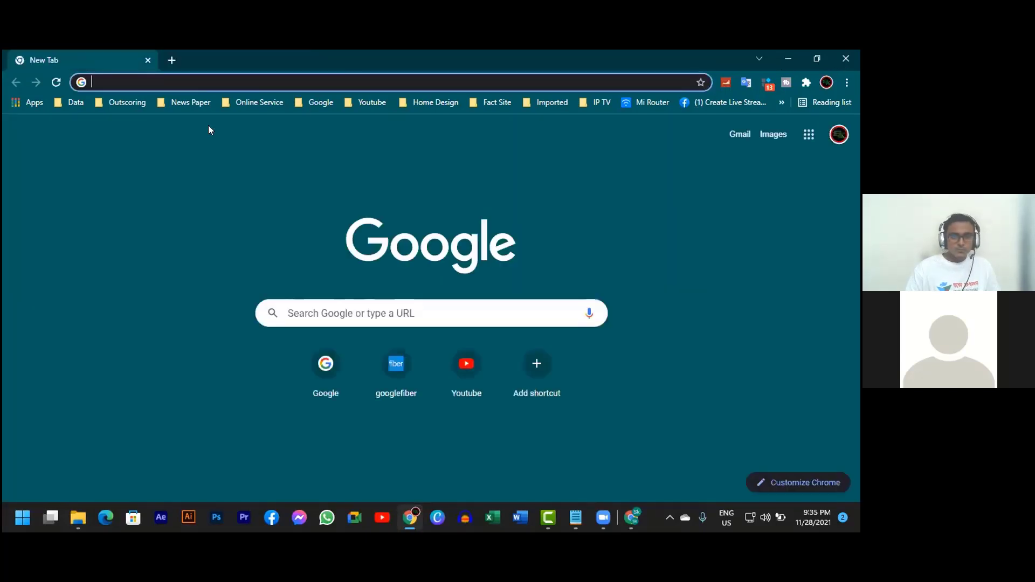
pyautogui.write('f')
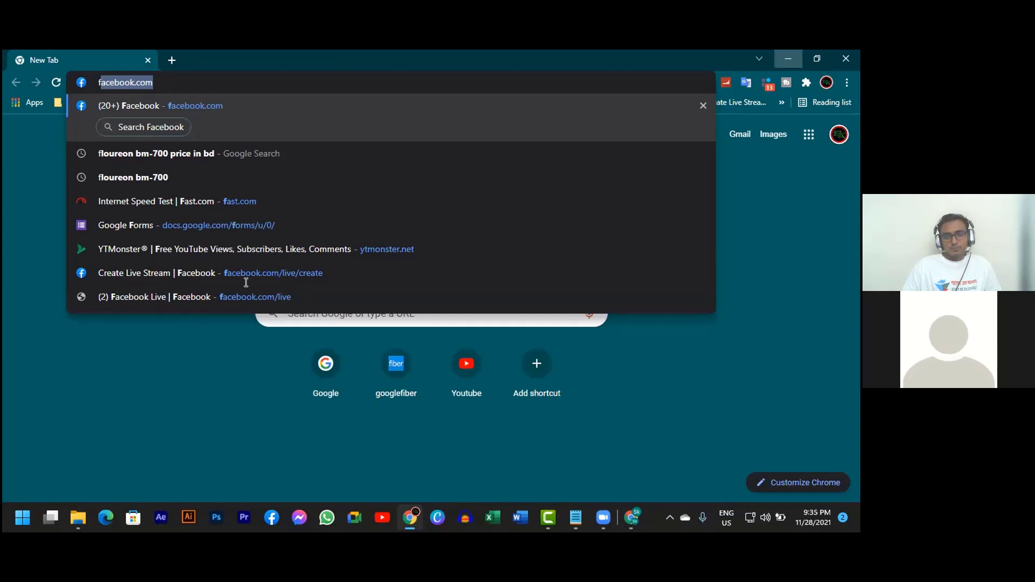
pyautogui.hotkey('alt', 'Tab')
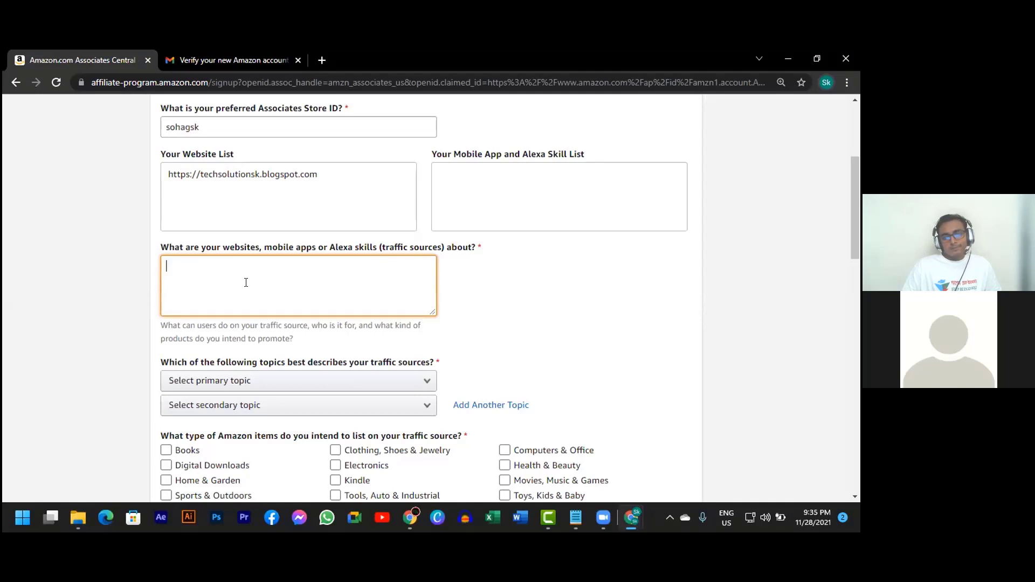
# Write 'My website is about tech related', then reword 'is about' to 'covers'
pyautogui.write('My')
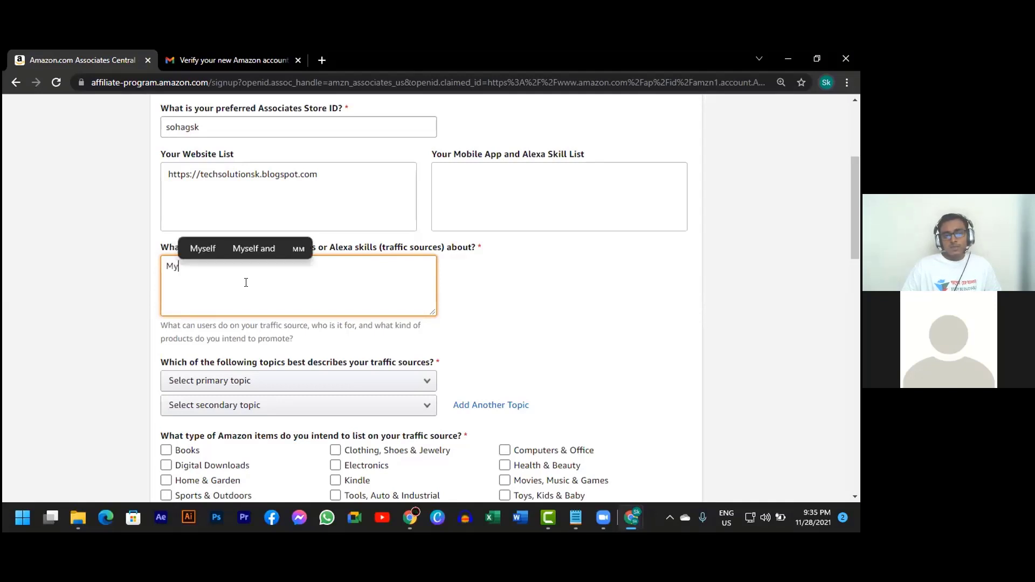
pyautogui.write(' website is a')
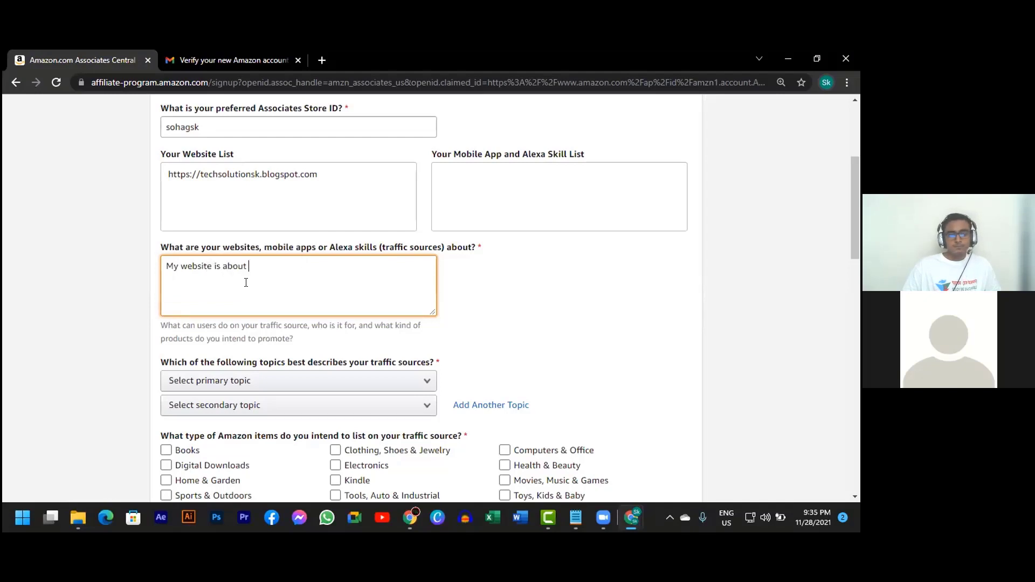
pyautogui.write('bout te')
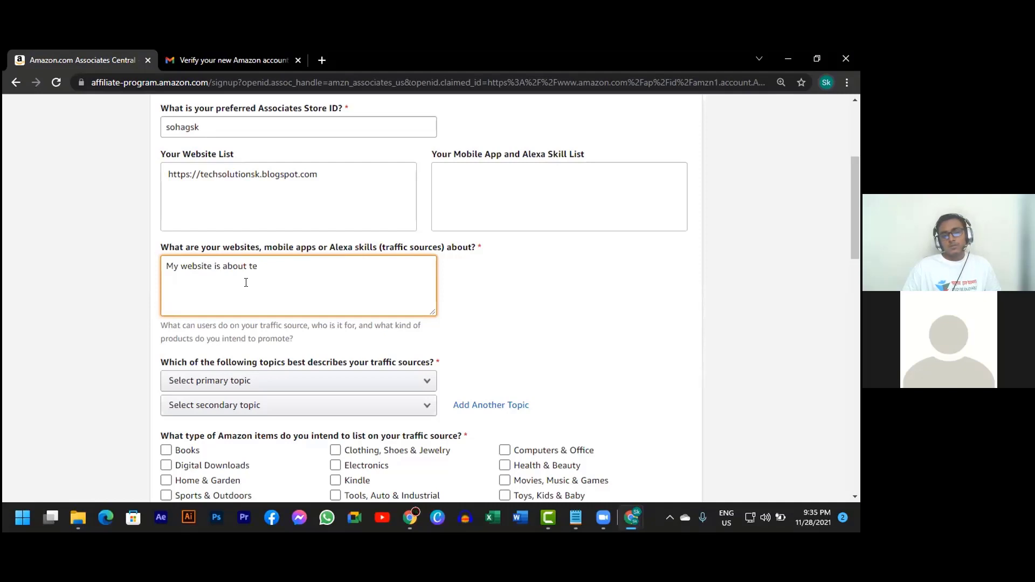
pyautogui.write('ch rel')
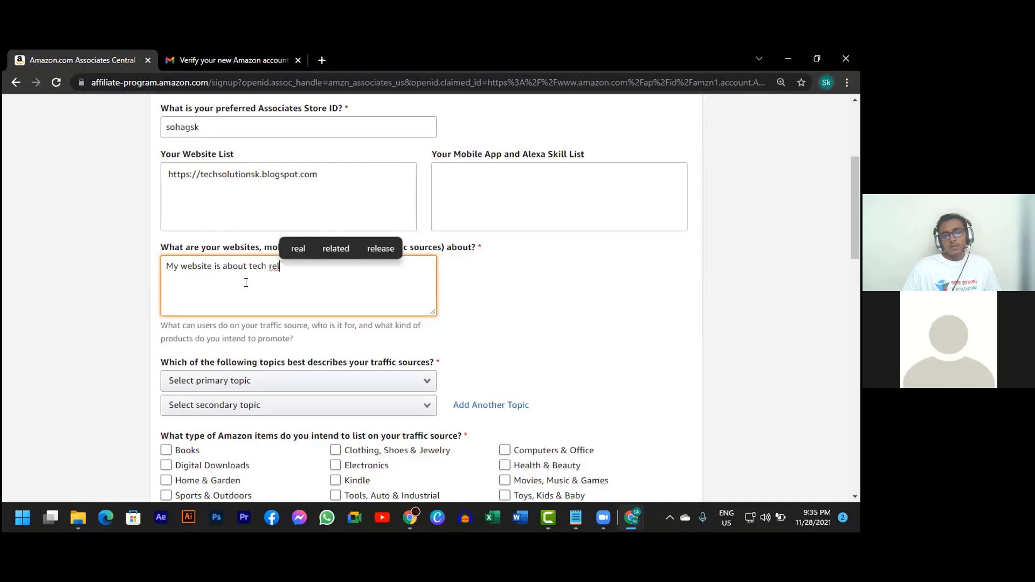
pyautogui.write('ated')
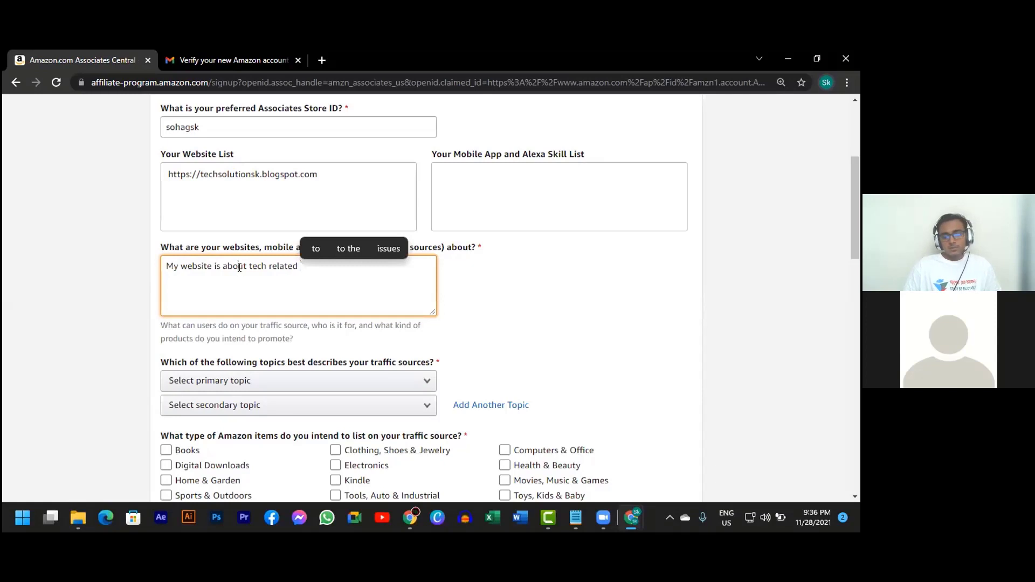
pyautogui.doubleClick(238, 267)
pyautogui.write('covi')
pyautogui.press('BackSpace')
pyautogui.write('ers')
pyautogui.click(311, 269)
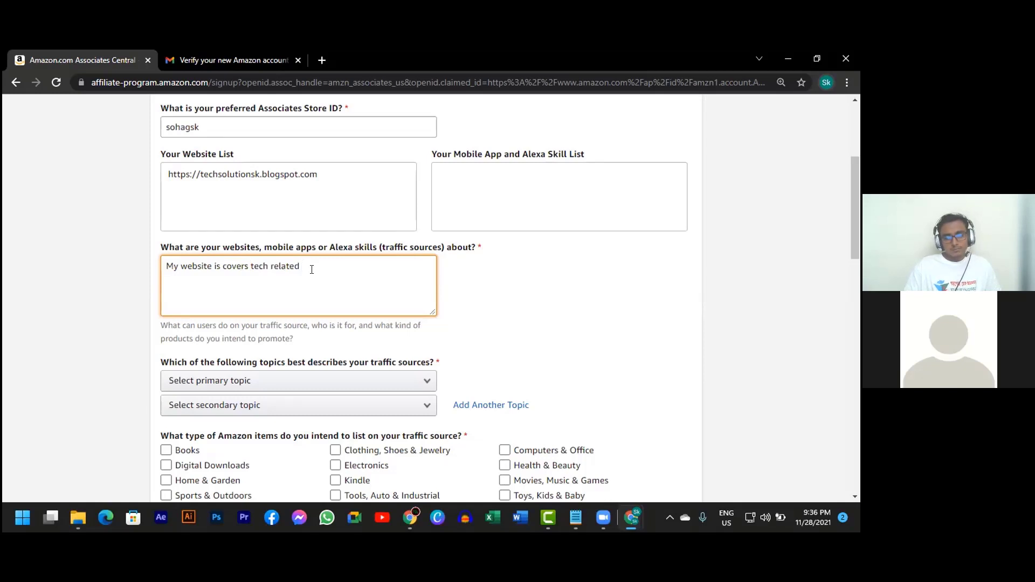
pyautogui.click(220, 268)
pyautogui.press('BackSpace')
pyautogui.press('BackSpace')
pyautogui.press('BackSpace')
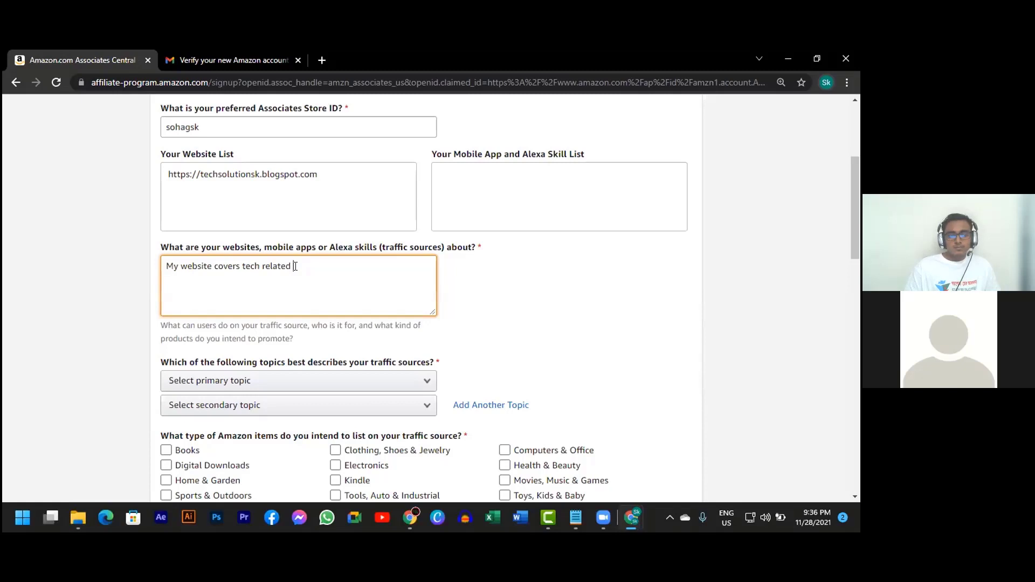
# Continue with 'topics. here I am providing', fixing the 'provideing' and 'iam' typos
pyautogui.write('to')
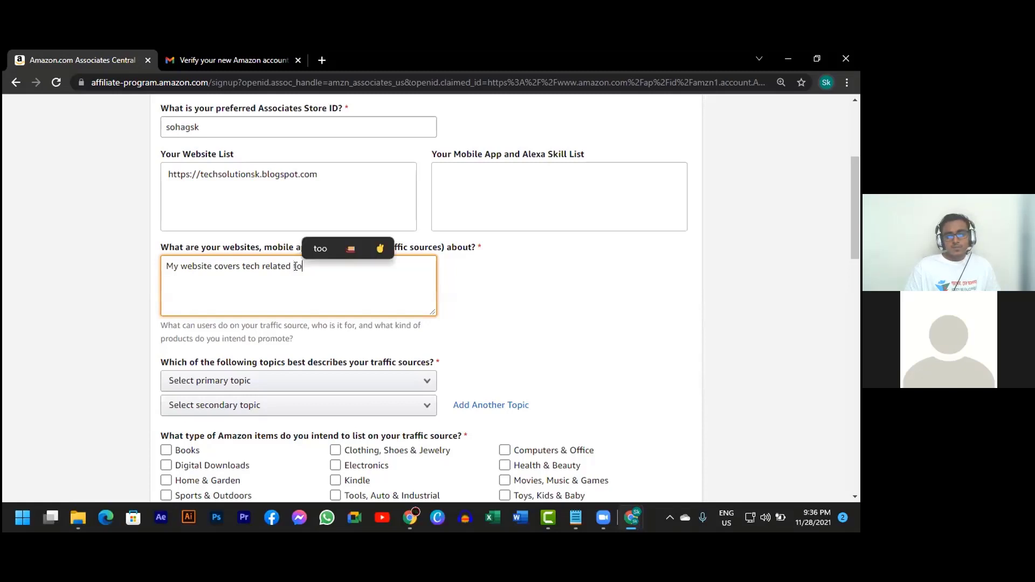
pyautogui.write('pics')
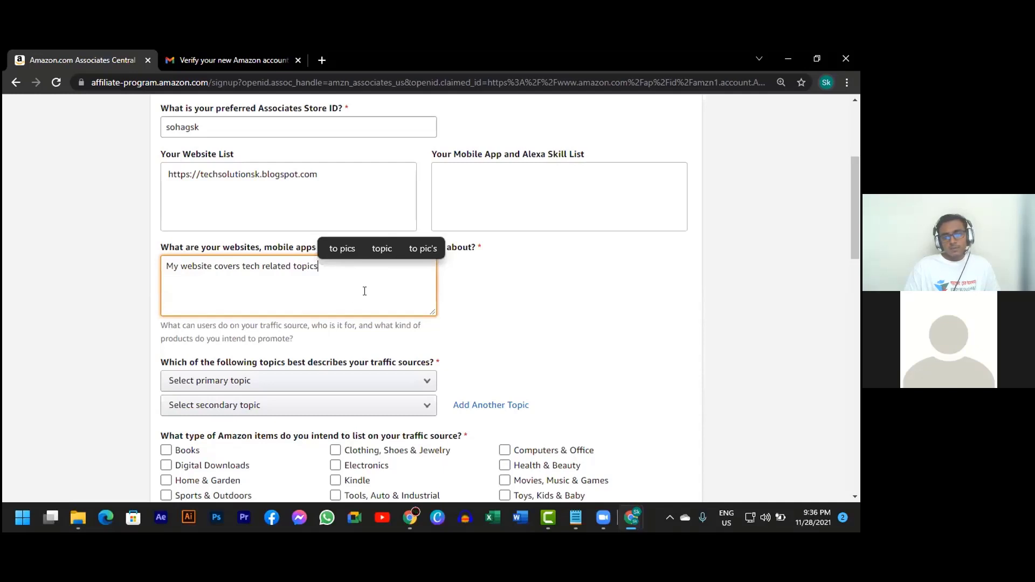
pyautogui.write('.')
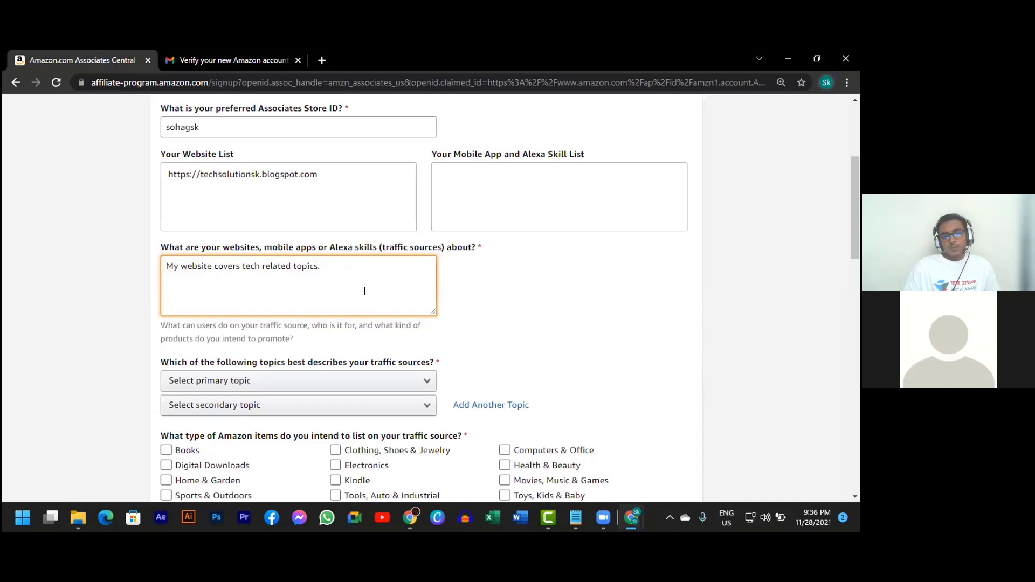
pyautogui.write(' here')
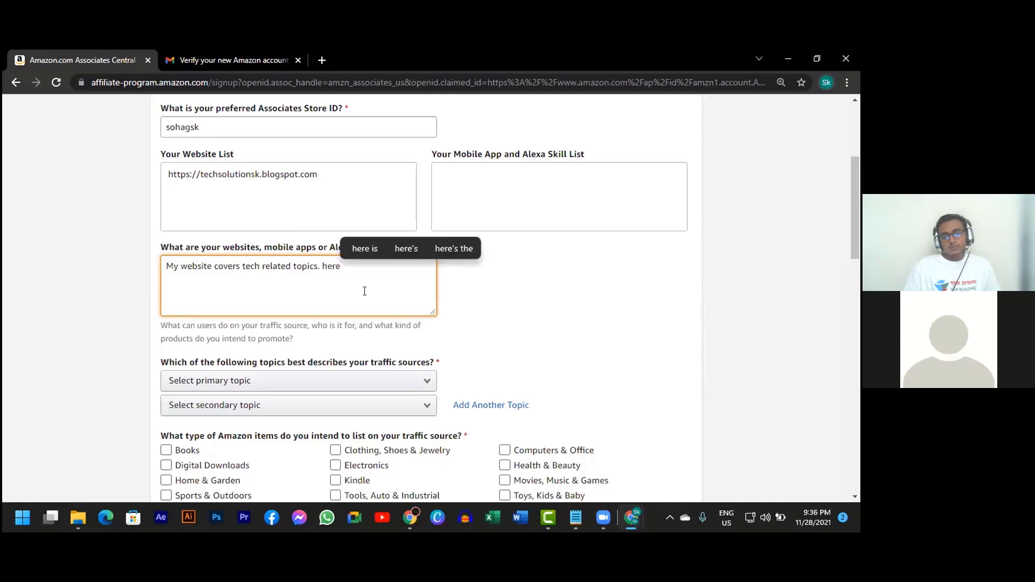
pyautogui.write(' iam pro')
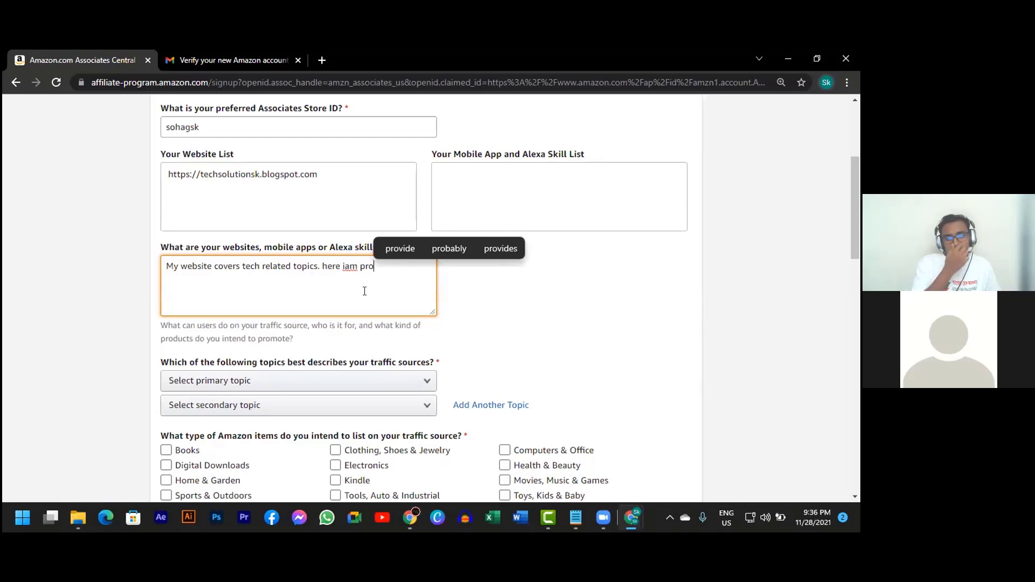
pyautogui.write('videing')
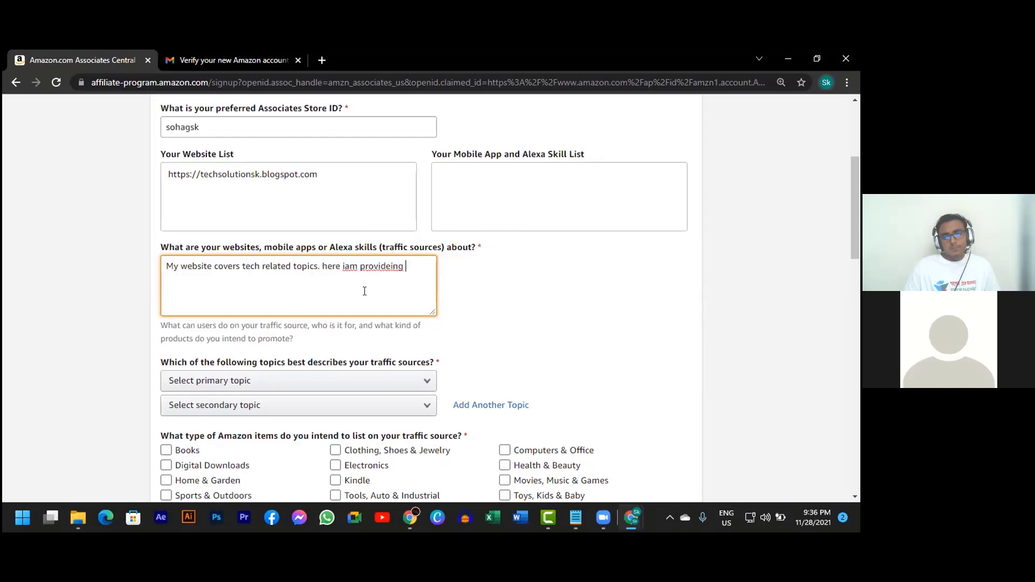
pyautogui.press('BackSpace')
pyautogui.press('BackSpace')
pyautogui.press('BackSpace')
pyautogui.press('BackSpace')
pyautogui.press('BackSpace')
pyautogui.write('ing')
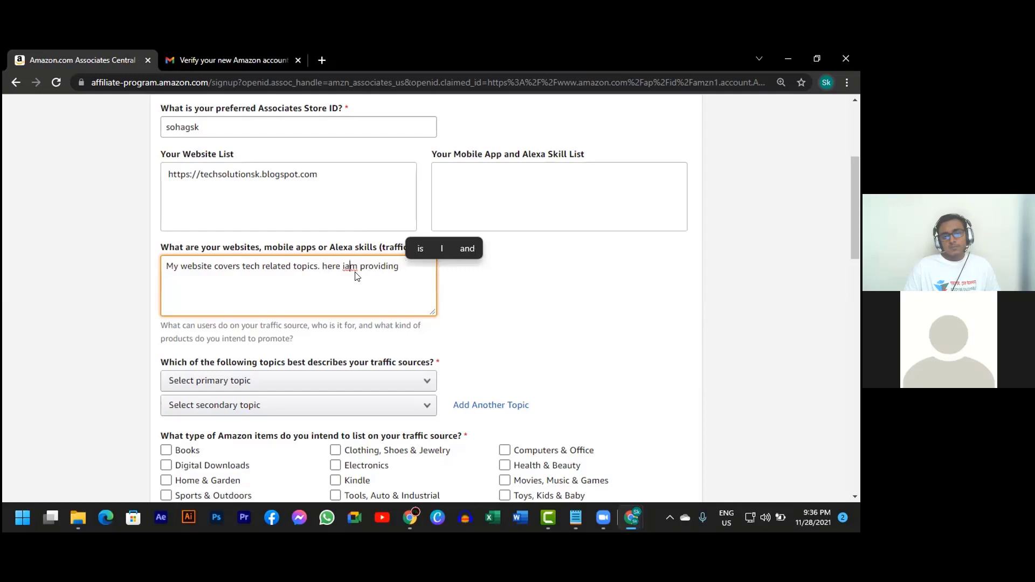
pyautogui.rightClick(351, 267)
pyautogui.click(400, 267)
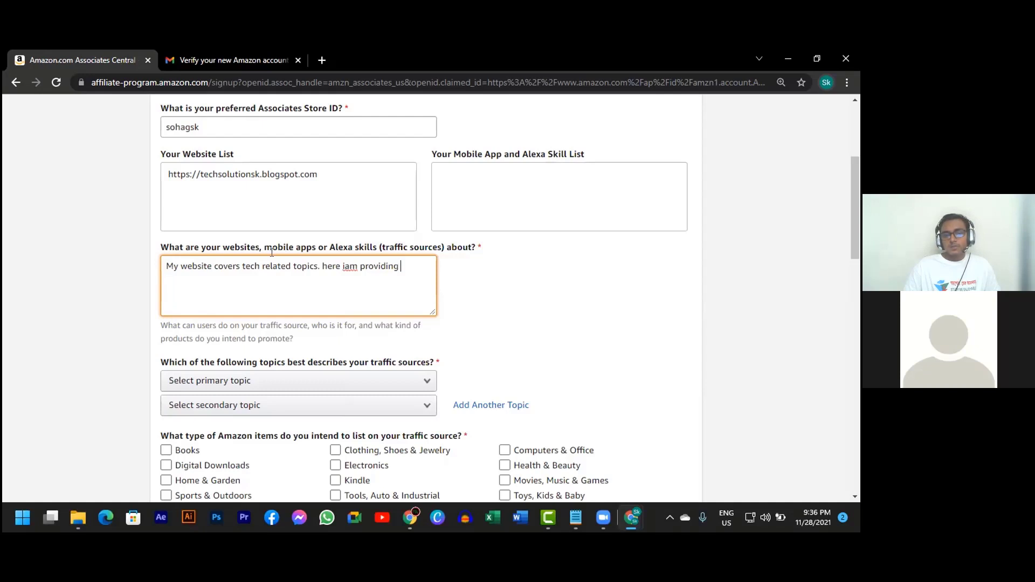
pyautogui.click(342, 268)
pyautogui.write('I')
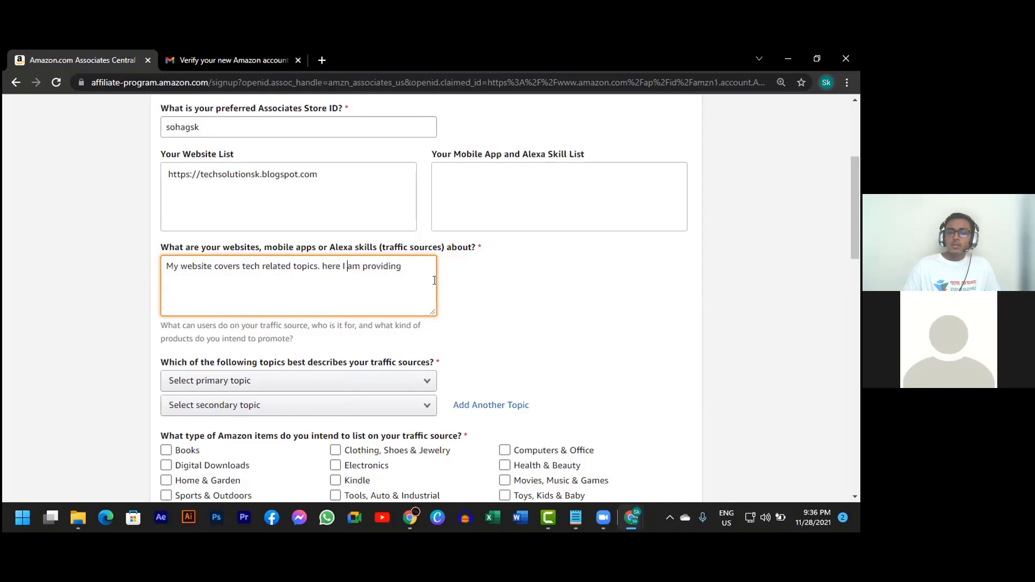
pyautogui.click(403, 268)
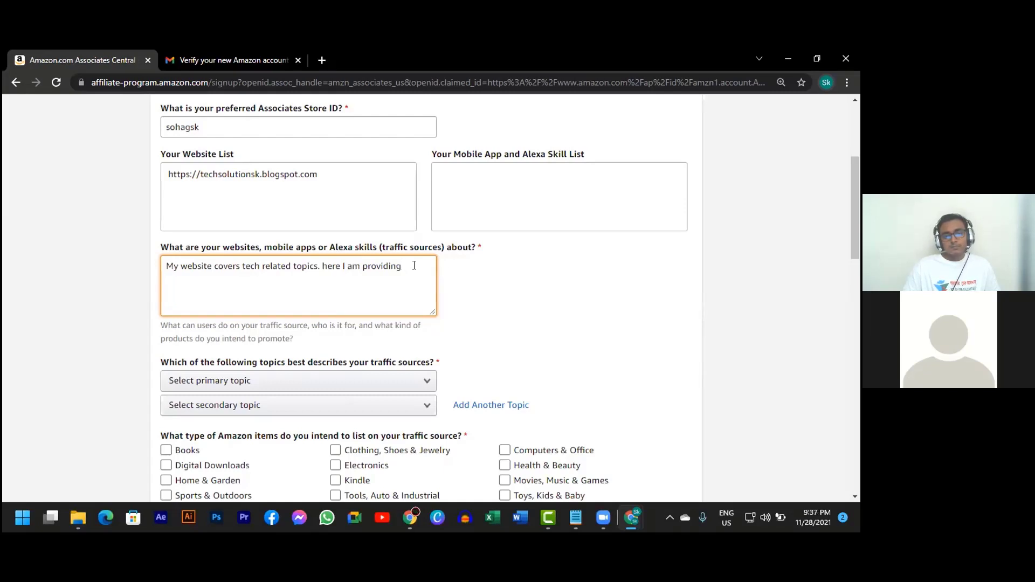
# End the description with 'Freelancing Tutorials', correcting 'Freelanceng' with the spell-check suggestion
pyautogui.write('Scr')
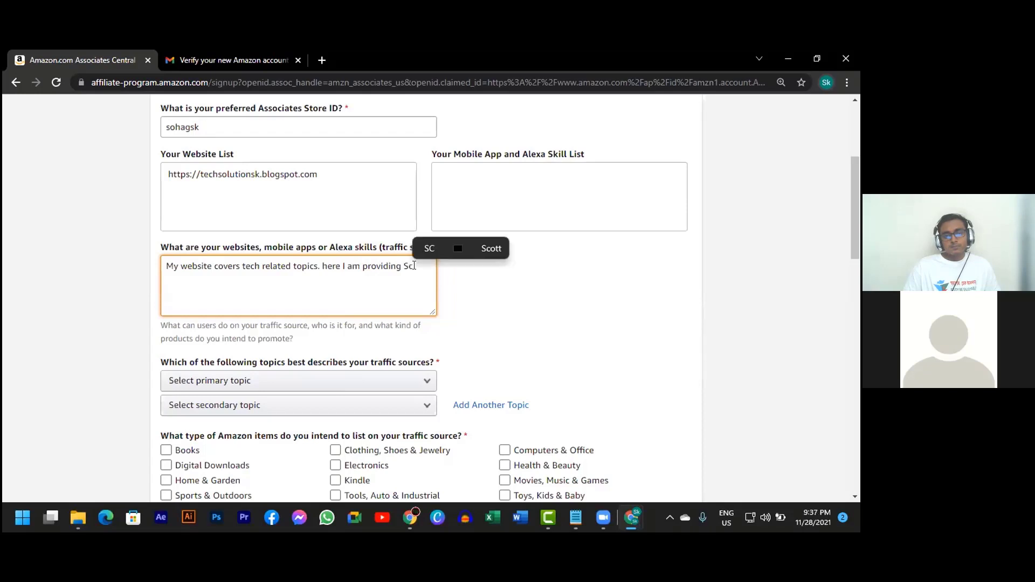
pyautogui.write('i')
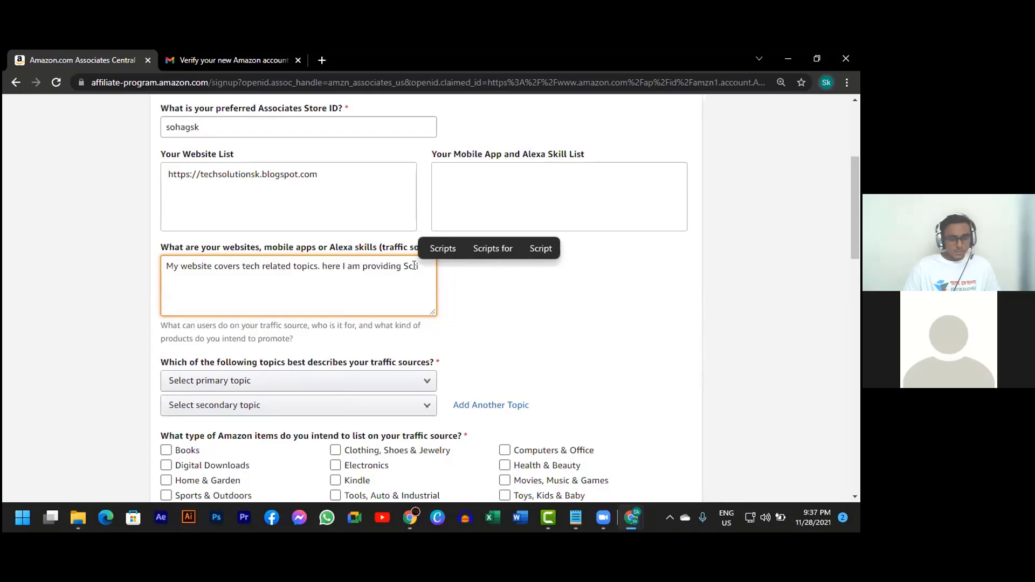
pyautogui.press('BackSpace')
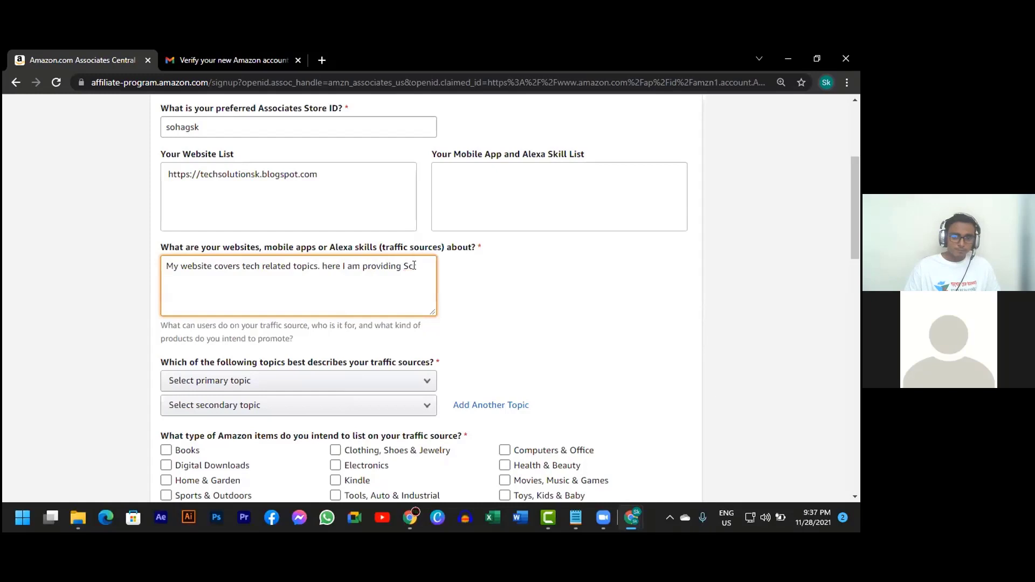
pyautogui.press('BackSpace')
pyautogui.write('Freelan')
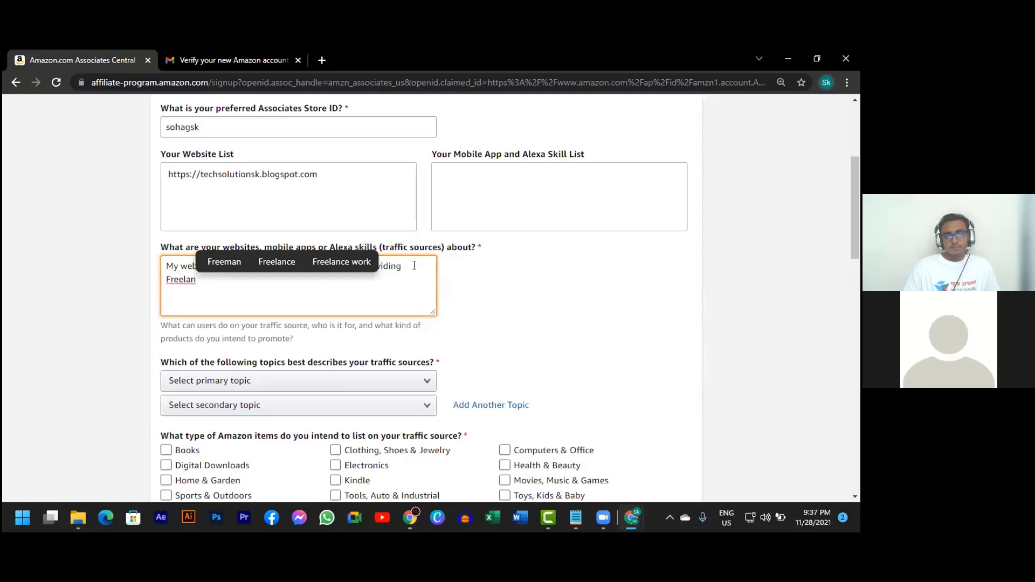
pyautogui.write('ceng')
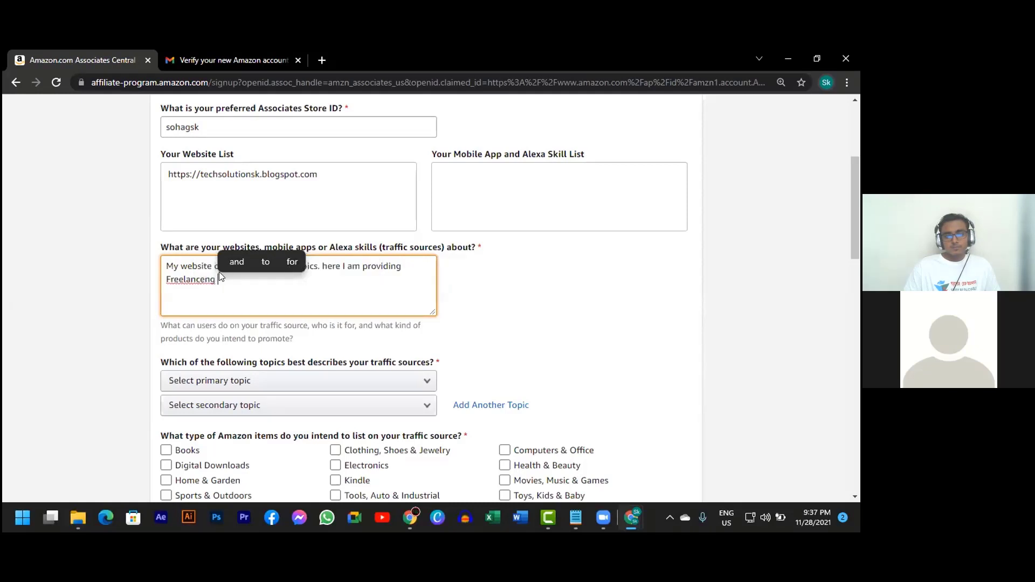
pyautogui.rightClick(206, 280)
pyautogui.click(234, 289)
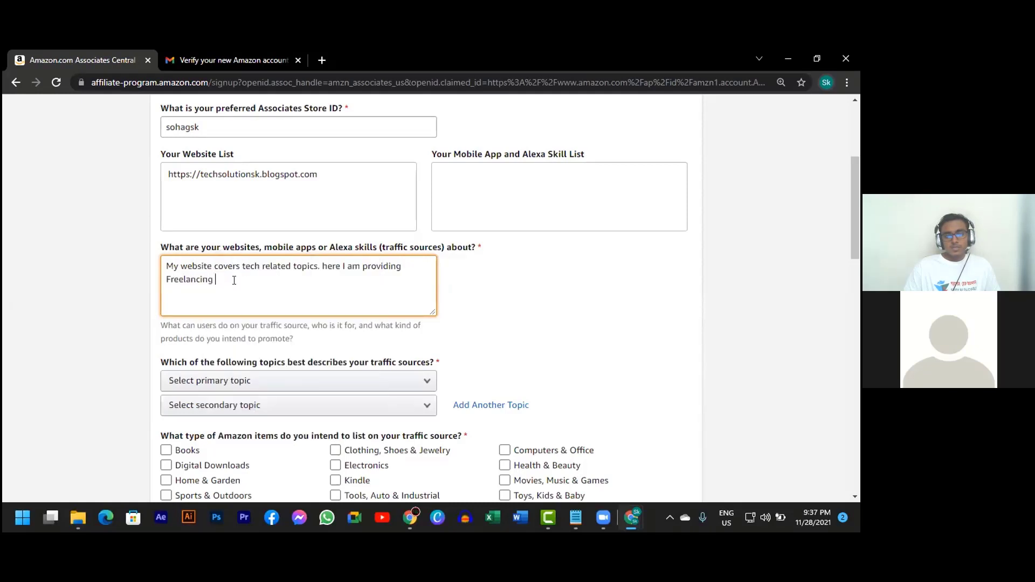
pyautogui.write('T')
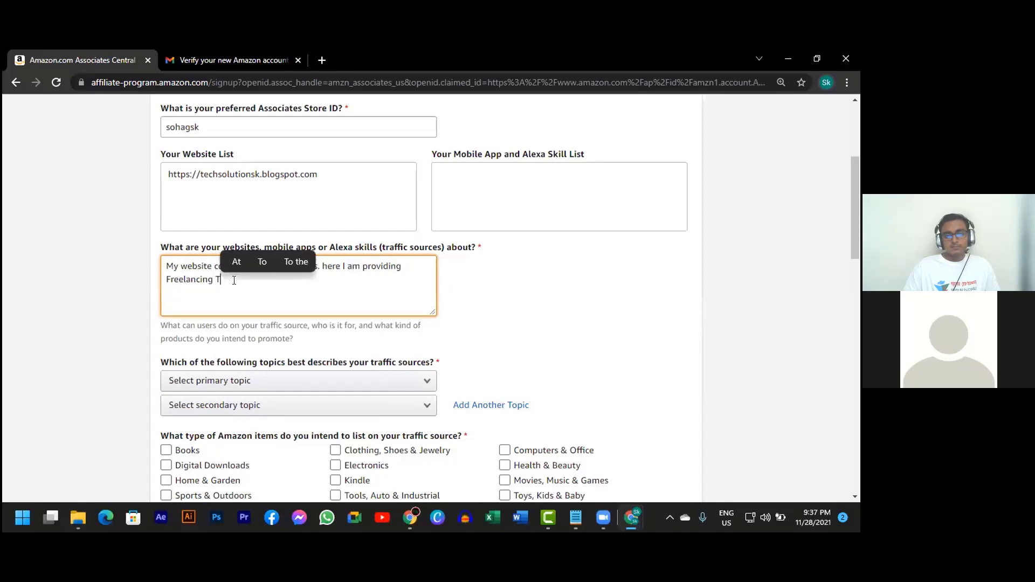
pyautogui.write('ut')
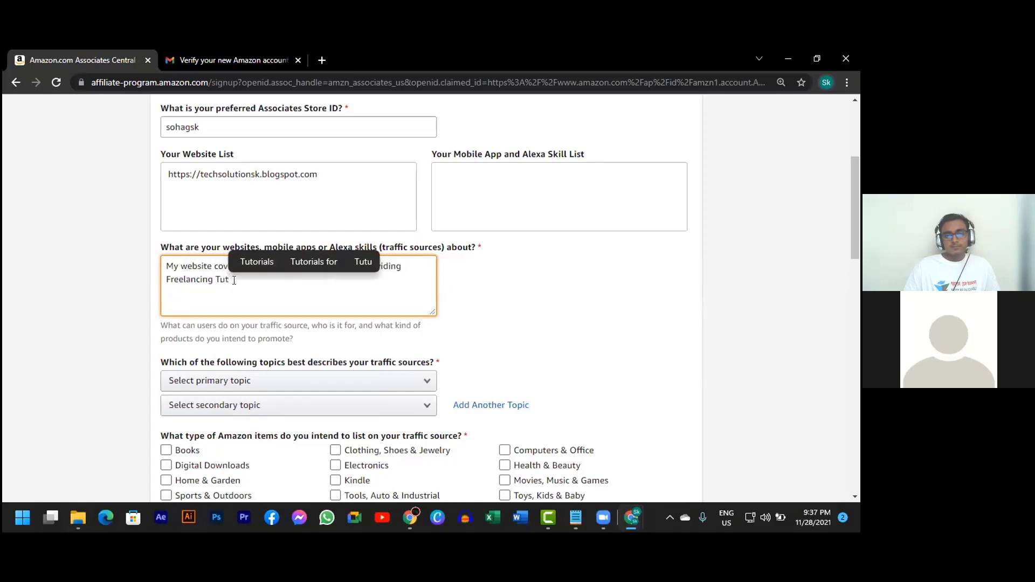
pyautogui.write('orials.')
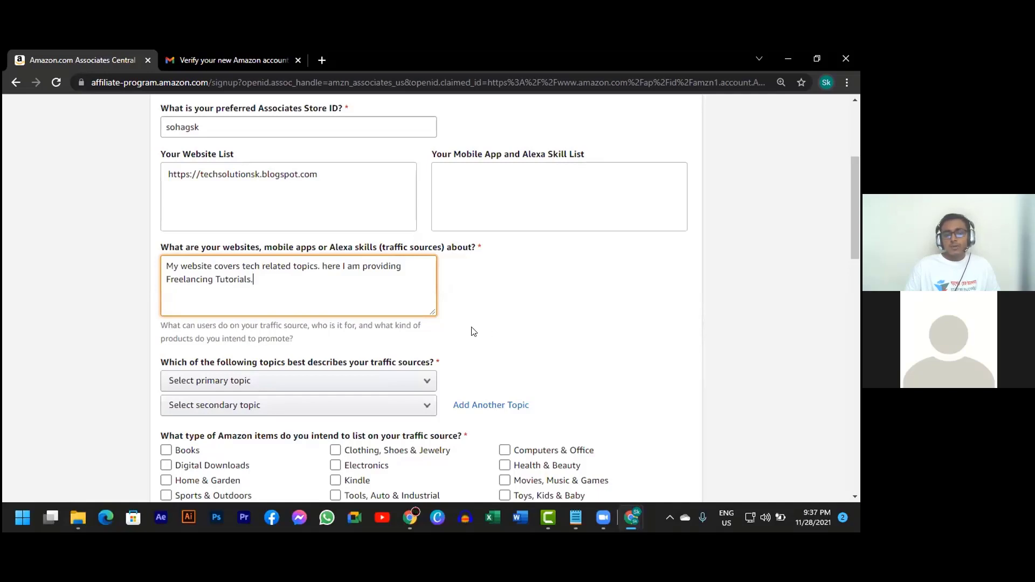
pyautogui.scroll(-1, 472, 329)
# Choose Computers/Software/Technology as the primary topic and Social Networking Site as secondary
pyautogui.click(431, 324)
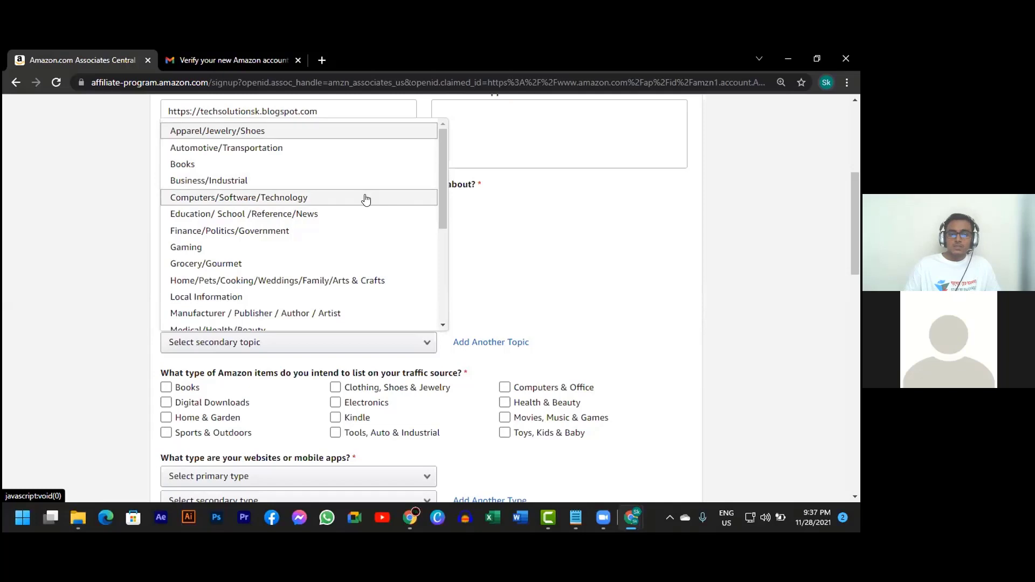
pyautogui.click(365, 199)
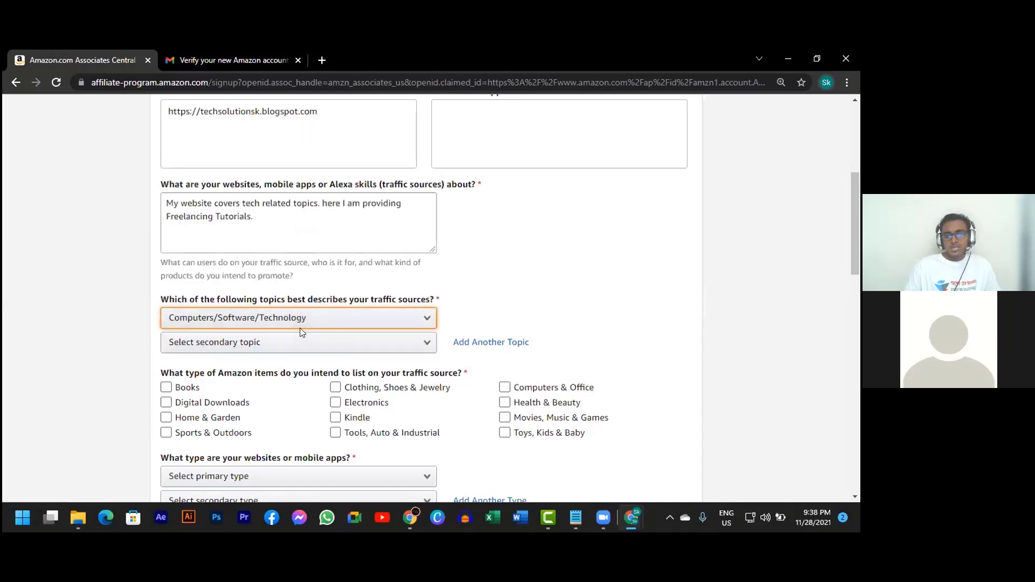
pyautogui.click(299, 346)
pyautogui.click(299, 346)
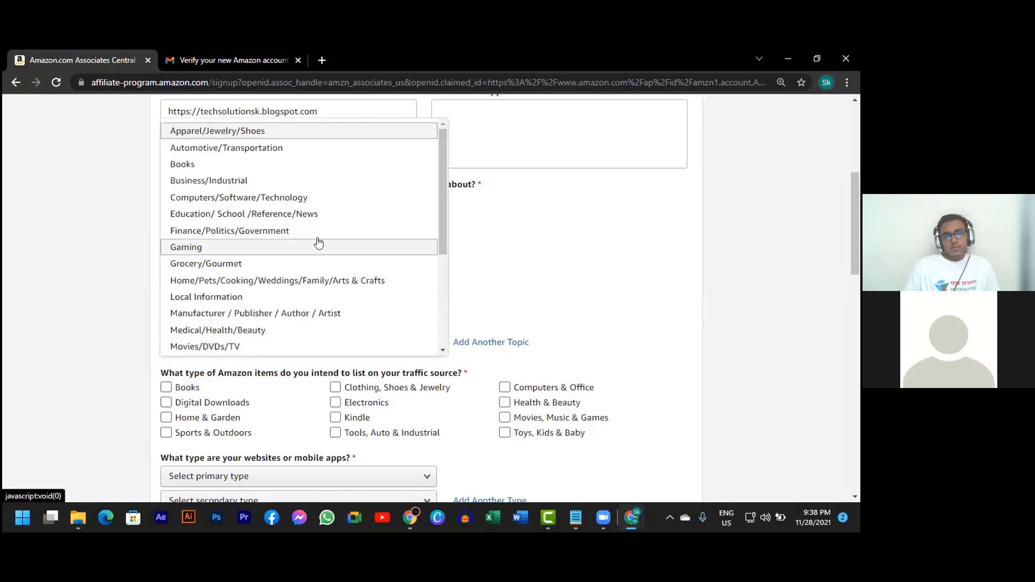
pyautogui.scroll(-3, 318, 242)
pyautogui.scroll(-4, 317, 238)
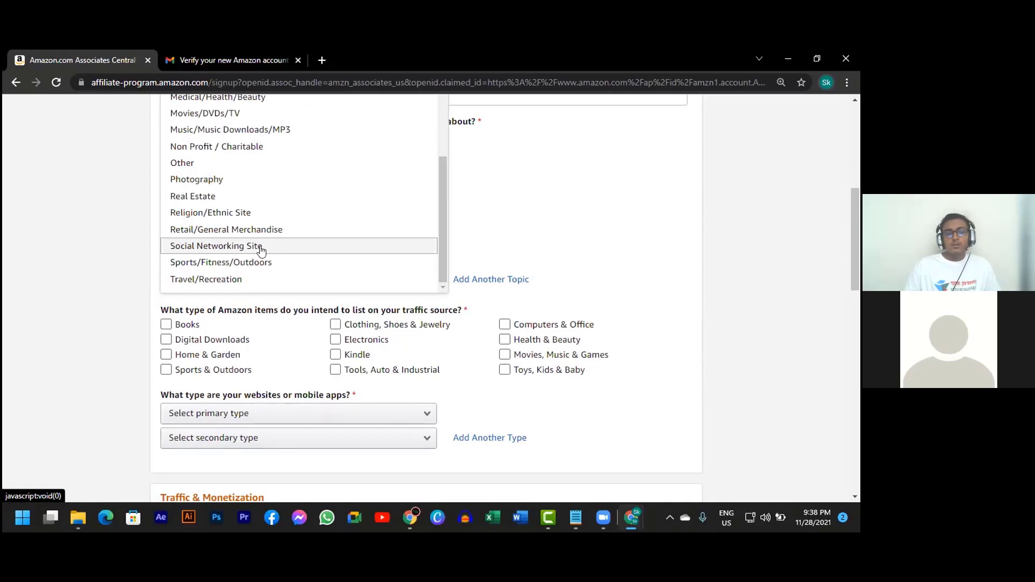
pyautogui.click(261, 248)
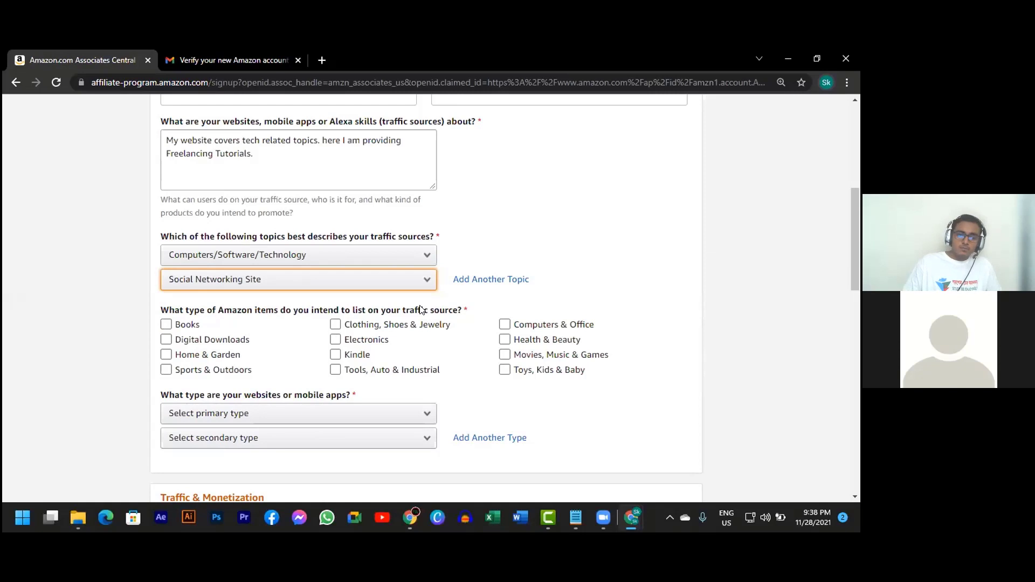
# Tick Digital Downloads, Electronics, Computers & Office, Kindle and Movies, Music & Games as item types
pyautogui.click(167, 340)
pyautogui.click(335, 340)
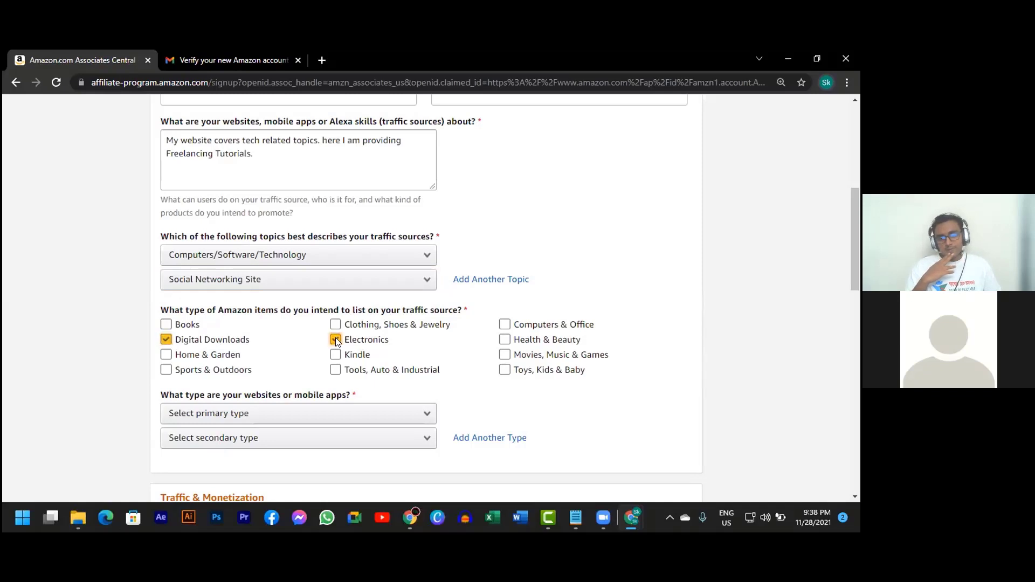
pyautogui.click(505, 324)
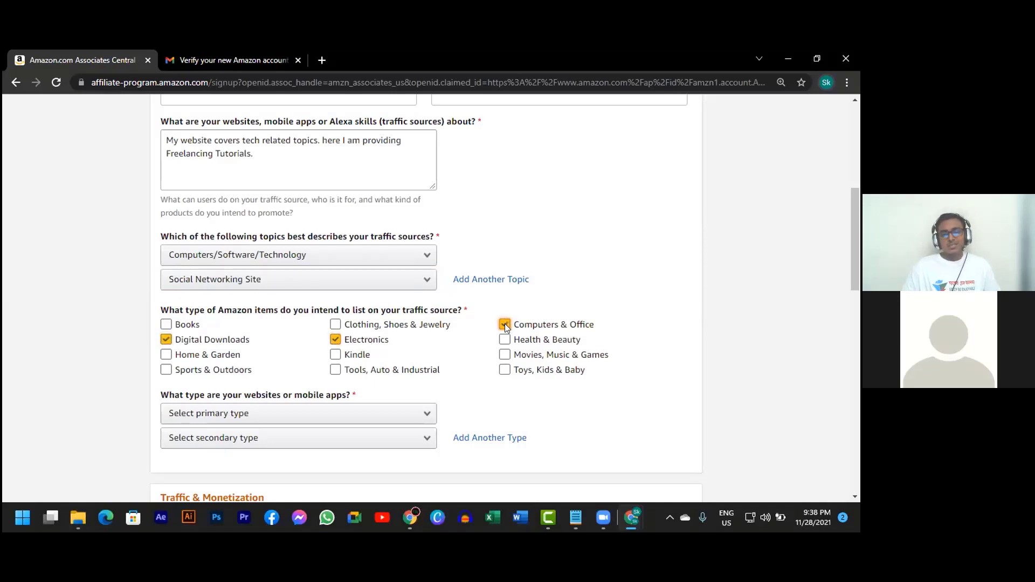
pyautogui.click(493, 372)
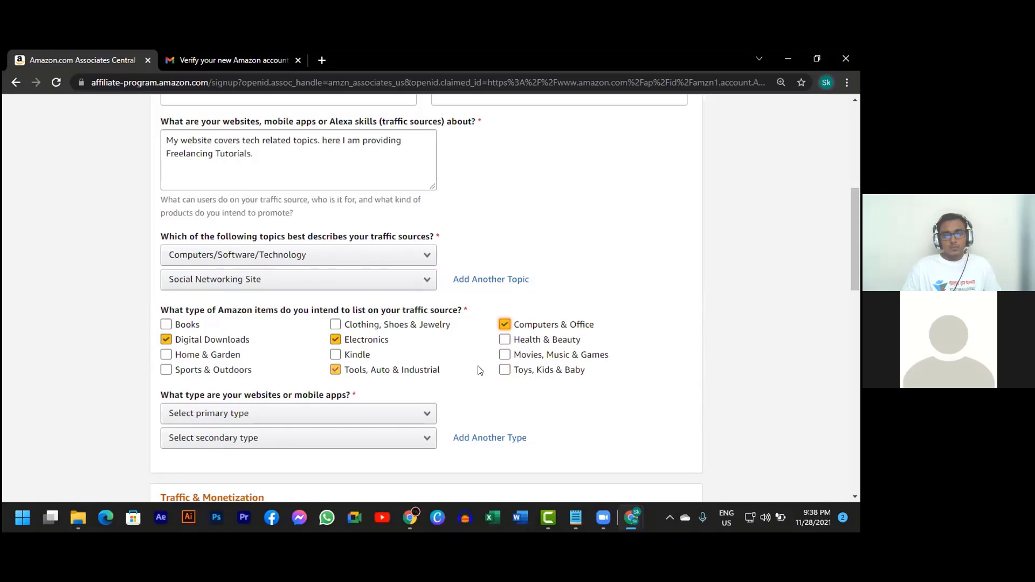
pyautogui.click(339, 369)
pyautogui.click(335, 354)
pyautogui.click(186, 372)
pyautogui.click(186, 374)
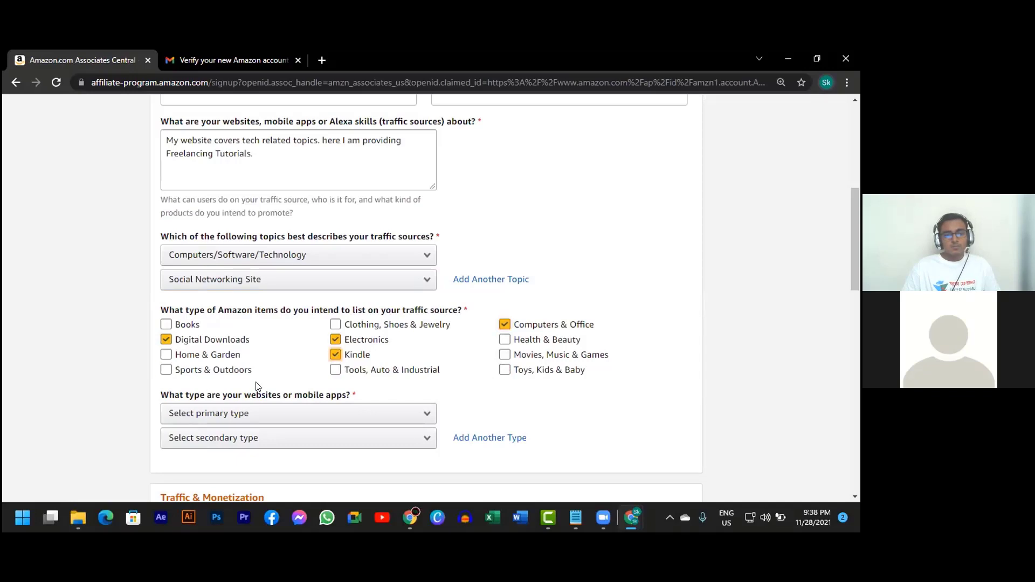
pyautogui.click(502, 357)
pyautogui.click(501, 358)
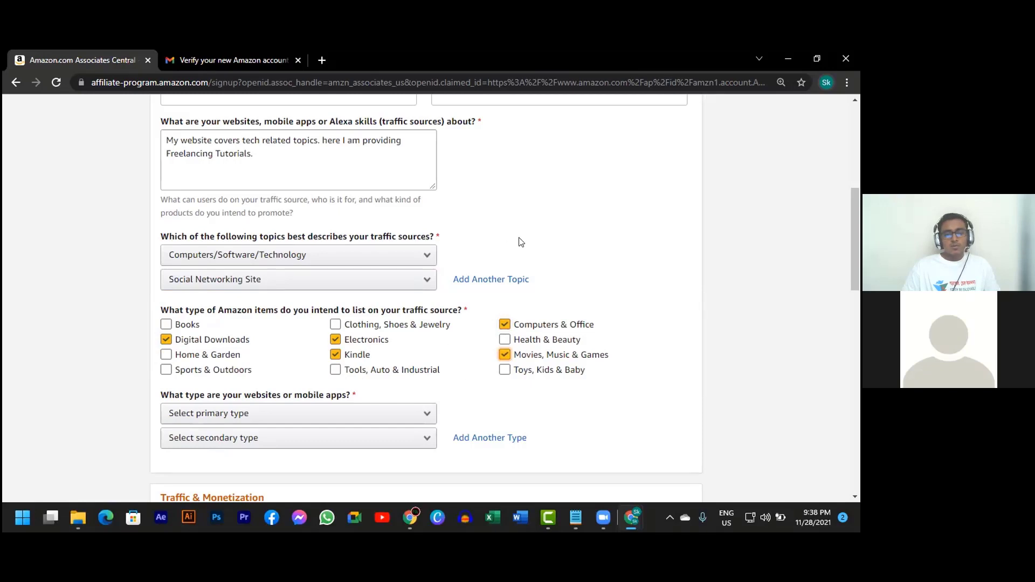
pyautogui.scroll(-1, 521, 242)
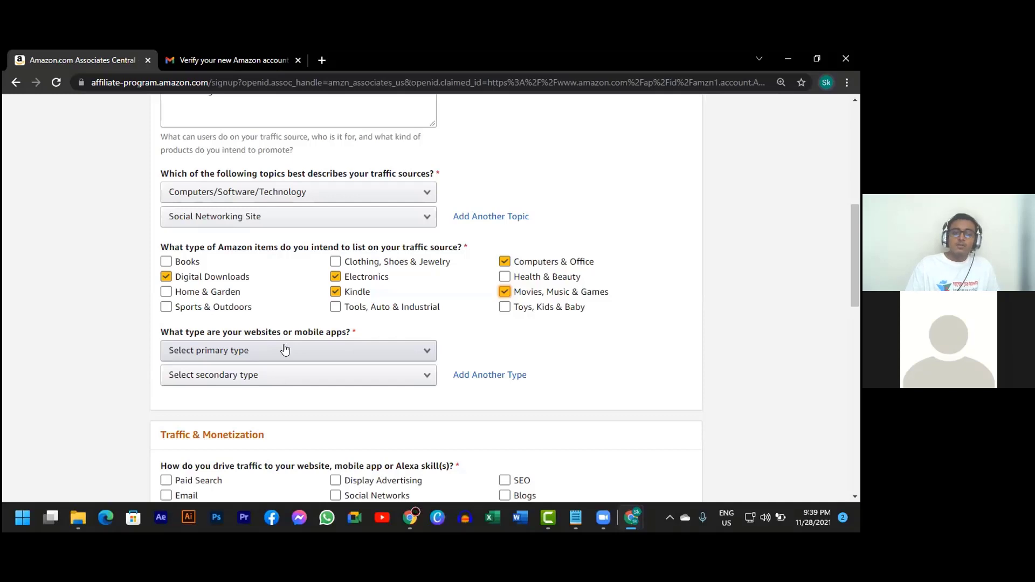
# Pick Content or Niche Website as the primary site type and Blog as secondary
pyautogui.click(285, 351)
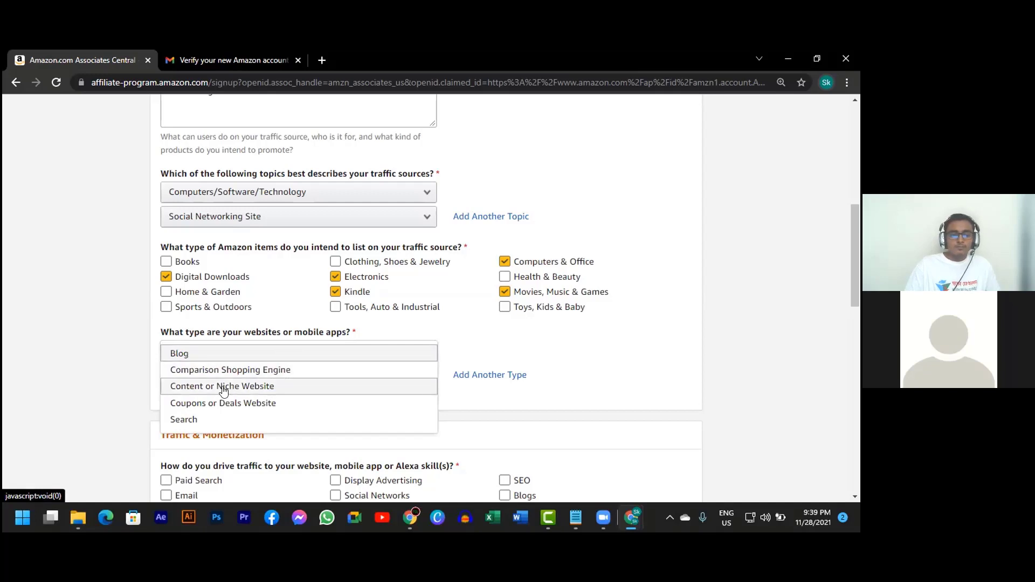
pyautogui.click(272, 388)
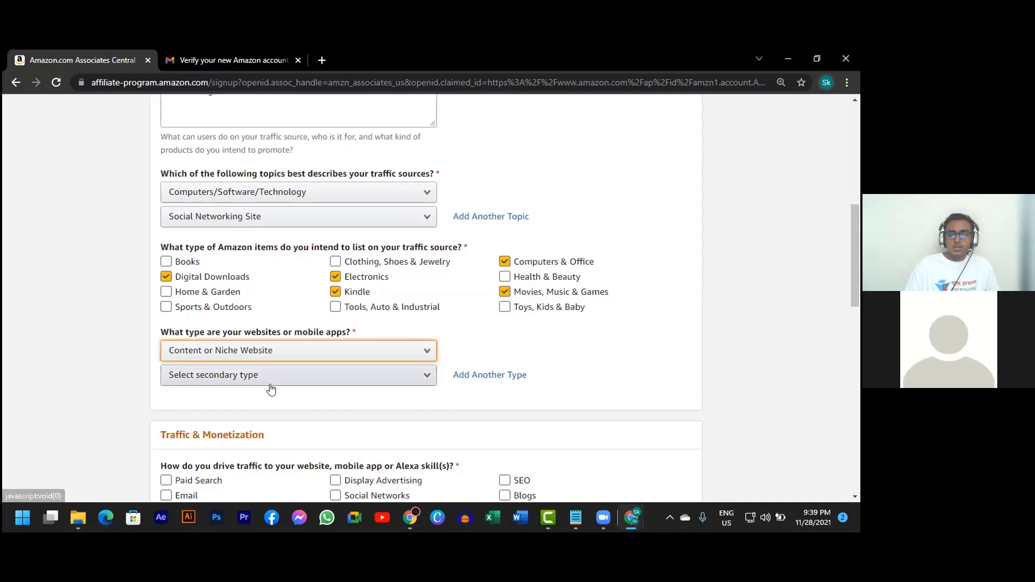
pyautogui.click(274, 382)
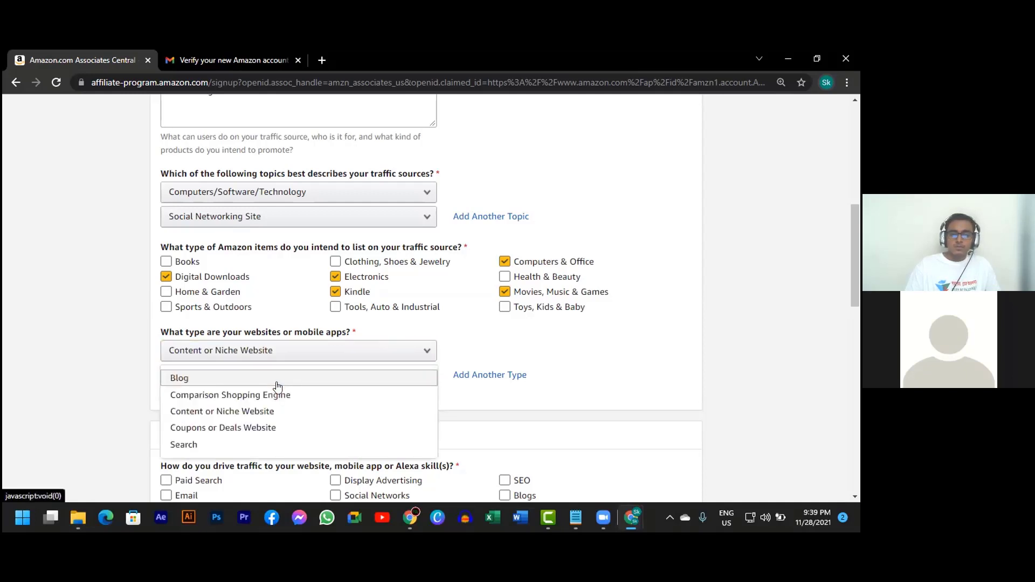
pyautogui.click(276, 379)
pyautogui.scroll(-1, 116, 351)
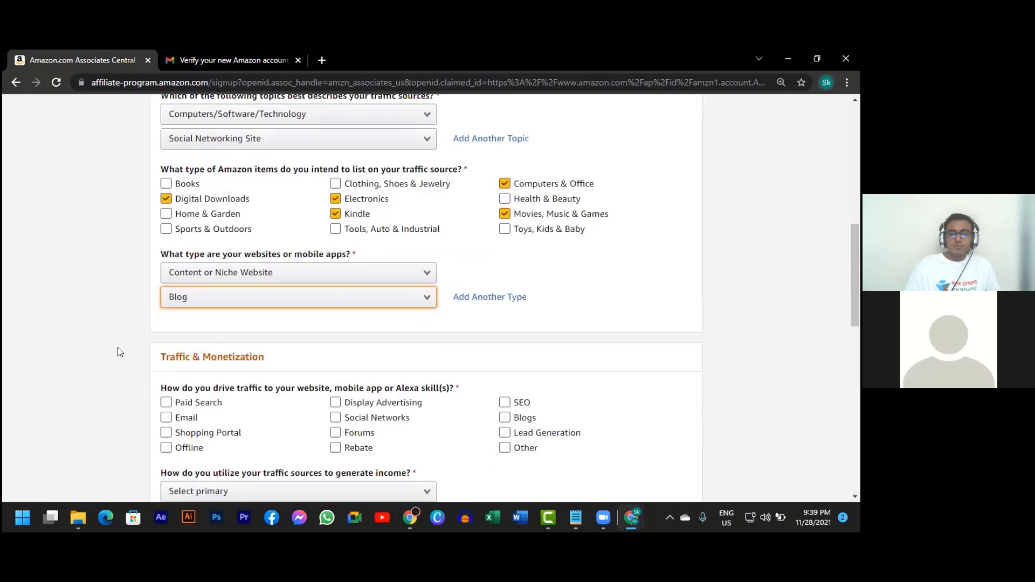
pyautogui.scroll(-2, 120, 352)
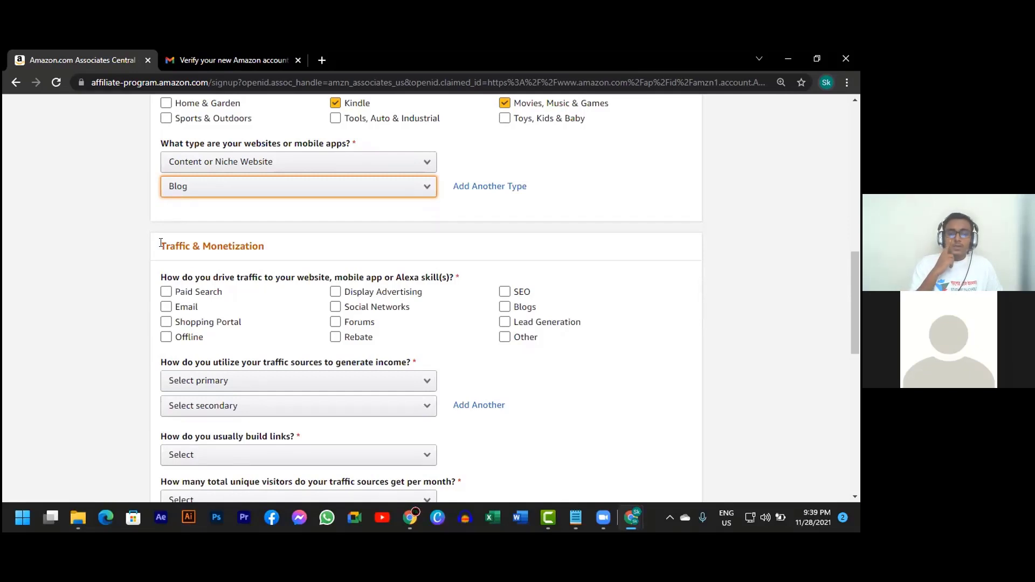
# Tick Display Advertising, Social Networks, Email and Offline as traffic-driving methods
pyautogui.click(315, 298)
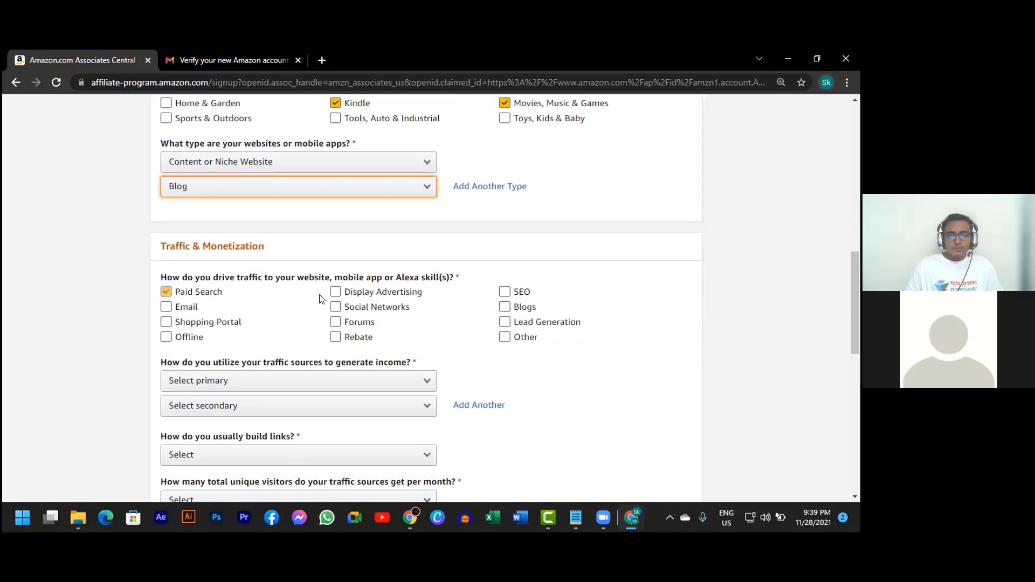
pyautogui.click(332, 292)
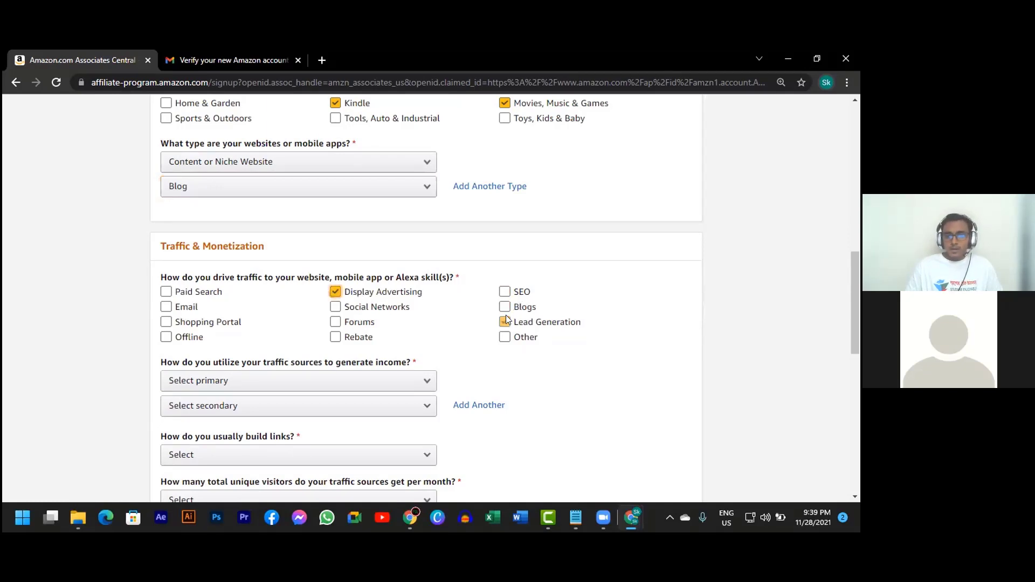
pyautogui.click(497, 322)
pyautogui.click(334, 306)
pyautogui.click(166, 308)
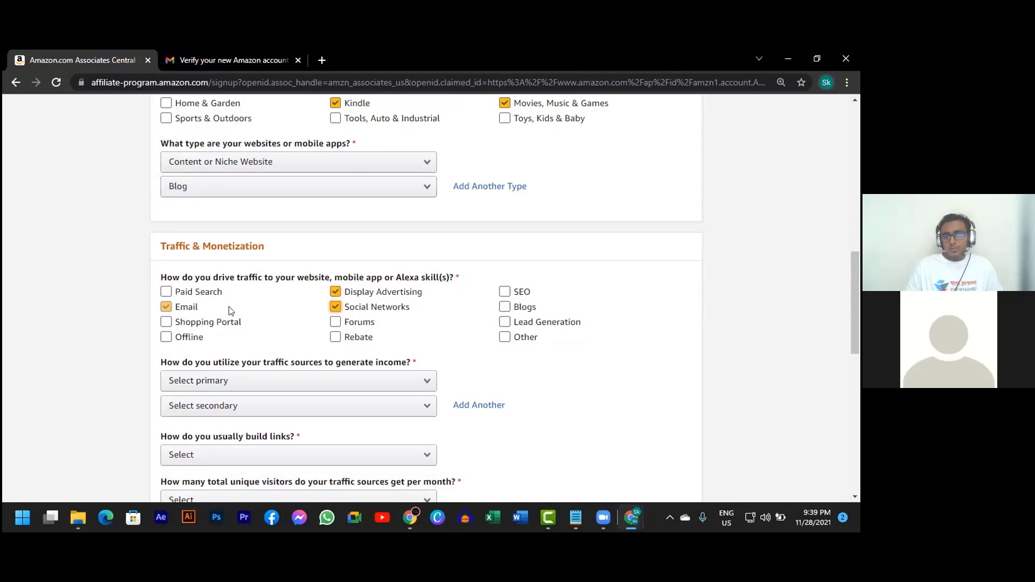
pyautogui.click(167, 307)
pyautogui.click(167, 322)
pyautogui.click(167, 336)
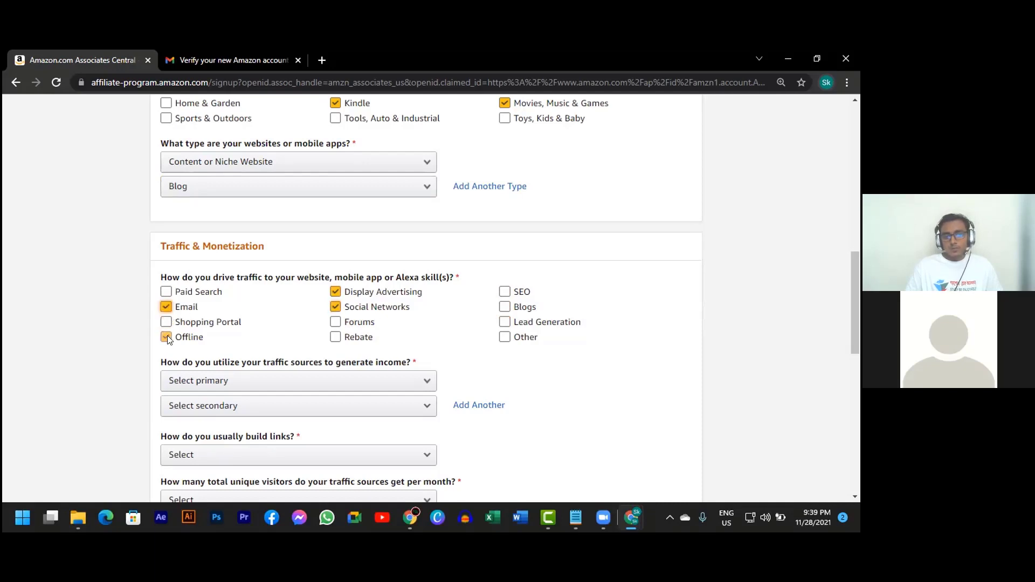
# Add Lead Generation, SEO and Blogs, leaving Shopping Portal unticked
pyautogui.click(166, 323)
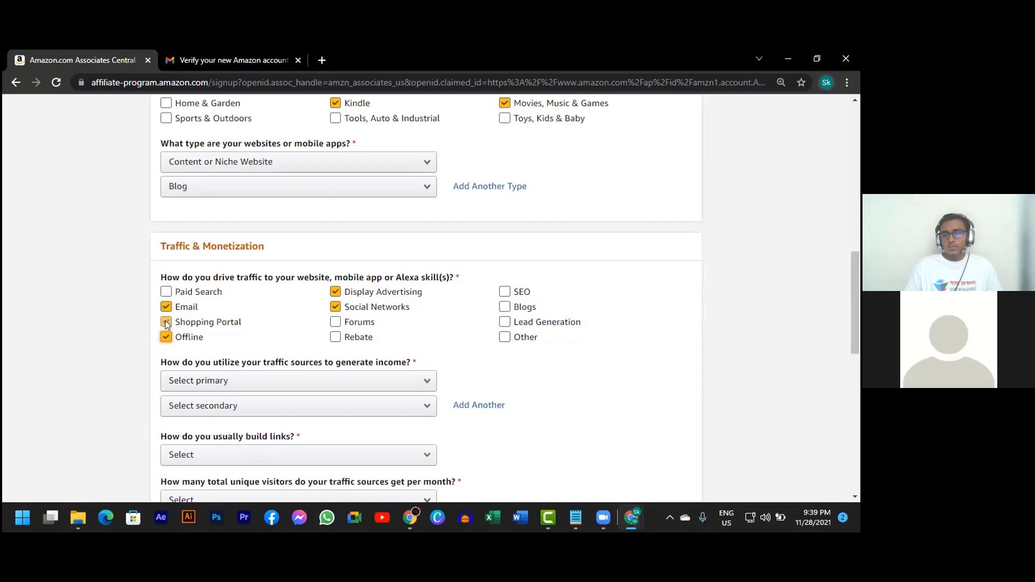
pyautogui.click(166, 323)
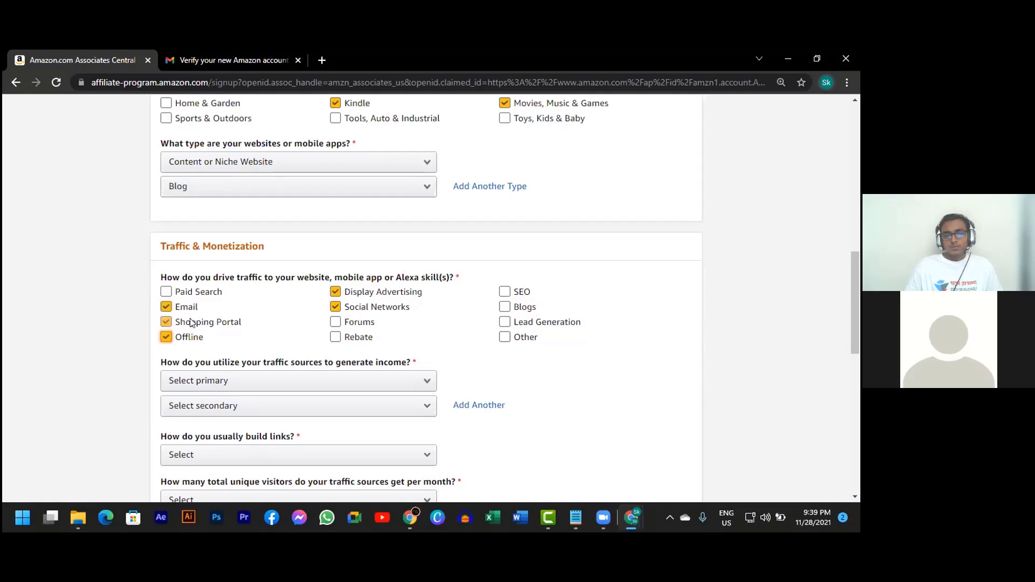
pyautogui.click(503, 321)
pyautogui.click(504, 292)
pyautogui.click(504, 307)
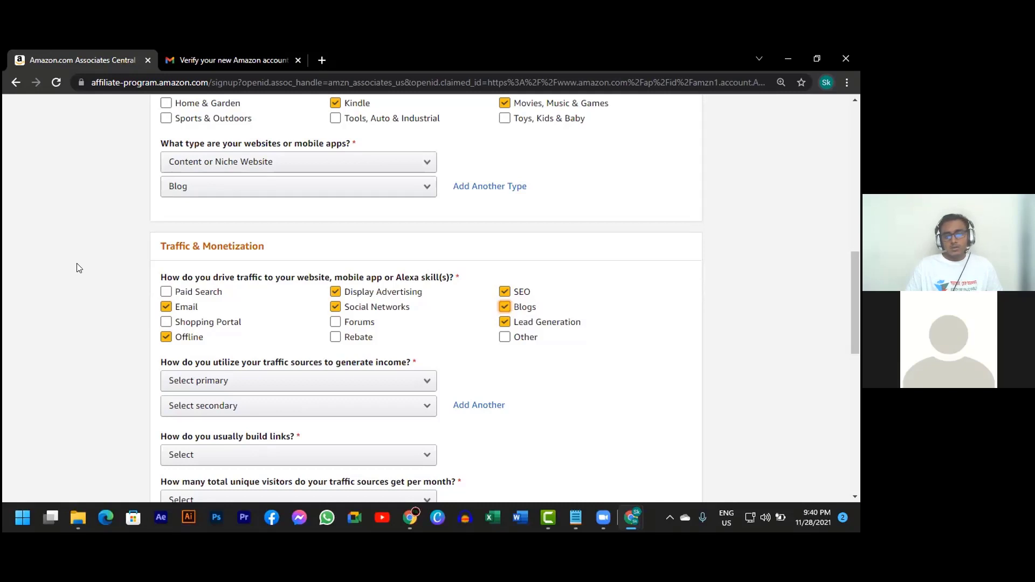
pyautogui.scroll(-2, 79, 268)
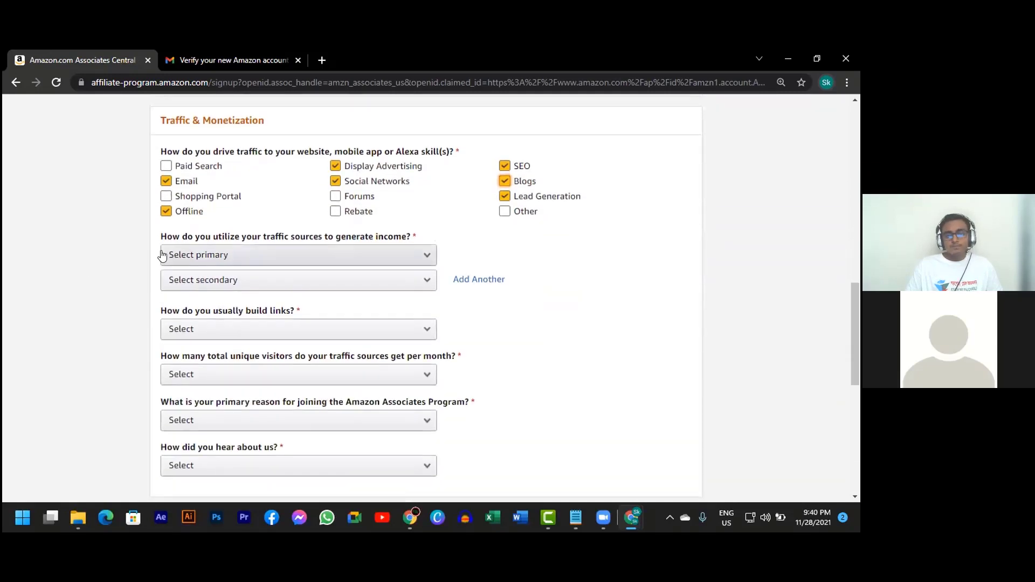
# Choose Commission Junction as the primary income source and Other Affiliate Programs as secondary
pyautogui.click(163, 255)
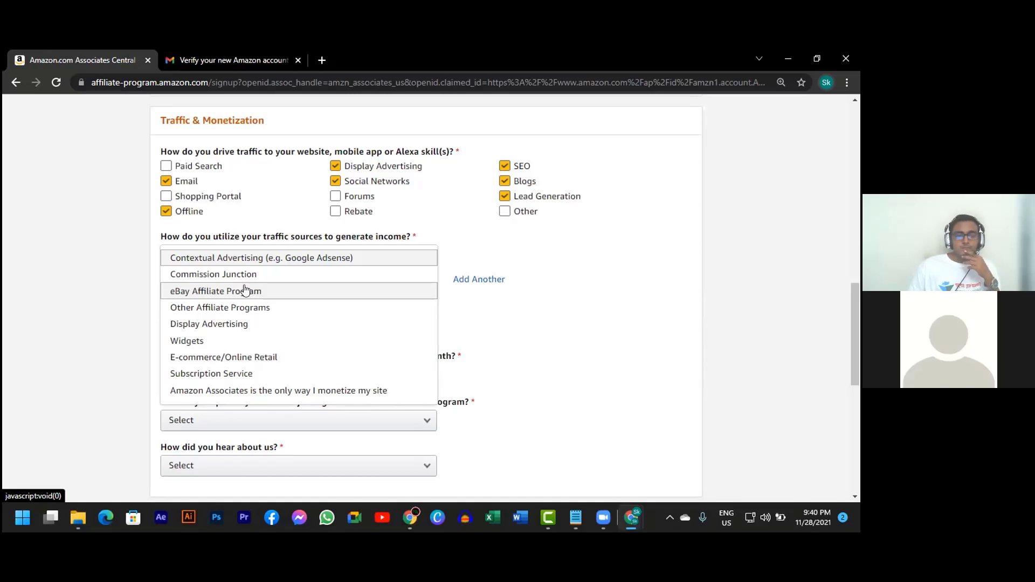
pyautogui.click(231, 274)
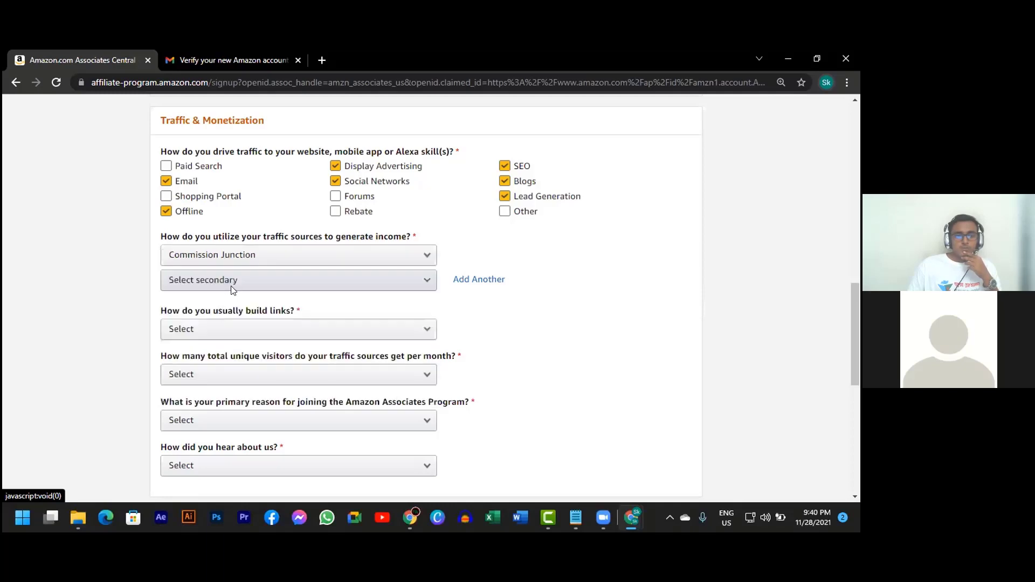
pyautogui.click(219, 291)
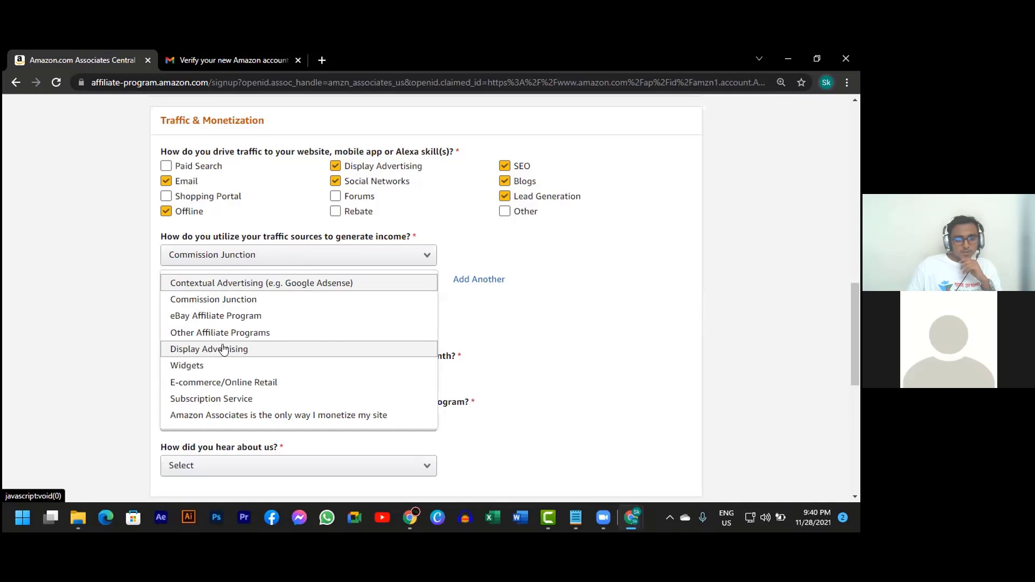
pyautogui.click(283, 350)
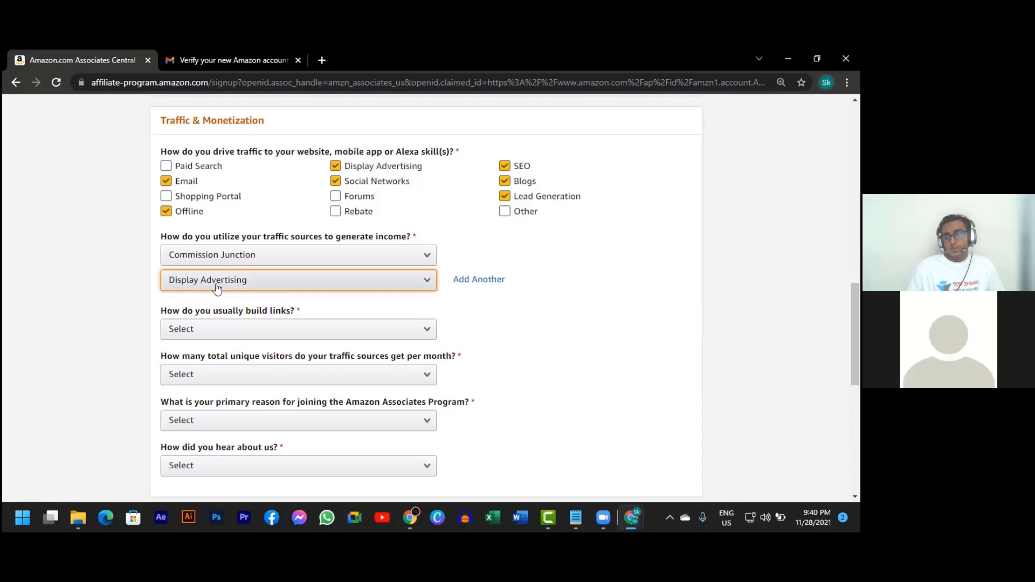
pyautogui.click(423, 281)
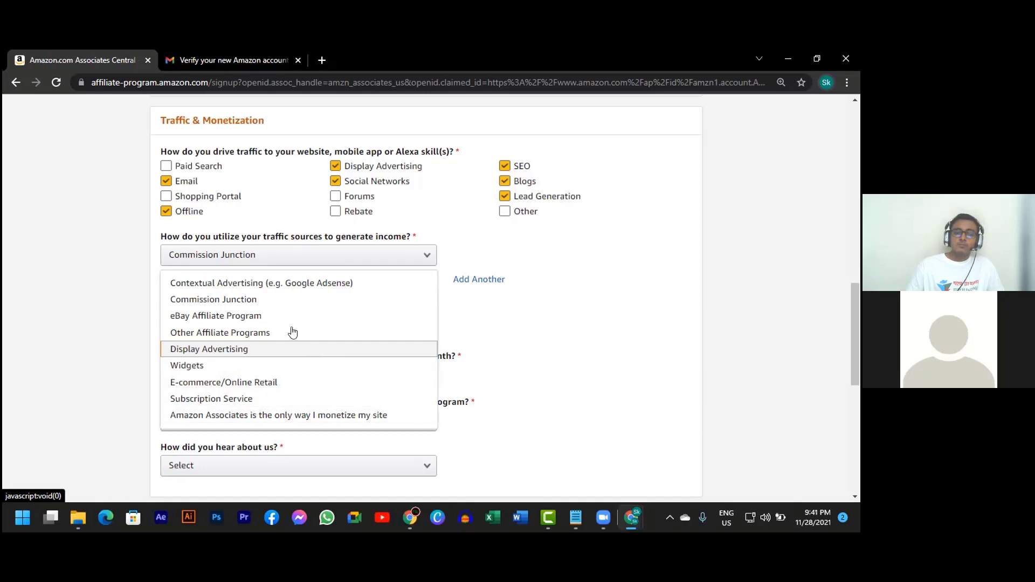
pyautogui.click(253, 332)
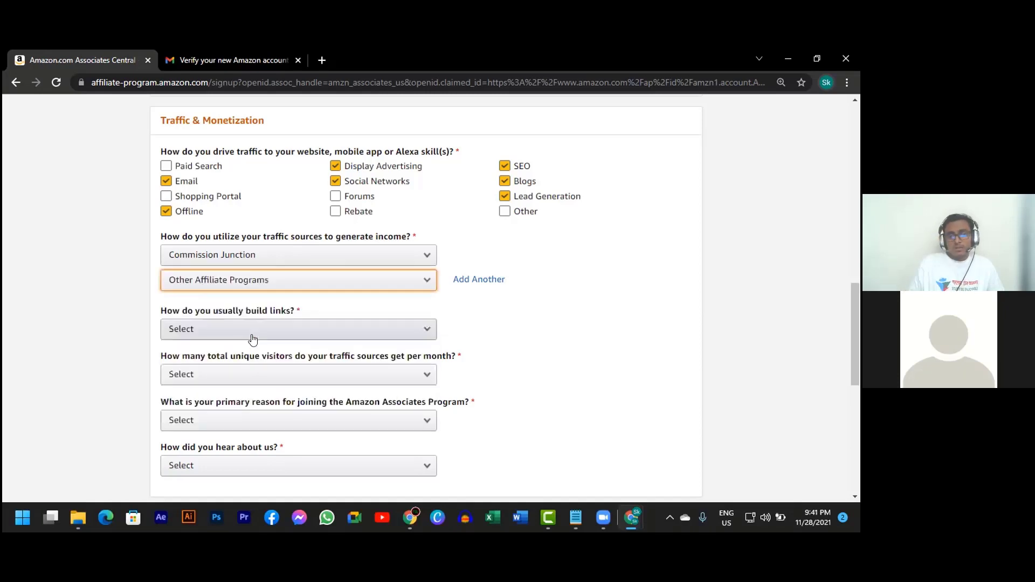
pyautogui.click(484, 326)
pyautogui.scroll(-1, 447, 320)
# Answer link-building with Blog Editor and monthly visitors with From 501 to 5,000
pyautogui.scroll(-1, 448, 318)
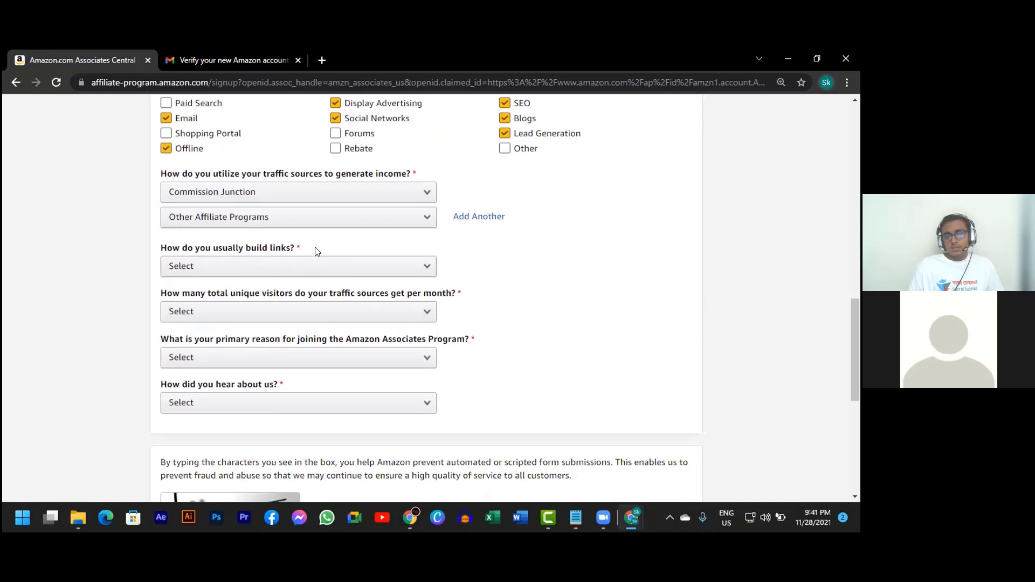
pyautogui.click(424, 266)
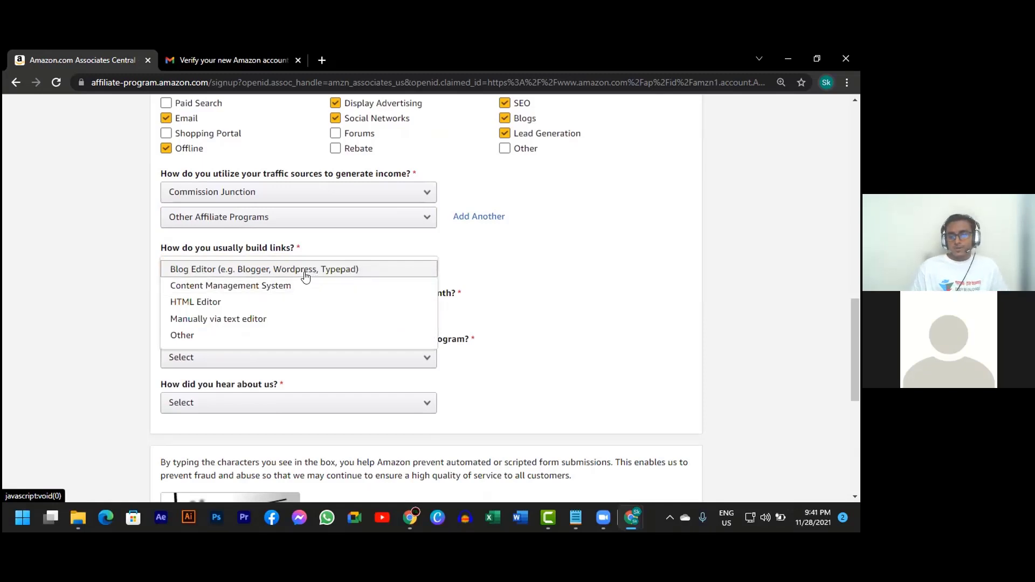
pyautogui.click(231, 269)
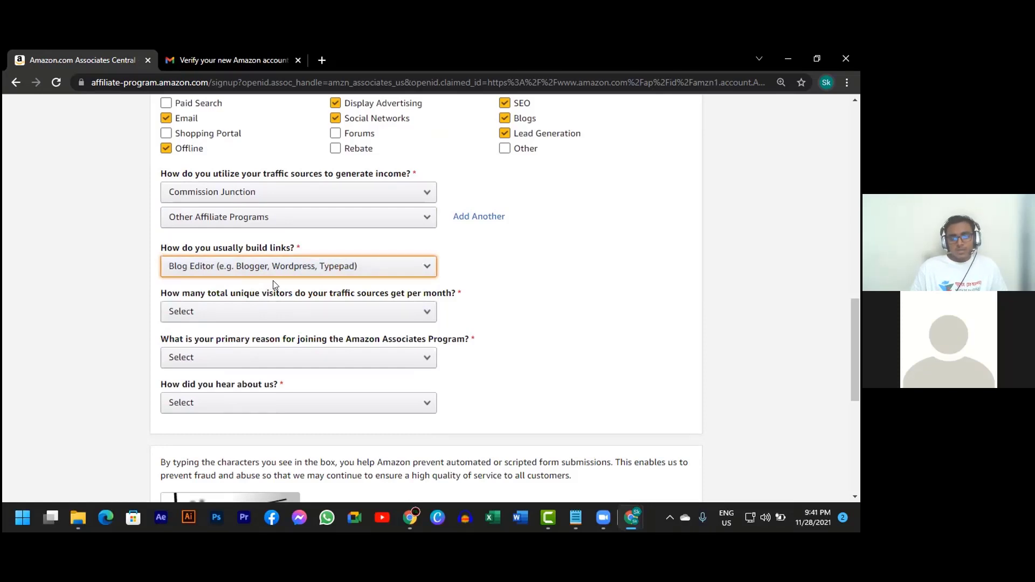
pyautogui.click(422, 268)
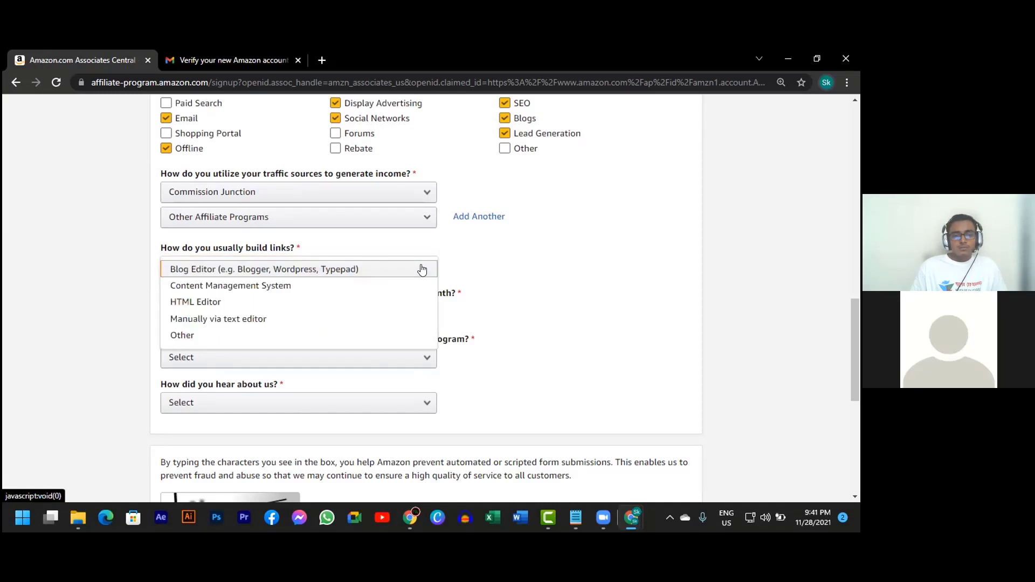
pyautogui.click(422, 269)
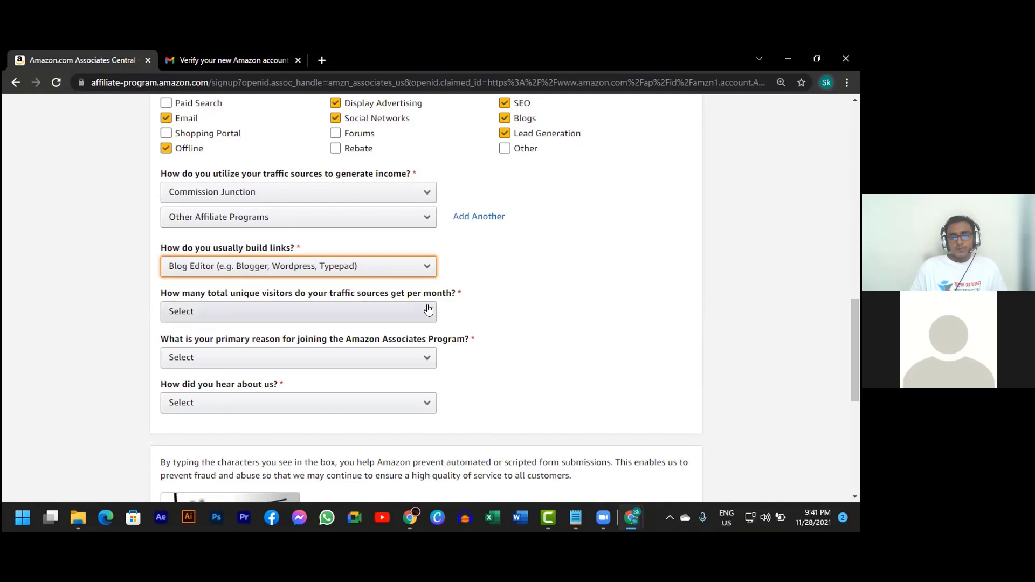
pyautogui.click(428, 311)
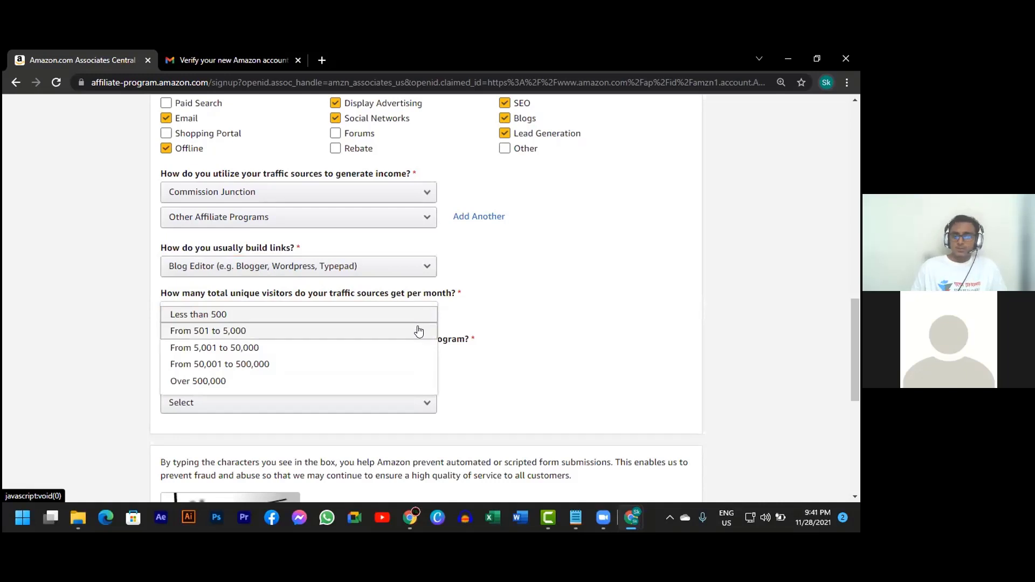
pyautogui.click(419, 331)
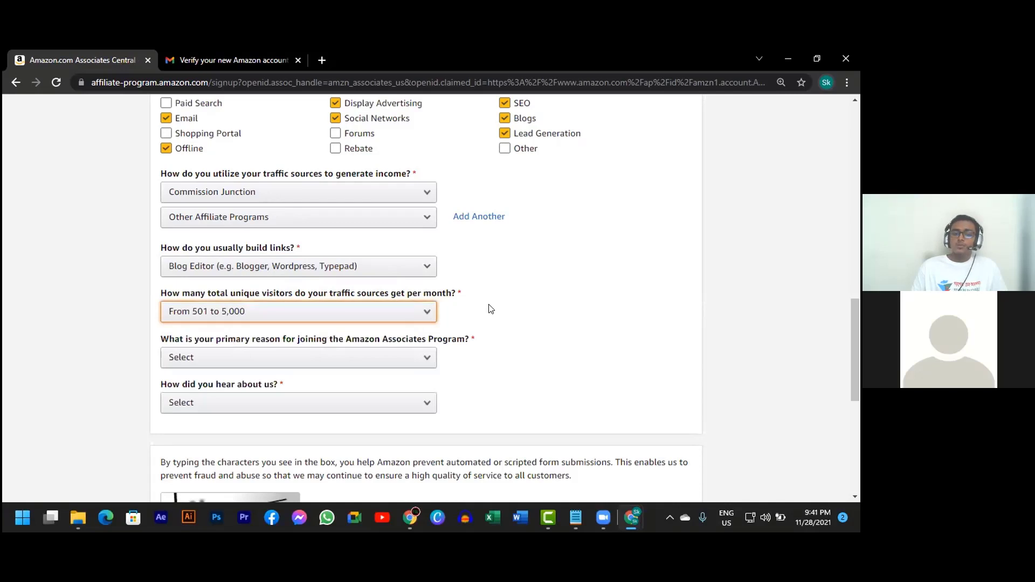
pyautogui.scroll(-1, 490, 309)
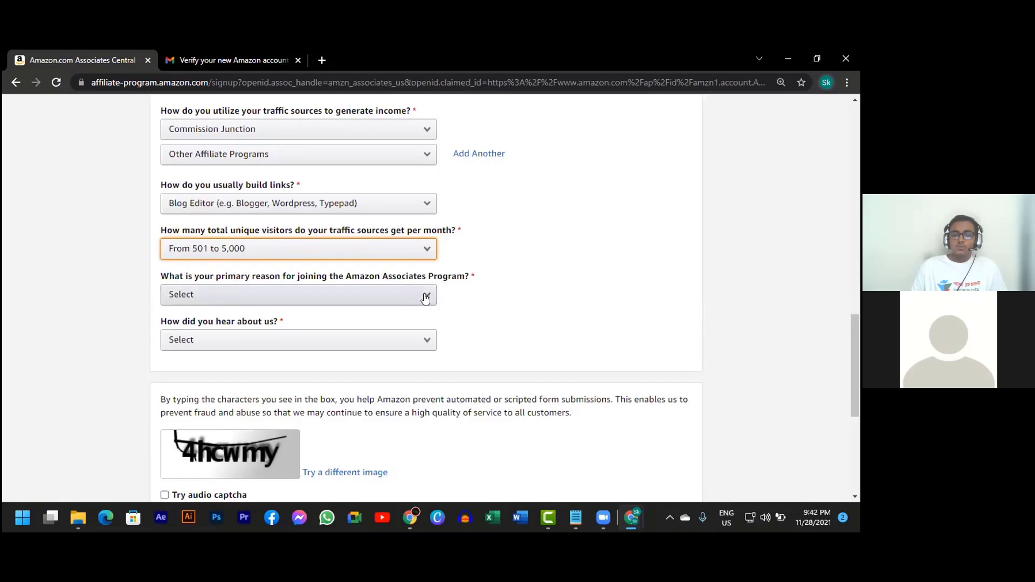
# Set the joining reason to To monetize my site and the referral source to Online Search
pyautogui.click(429, 300)
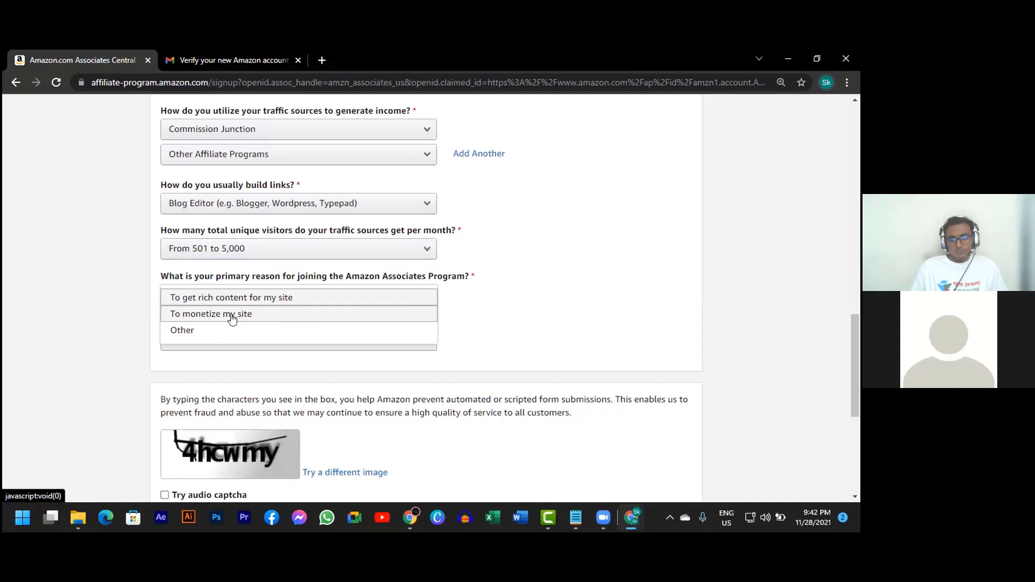
pyautogui.click(232, 317)
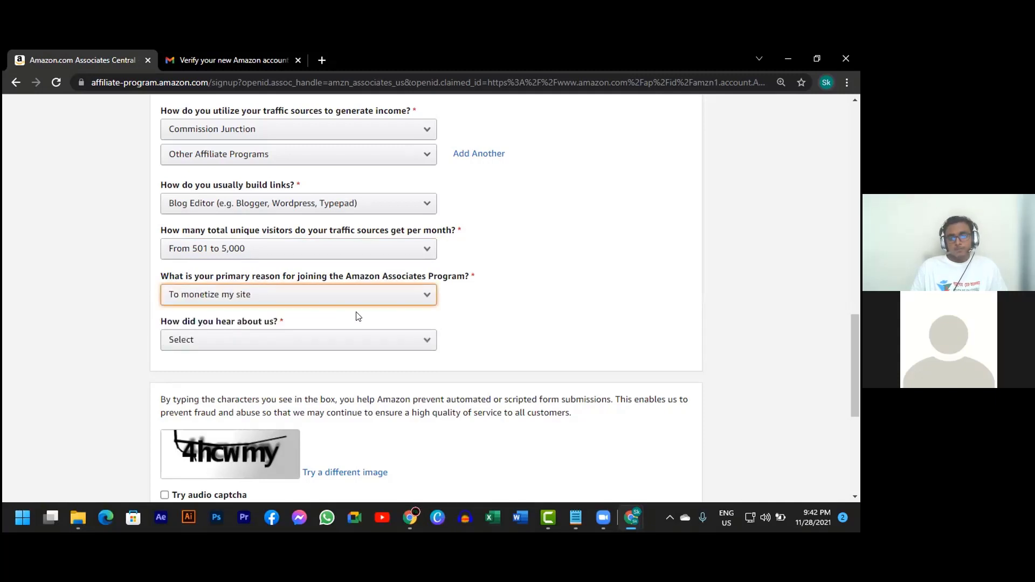
pyautogui.scroll(-1, 356, 315)
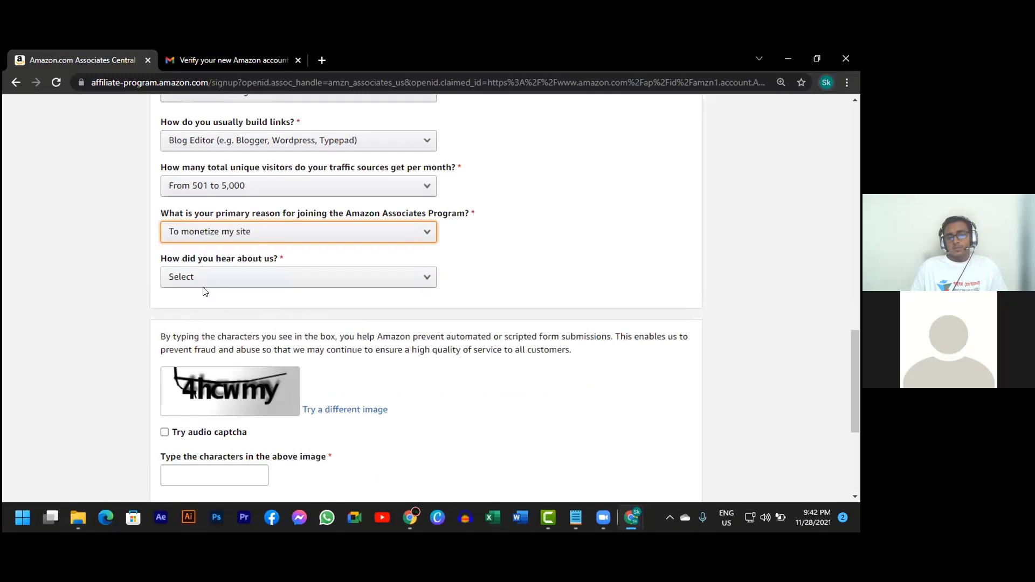
pyautogui.click(425, 278)
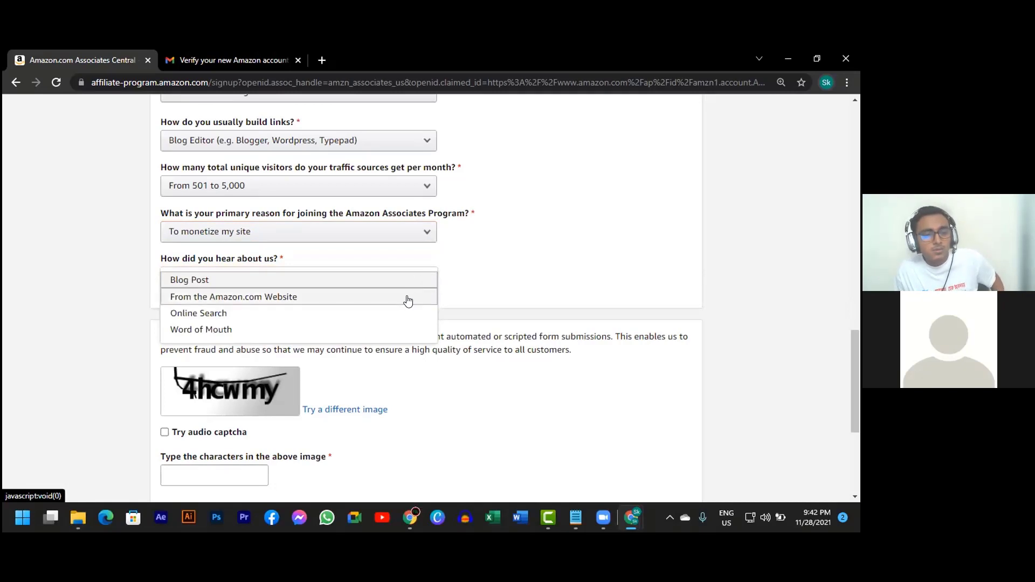
pyautogui.click(219, 314)
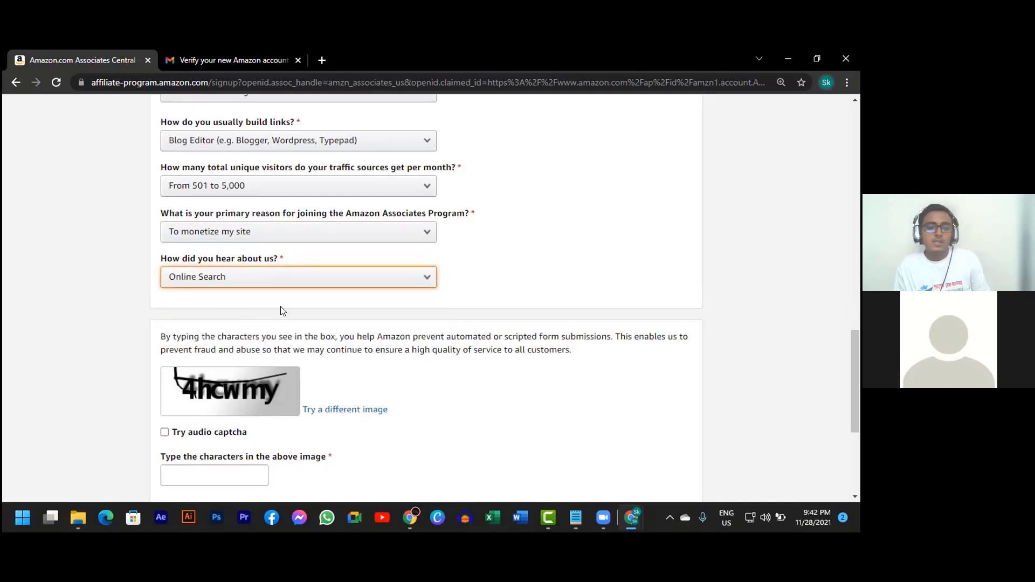
pyautogui.scroll(-2, 281, 311)
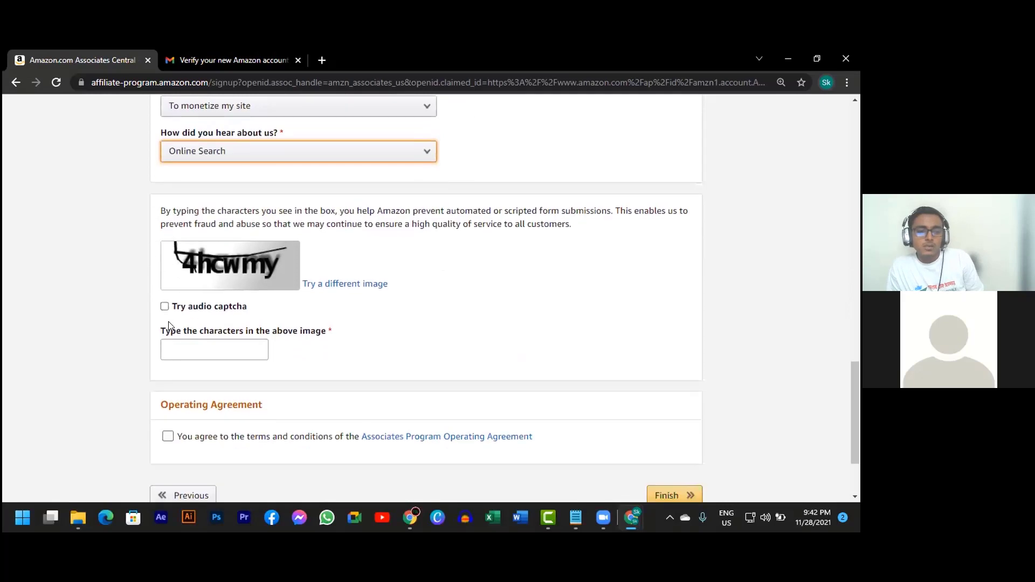
# Enter the captcha characters, accept the Operating Agreement and submit the profile
pyautogui.click(186, 349)
pyautogui.write('4')
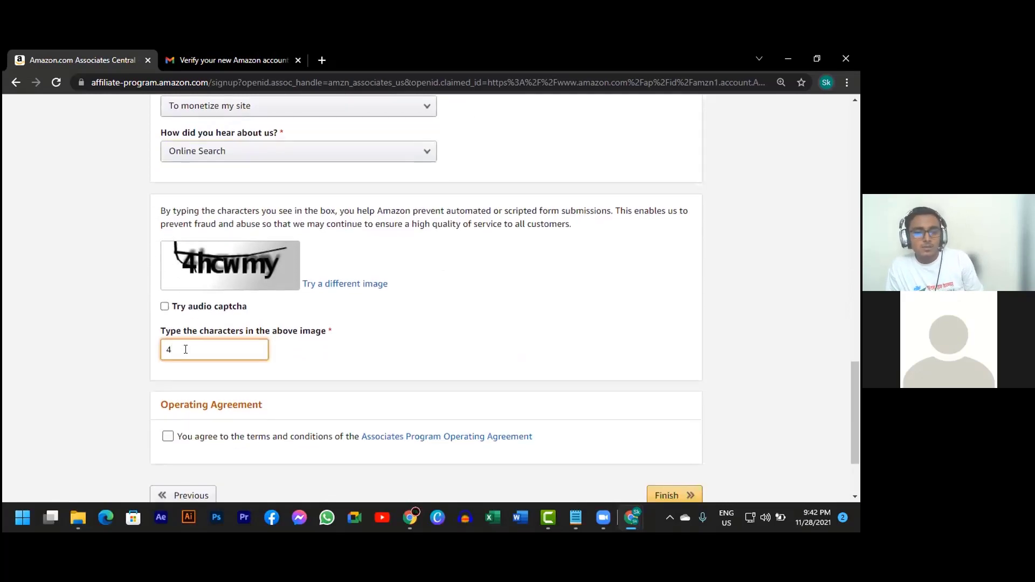
pyautogui.write('hcwmy')
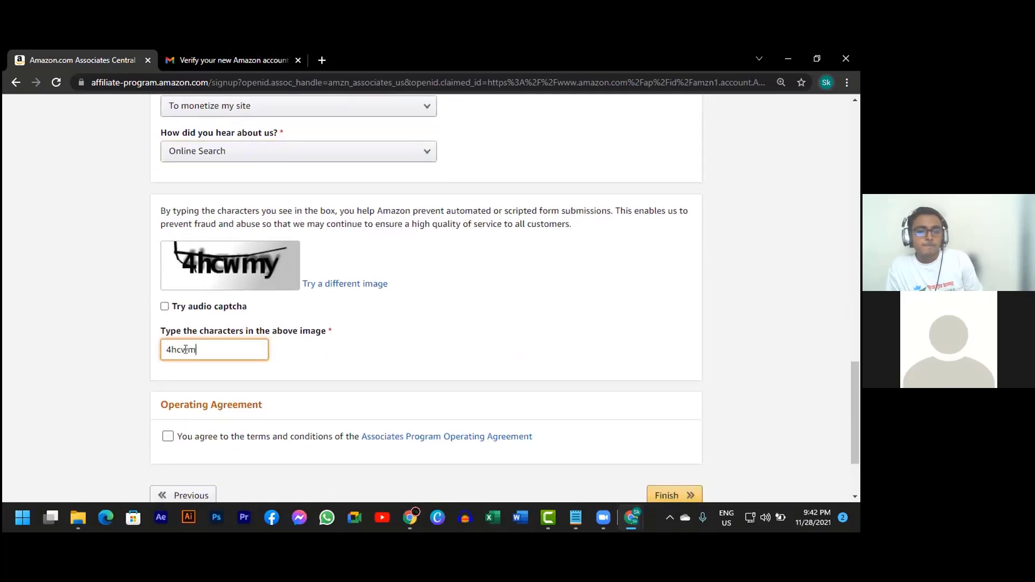
pyautogui.click(337, 358)
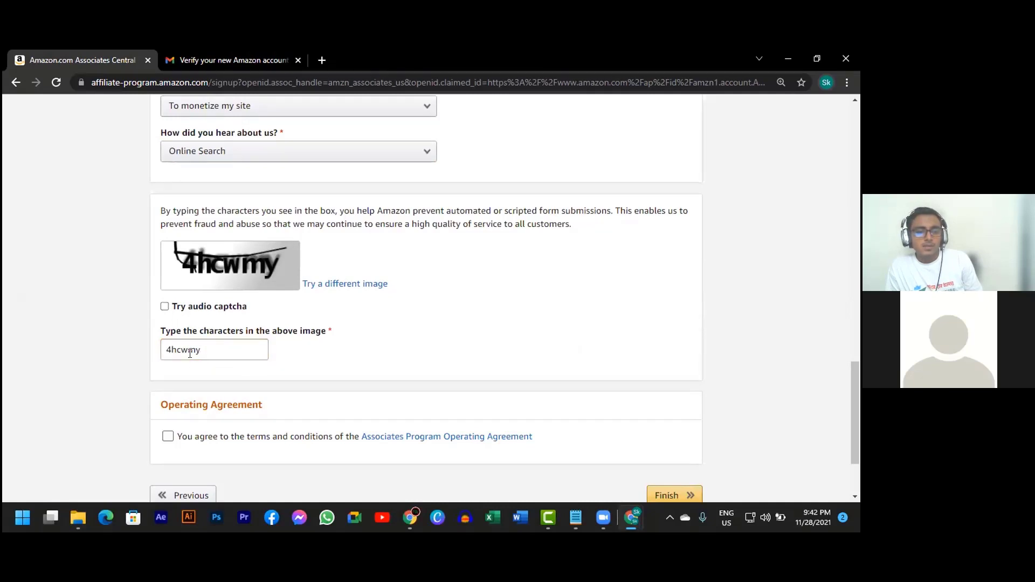
pyautogui.scroll(-1, 227, 367)
pyautogui.click(250, 370)
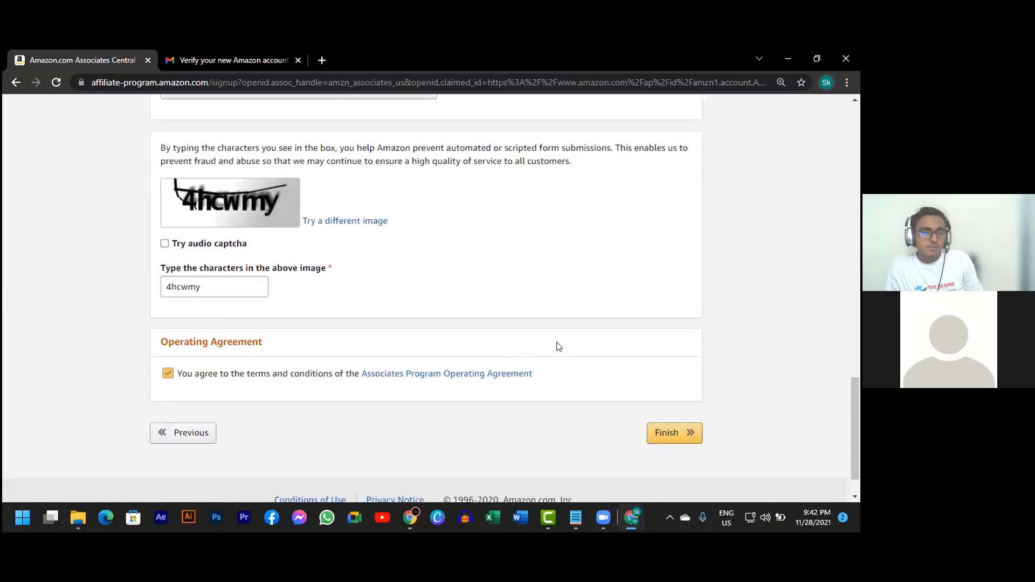
pyautogui.click(669, 435)
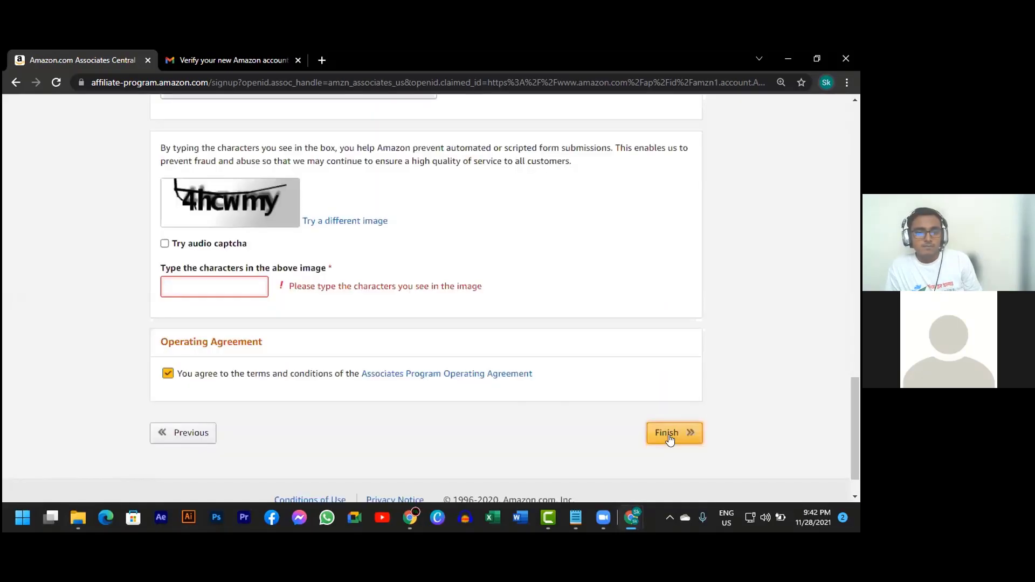
# Enter the characters from the new captcha image and submit the form again
pyautogui.click(208, 281)
pyautogui.write('86')
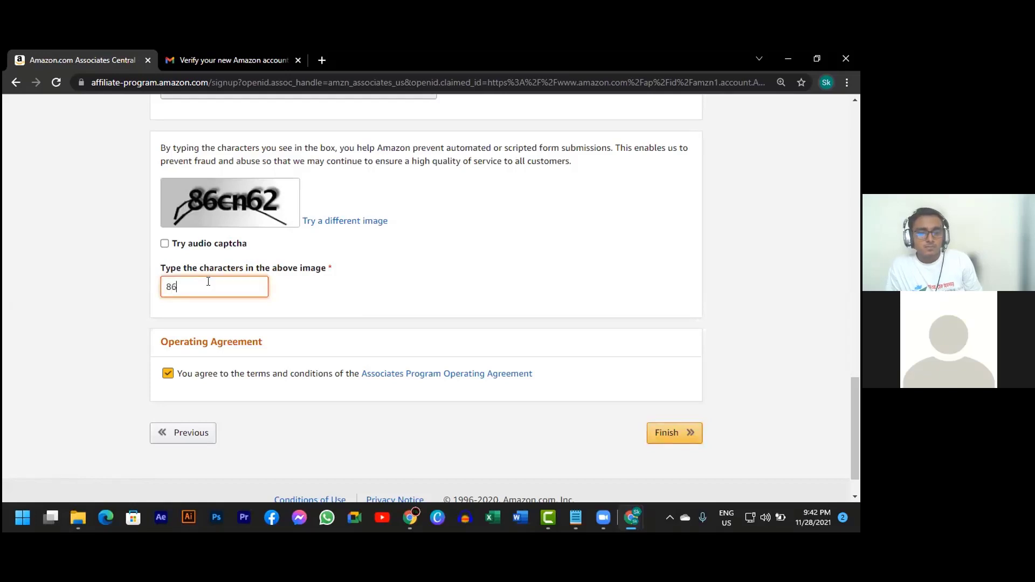
pyautogui.write('cn62')
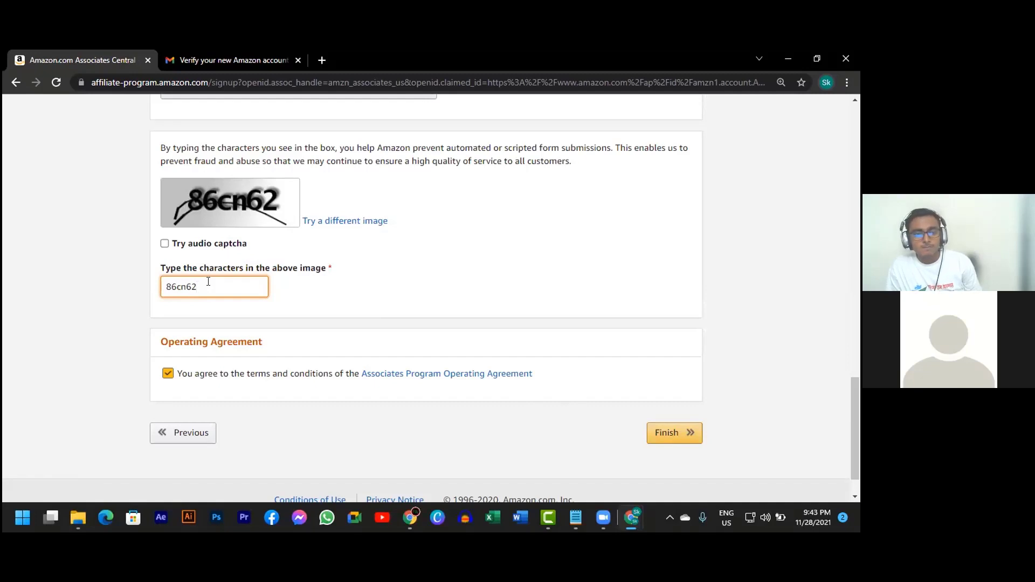
pyautogui.click(655, 432)
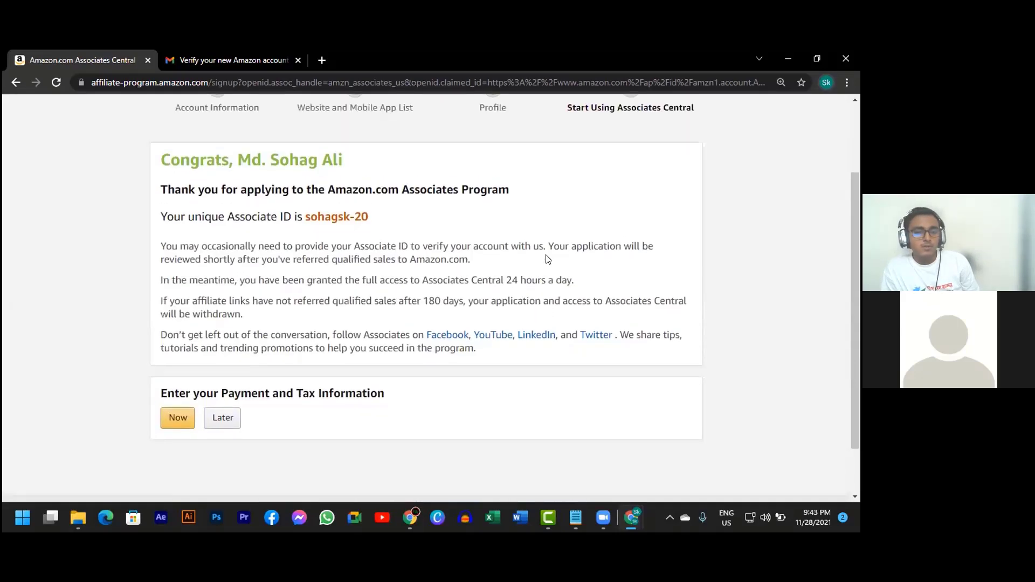
pyautogui.scroll(2, 528, 269)
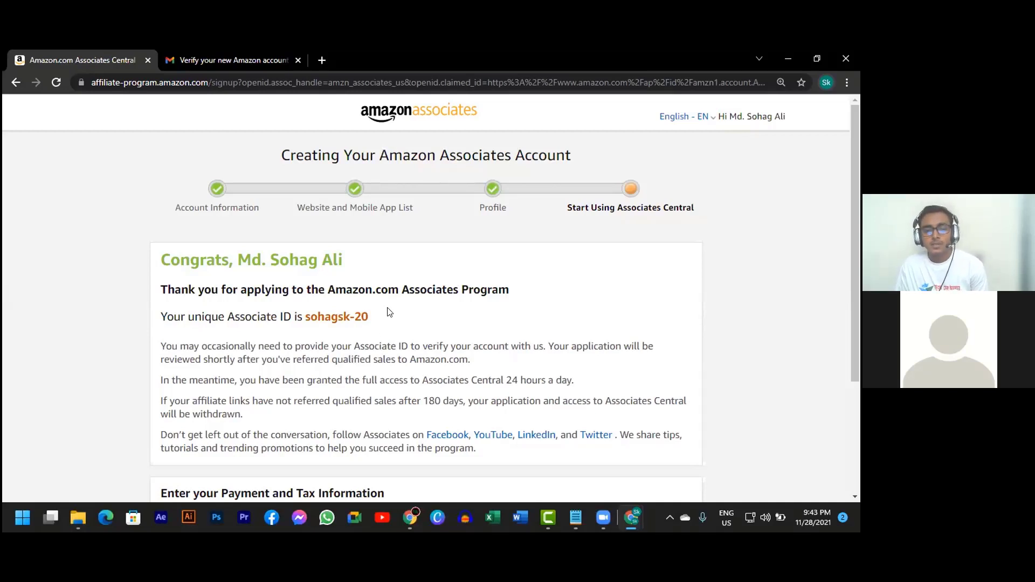
pyautogui.scroll(-1, 388, 313)
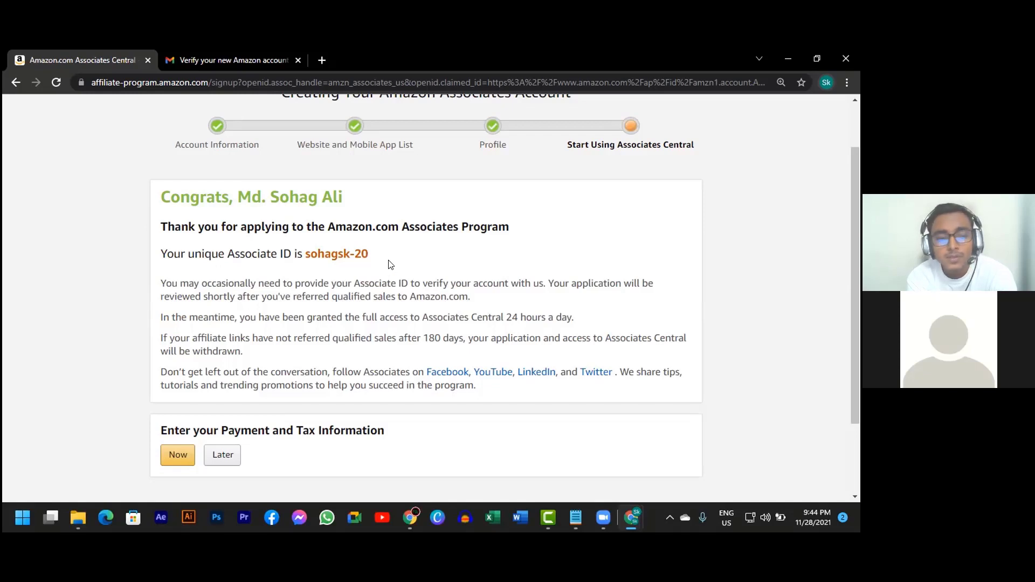
pyautogui.scroll(-2, 388, 305)
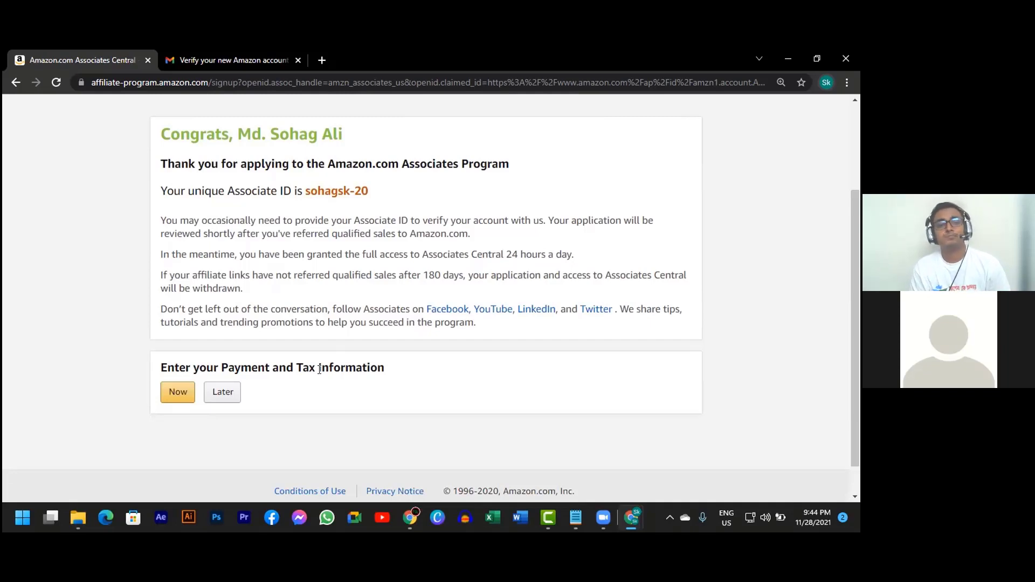
# Return to the Gmail tab with Amazon's verification email, then start a new browser tab
pyautogui.click(215, 60)
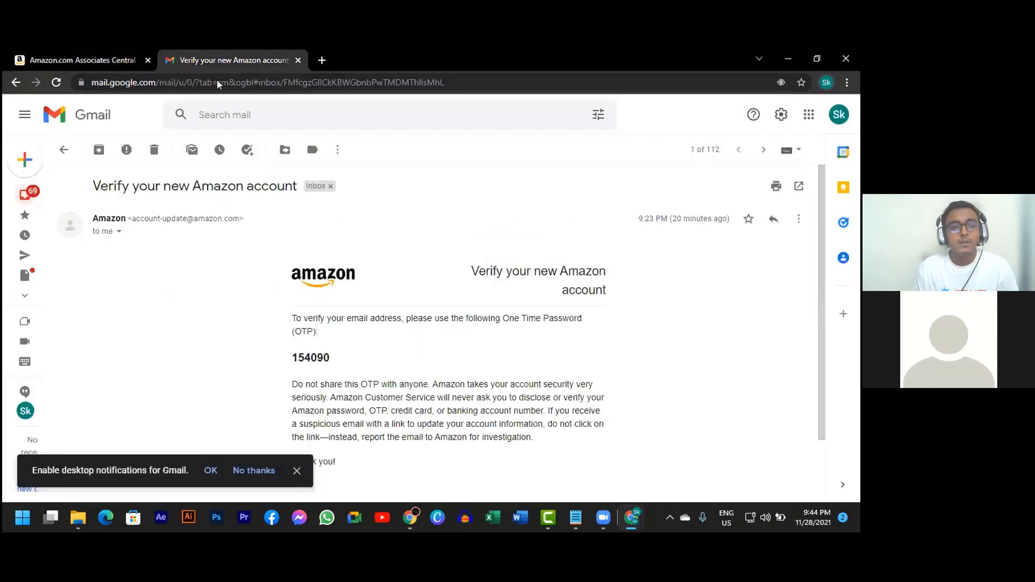
pyautogui.click(321, 59)
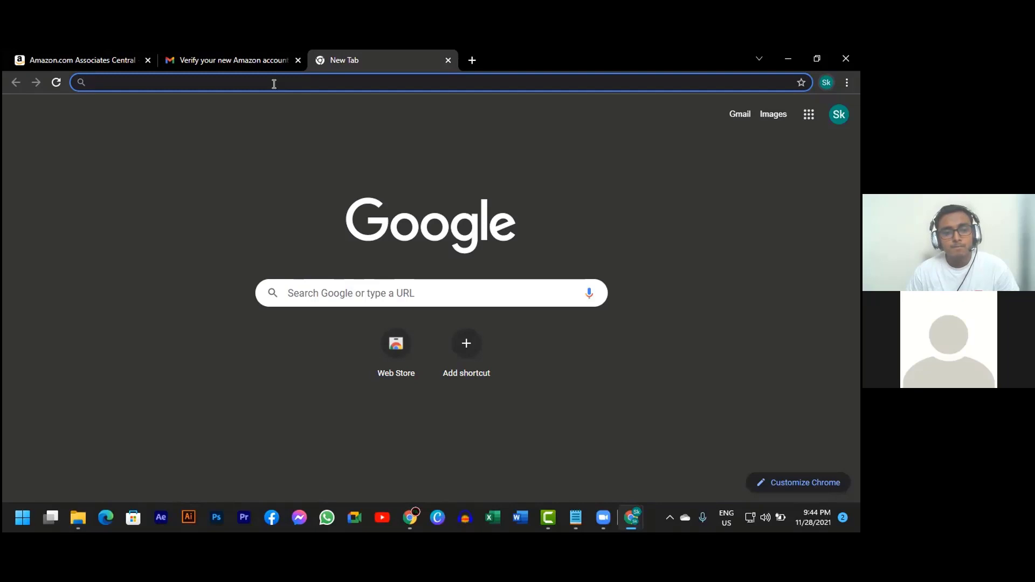
# Search Google for "payoneer" via the suggestion and scroll to Payoneer's official site result
pyautogui.write('pay')
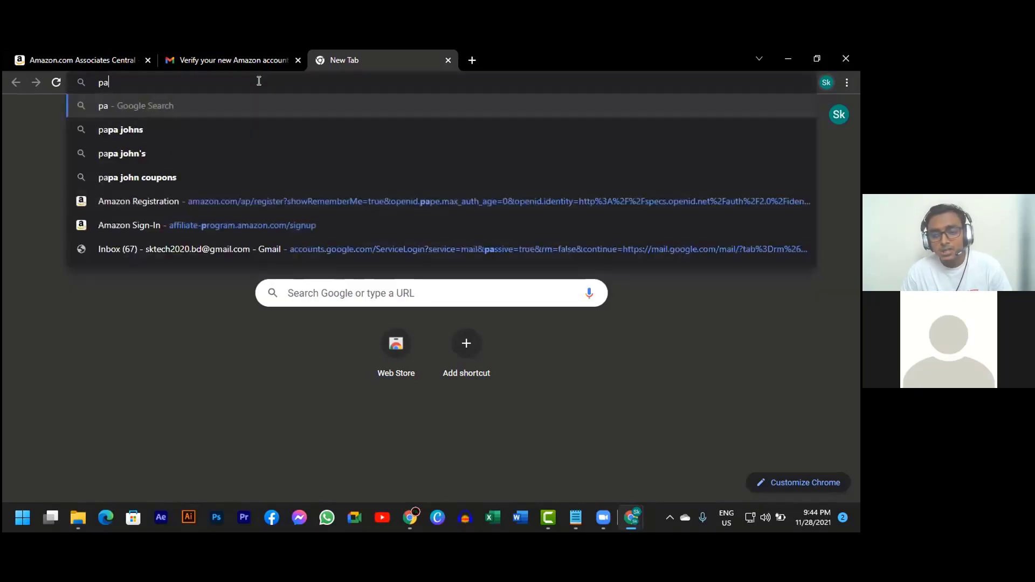
pyautogui.press('Down')
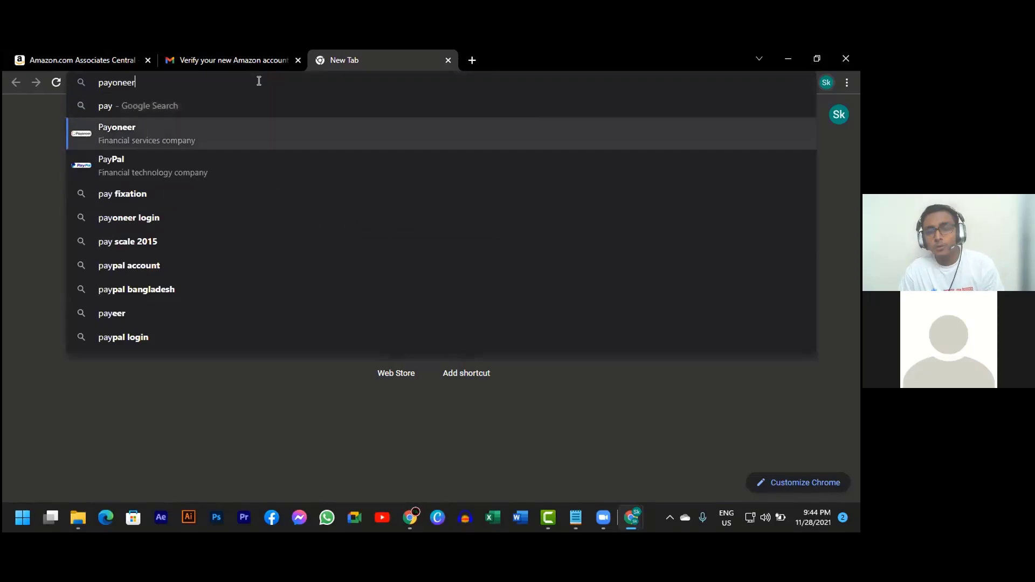
pyautogui.press('Return')
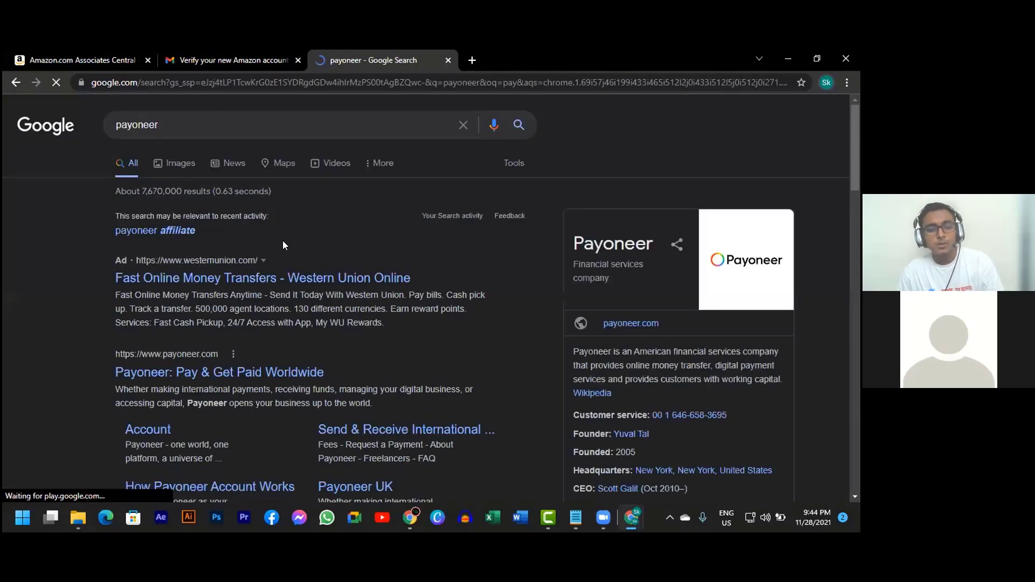
pyautogui.scroll(-1, 302, 324)
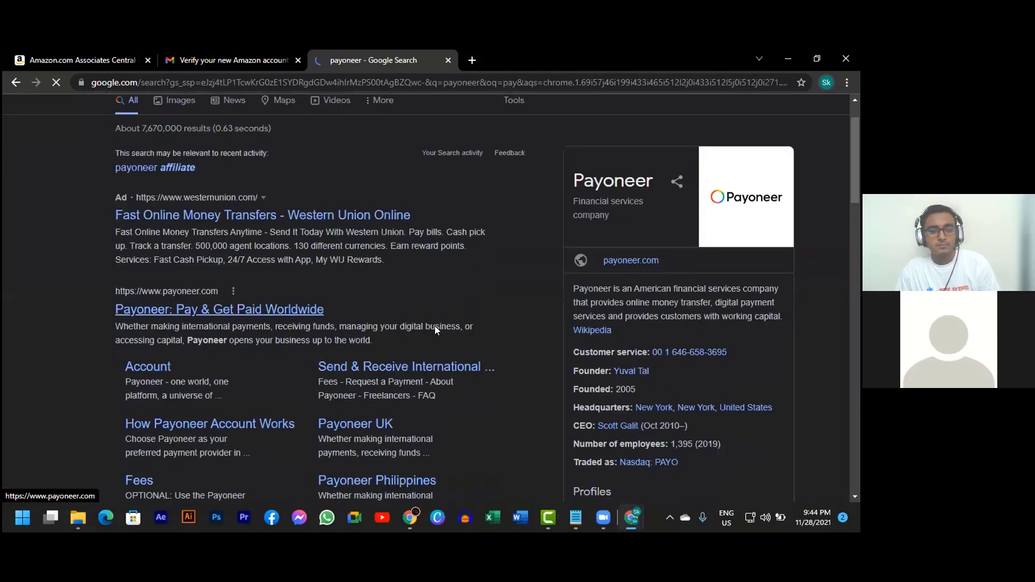
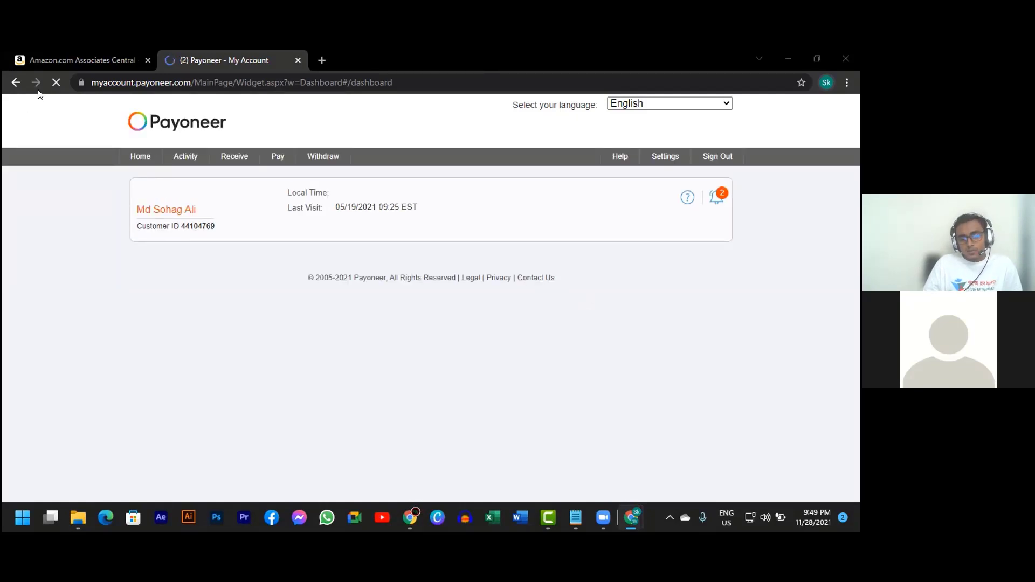
# Start entering payment and tax information now and sign in again with the account password
pyautogui.hotkey('ctrl', 'shift', 'Tab')
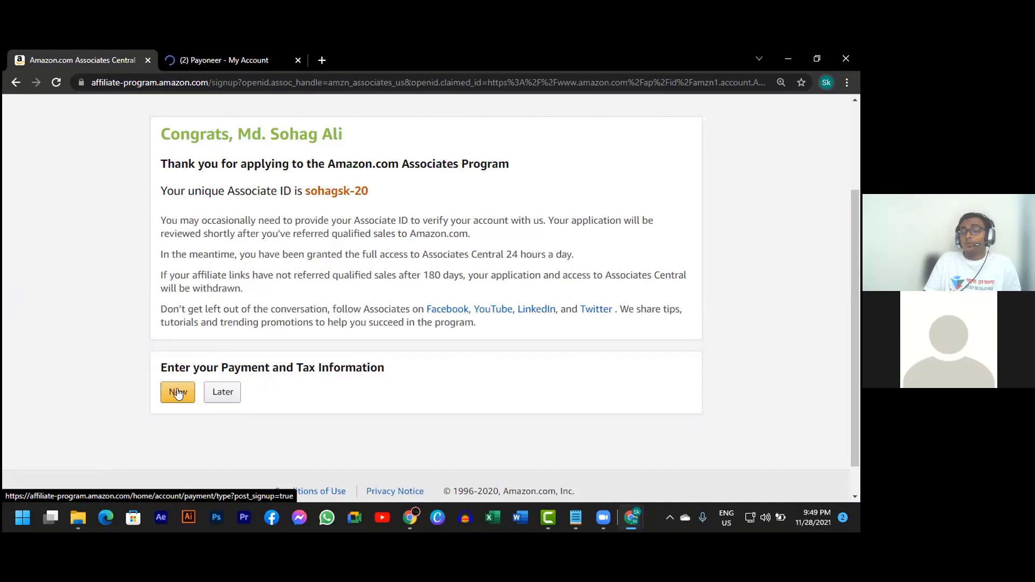
pyautogui.click(178, 393)
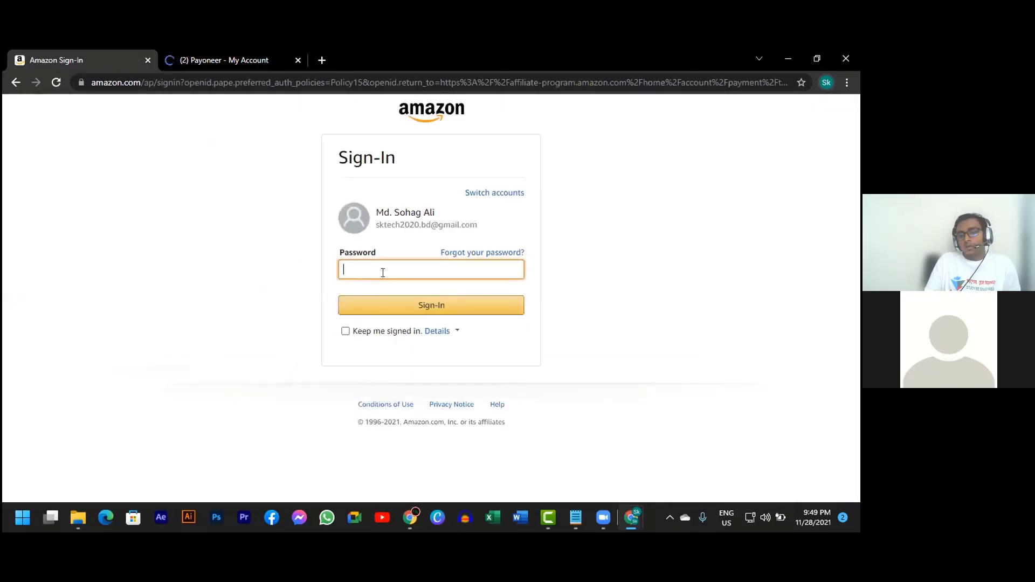
pyautogui.write('s••••••••')
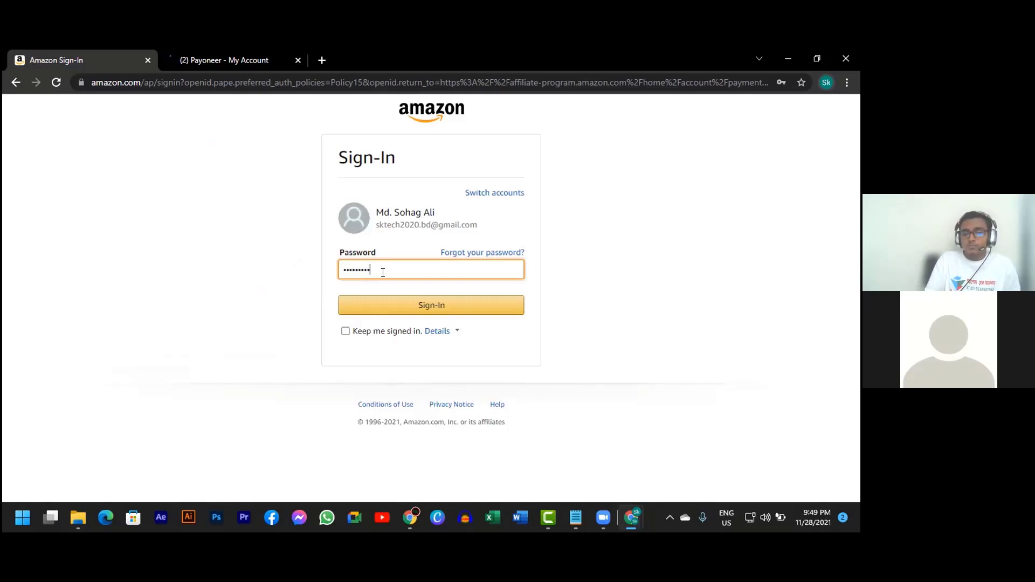
pyautogui.click(440, 302)
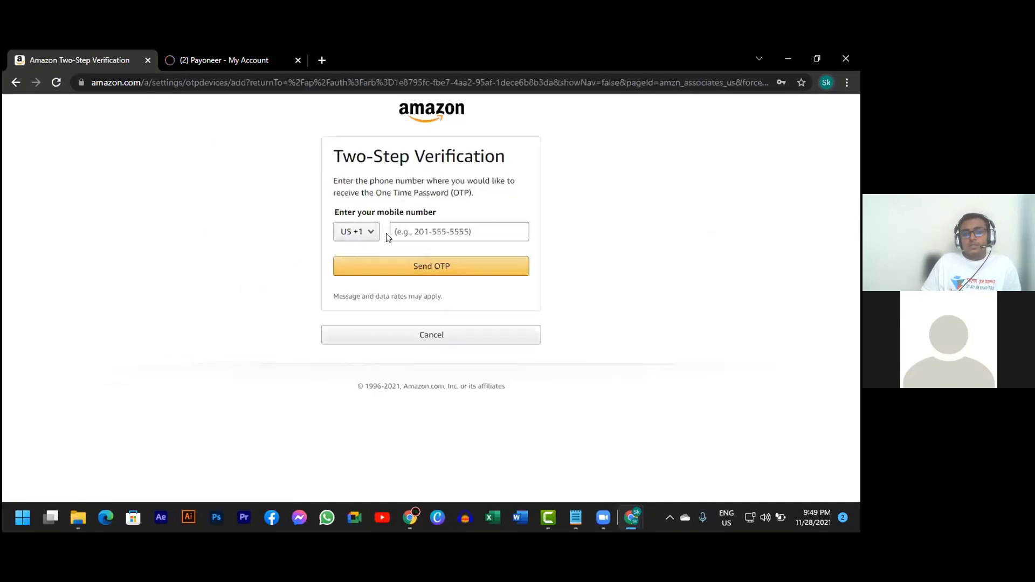
# Verify sign-in with the suggested BD +880 mobile number and the OTP sent to it
pyautogui.click(372, 232)
pyautogui.scroll(20, 531, 328)
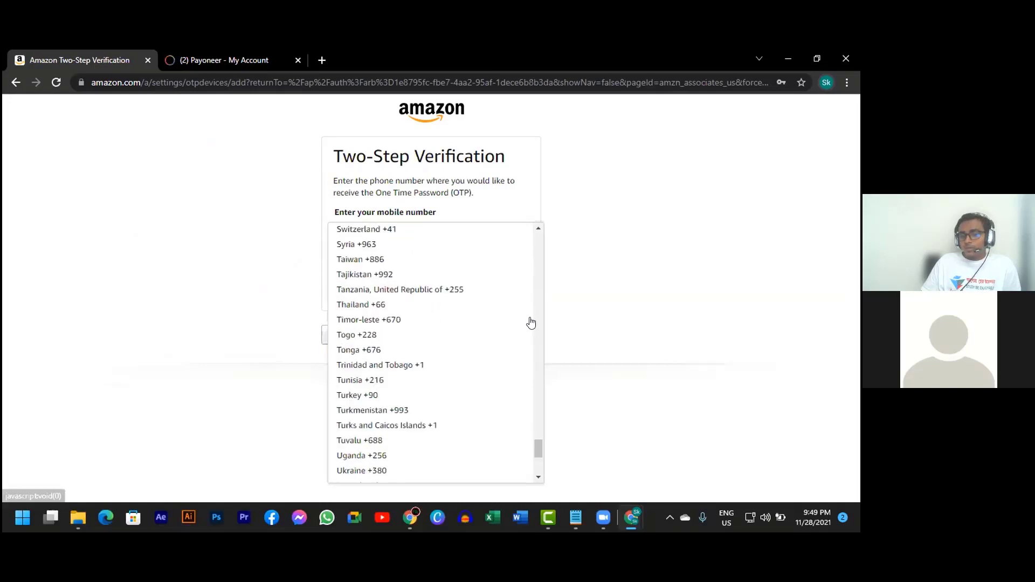
pyautogui.scroll(20, 437, 310)
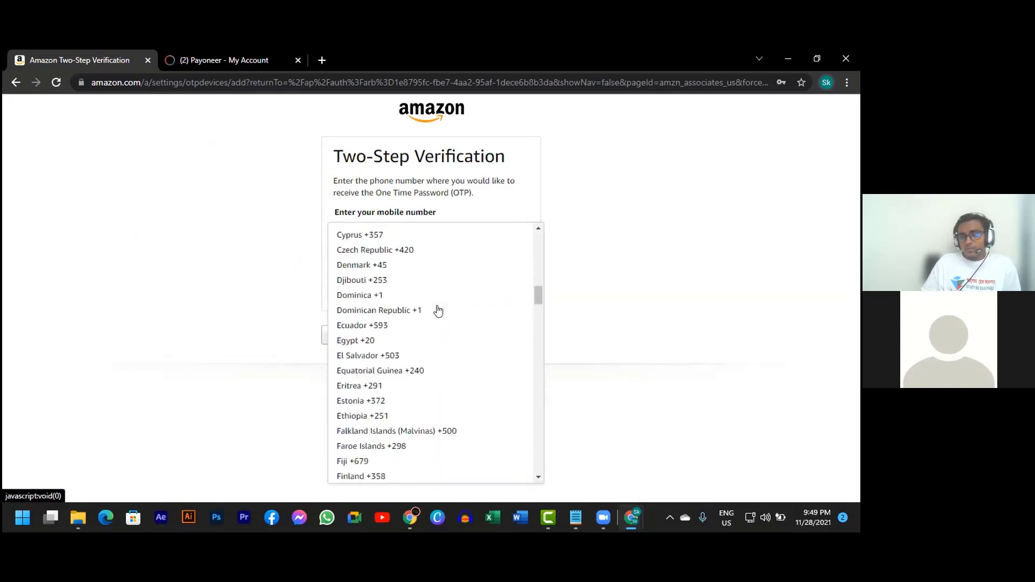
pyautogui.click(399, 226)
pyautogui.click(413, 232)
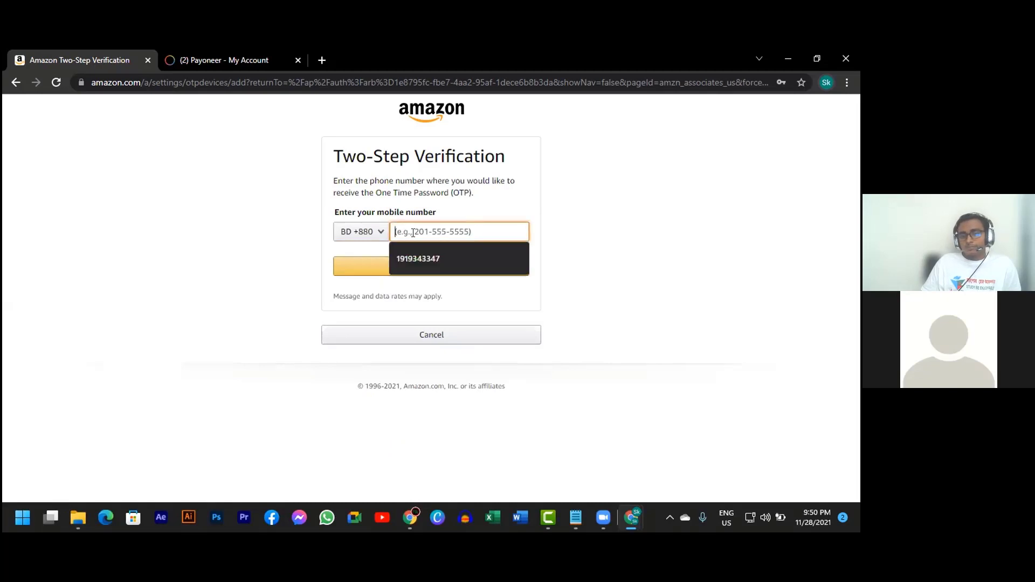
pyautogui.click(419, 252)
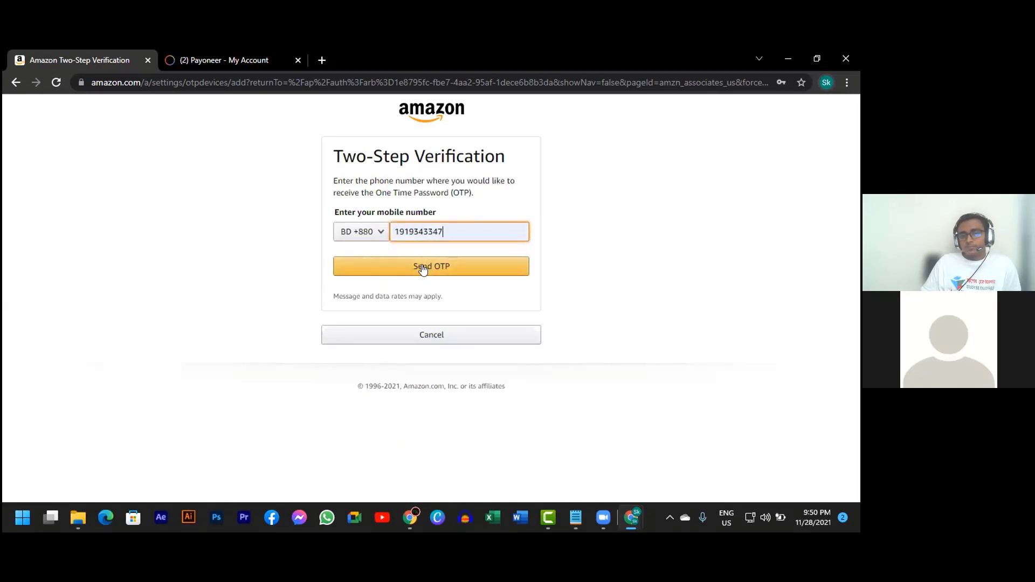
pyautogui.click(422, 268)
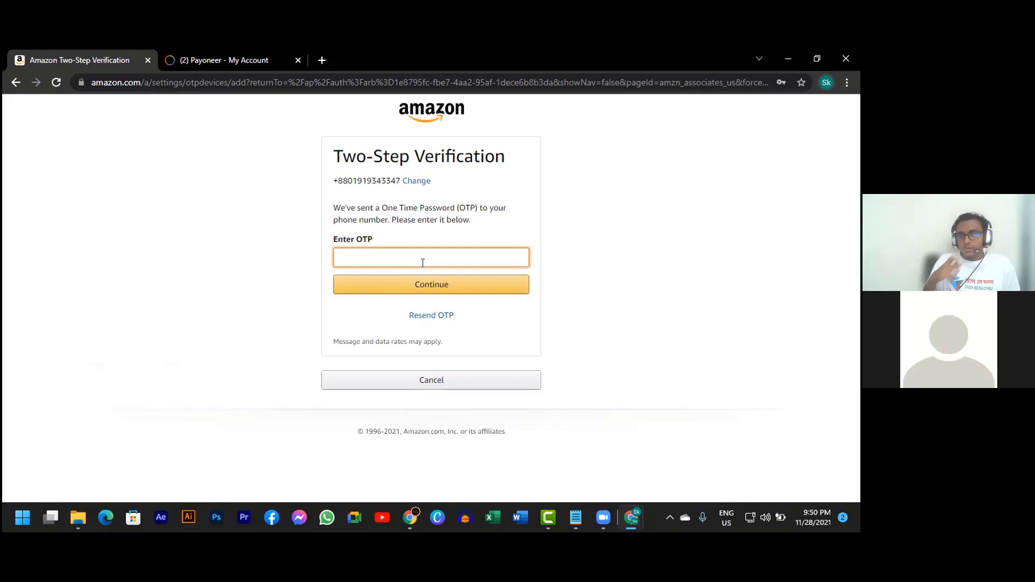
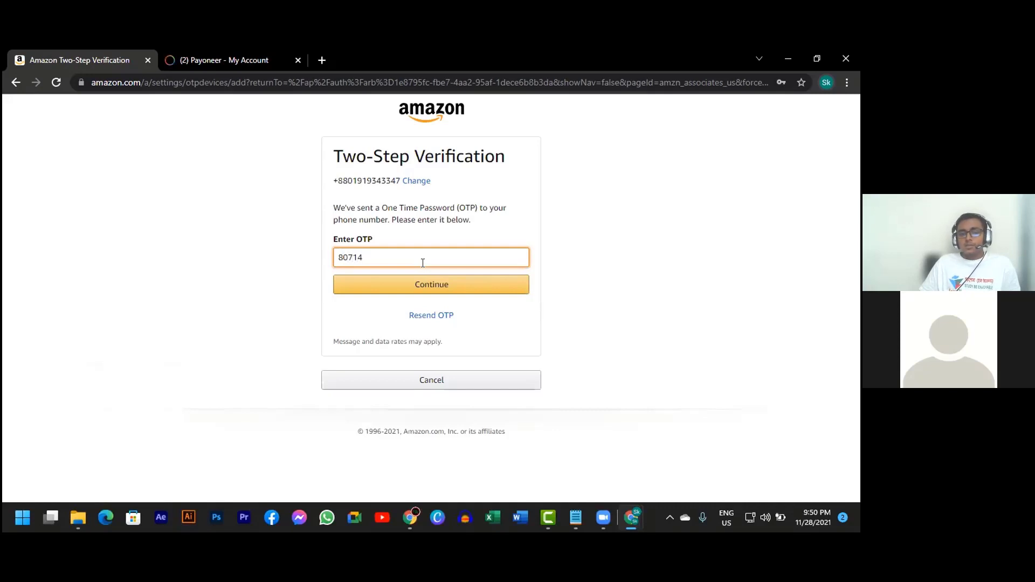
pyautogui.click(428, 278)
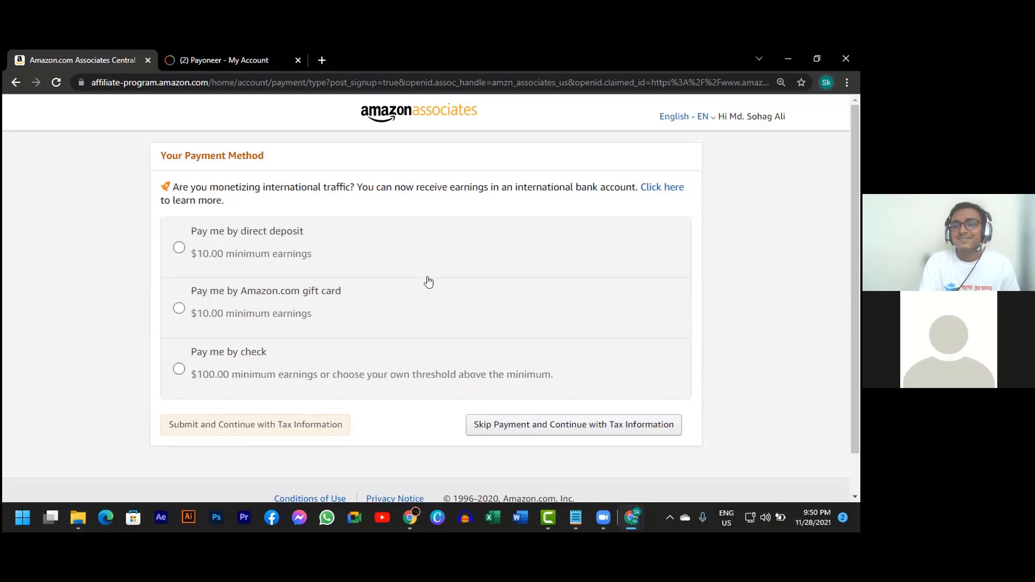
# Choose Pay me by direct deposit and browse the Bank Location list without choosing
pyautogui.click(342, 241)
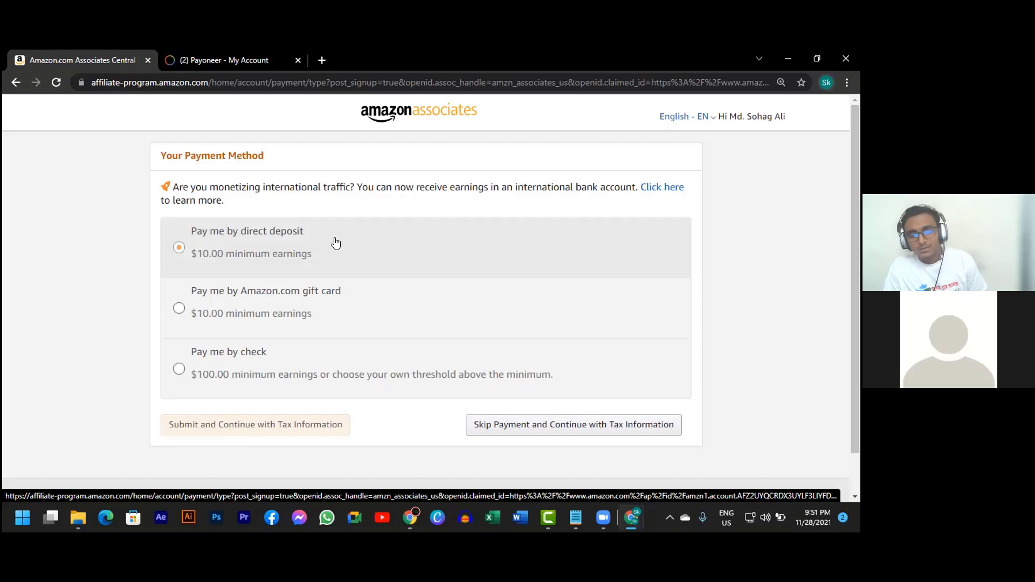
pyautogui.click(180, 249)
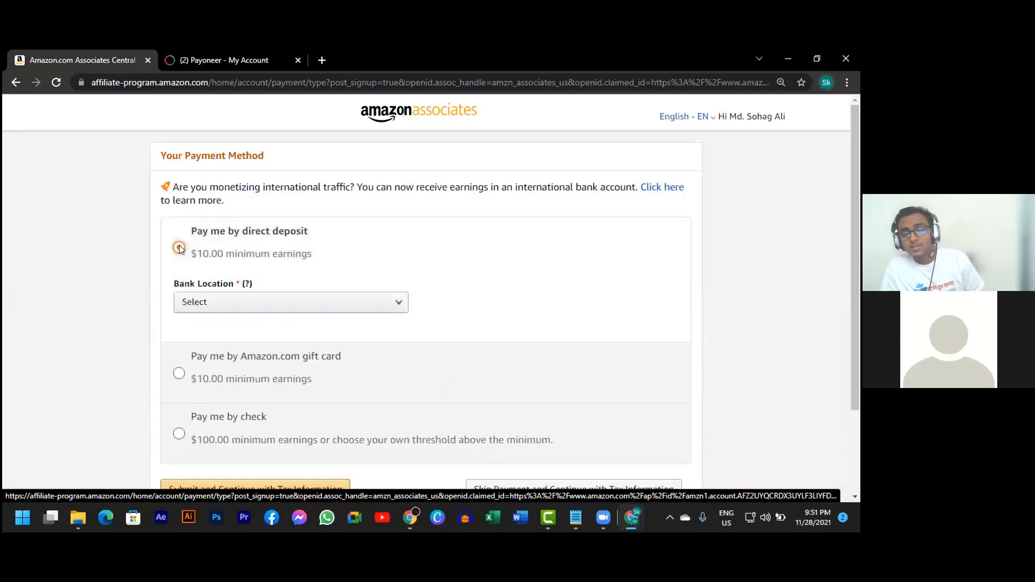
pyautogui.click(228, 302)
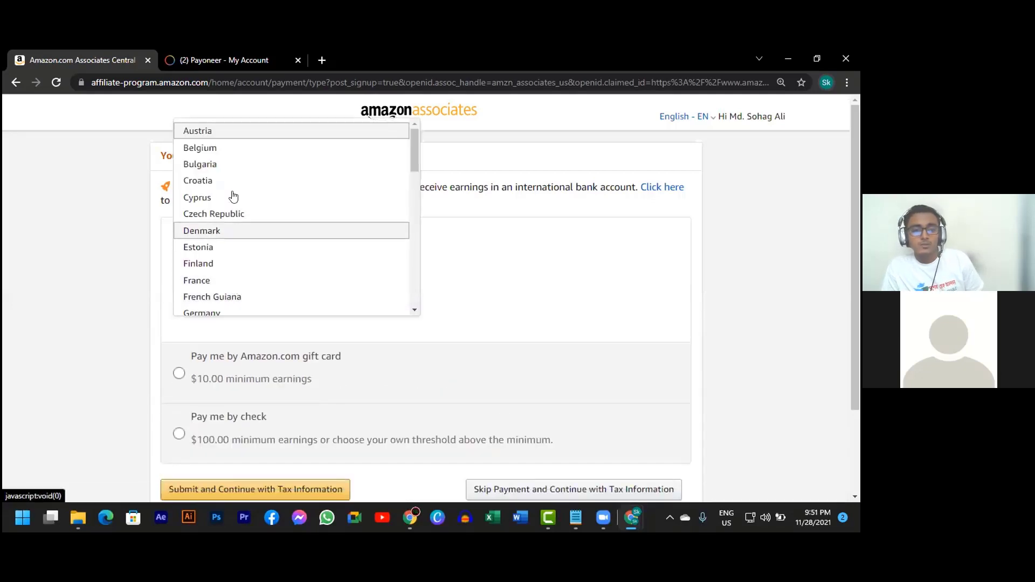
pyautogui.scroll(-15, 233, 195)
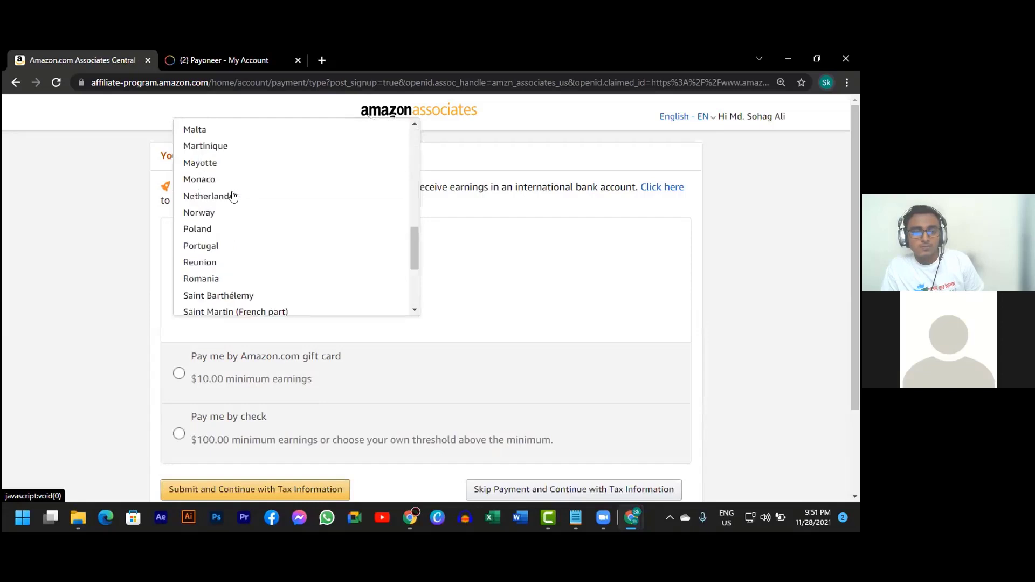
pyautogui.press('Escape')
pyautogui.scroll(-1, 415, 295)
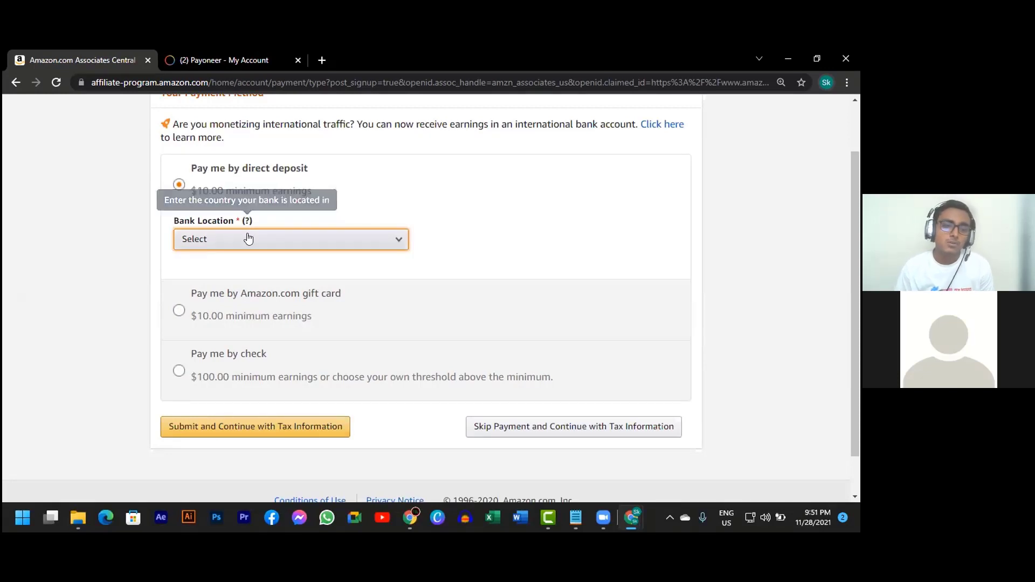
# Look through the bank locations again, close the list, and go to the Payoneer dashboard
pyautogui.click(248, 239)
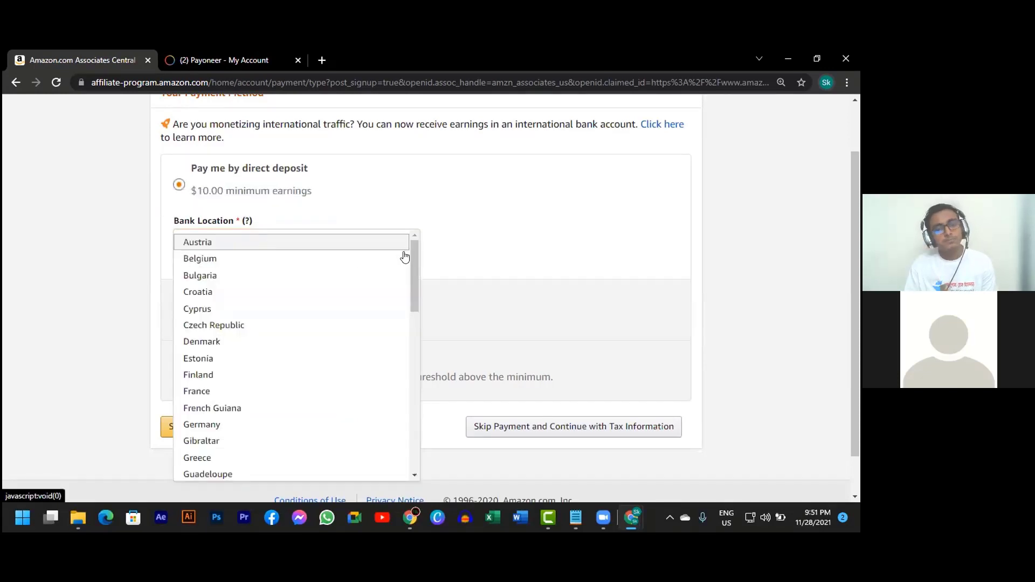
pyautogui.moveTo(410, 260); pyautogui.dragTo(415, 434)
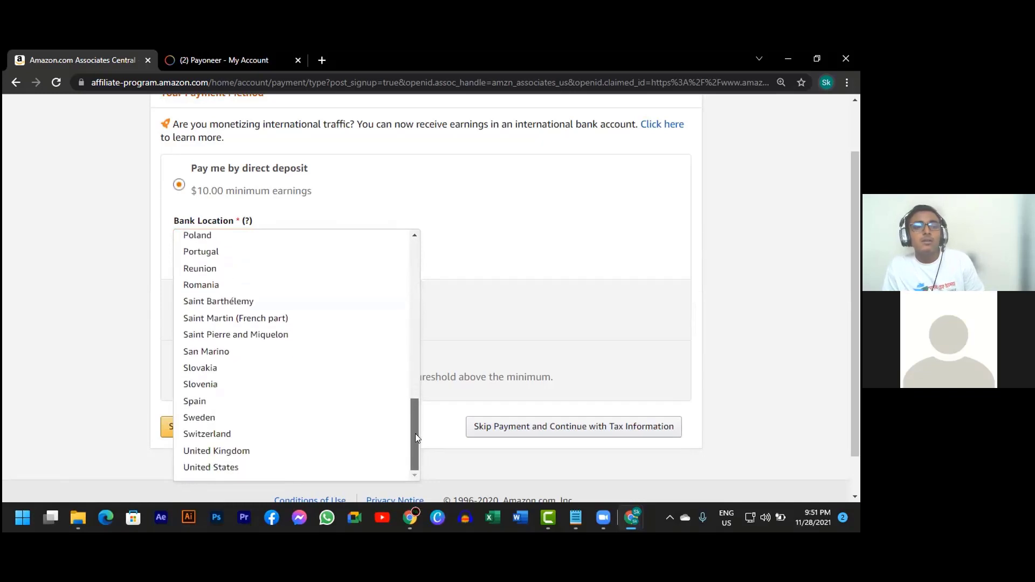
pyautogui.scroll(-1, 342, 262)
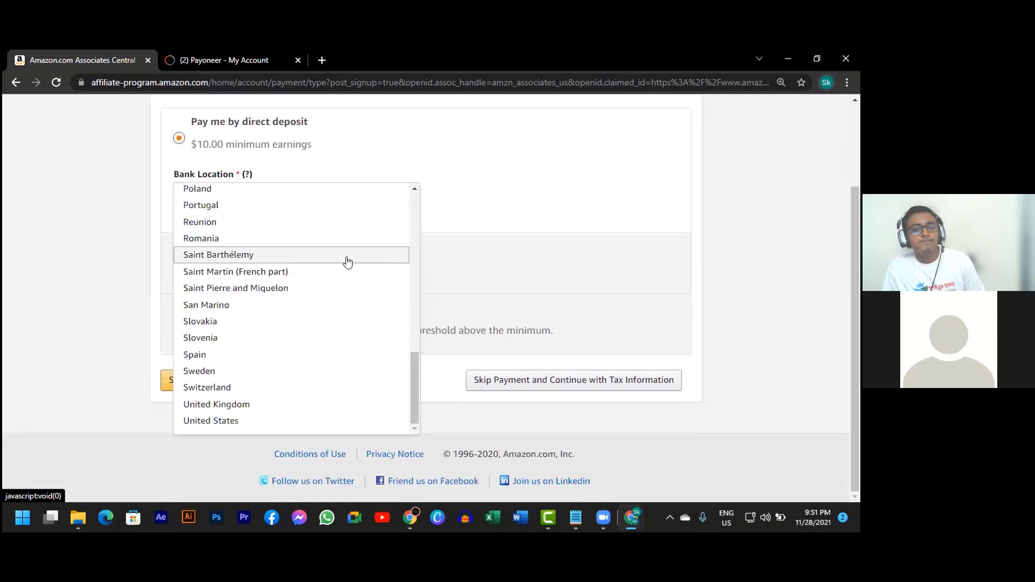
pyautogui.click(450, 225)
pyautogui.click(246, 54)
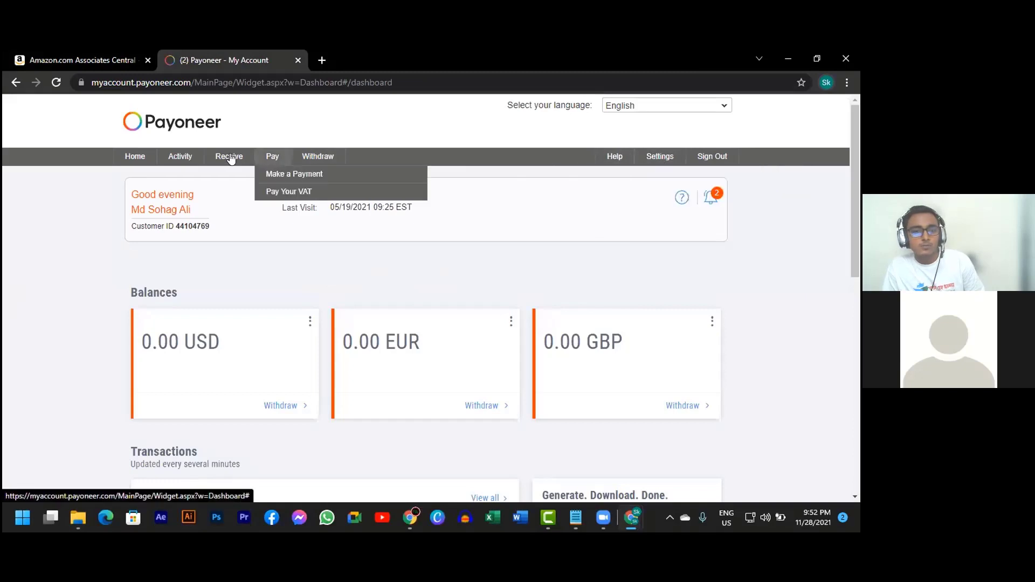
# View the USA USD receiving account's bank details in Payoneer, then return to the Amazon payment form
pyautogui.moveTo(231, 159)
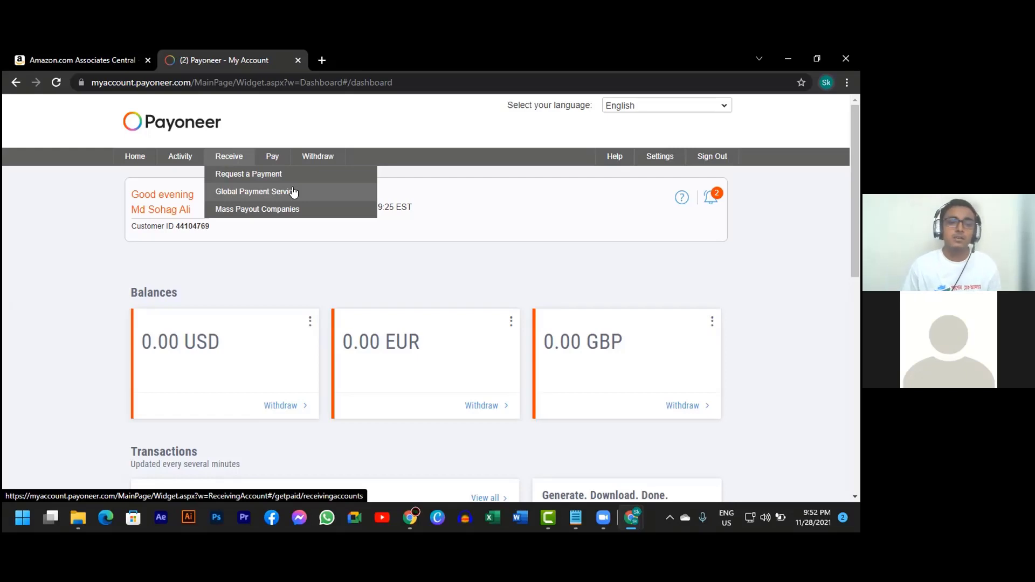
pyautogui.click(294, 192)
pyautogui.click(293, 192)
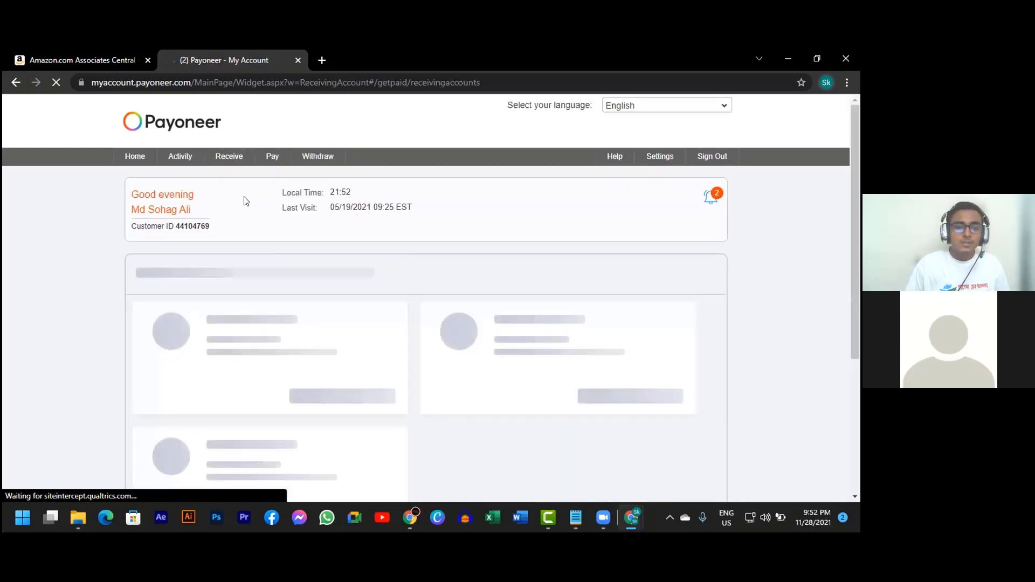
pyautogui.scroll(-1, 246, 201)
pyautogui.scroll(-3, 245, 201)
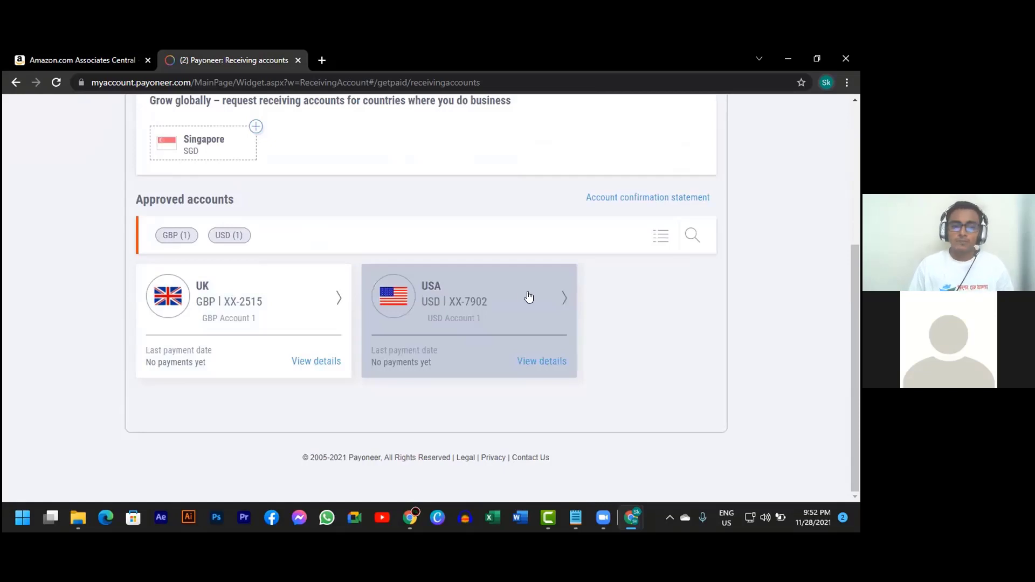
pyautogui.click(541, 364)
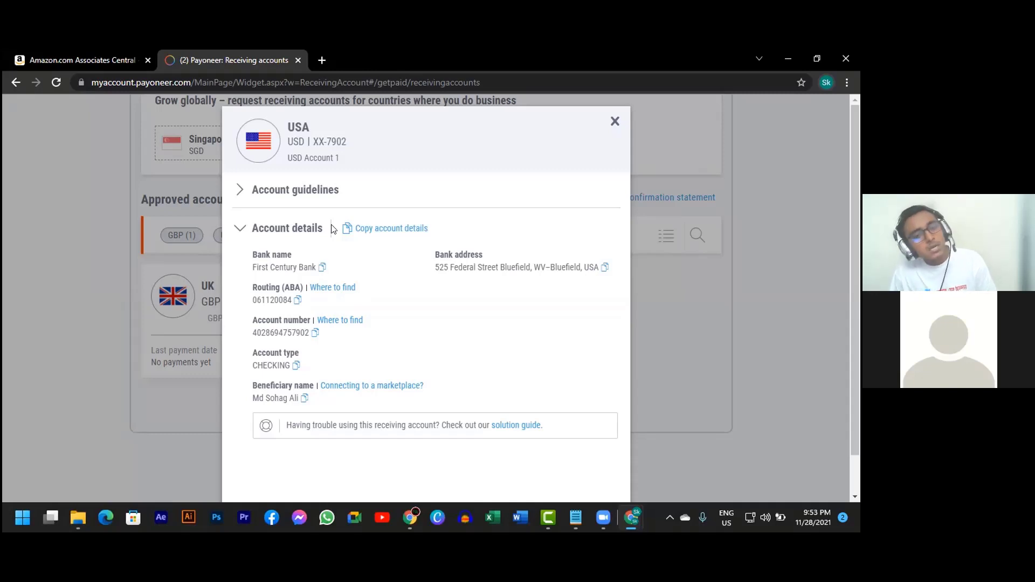
pyautogui.click(82, 59)
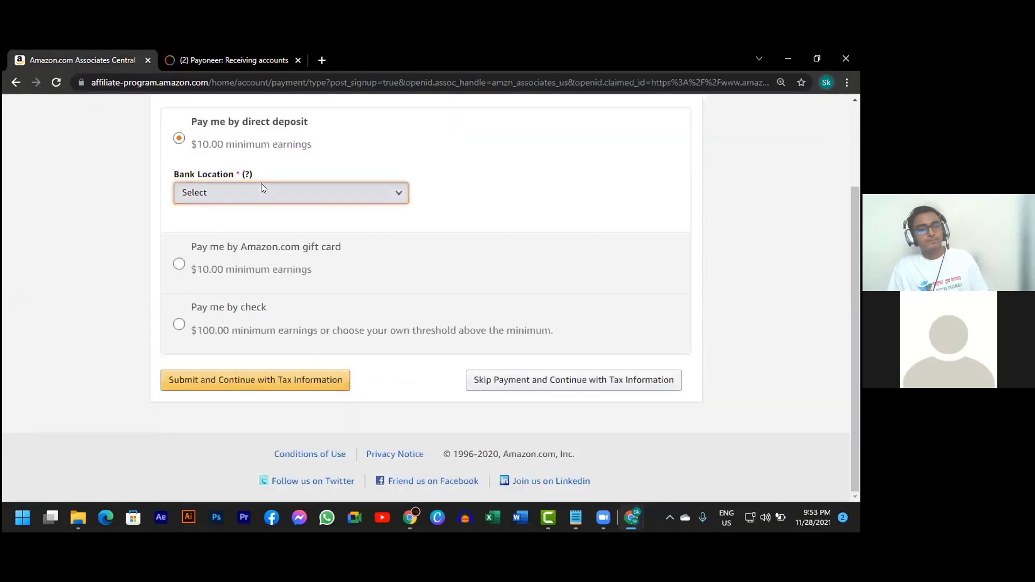
# Set Bank Location to United States and paste Payoneer's beneficiary name as the account holder
pyautogui.click(261, 190)
pyautogui.scroll(-2, 262, 282)
pyautogui.scroll(-8, 262, 282)
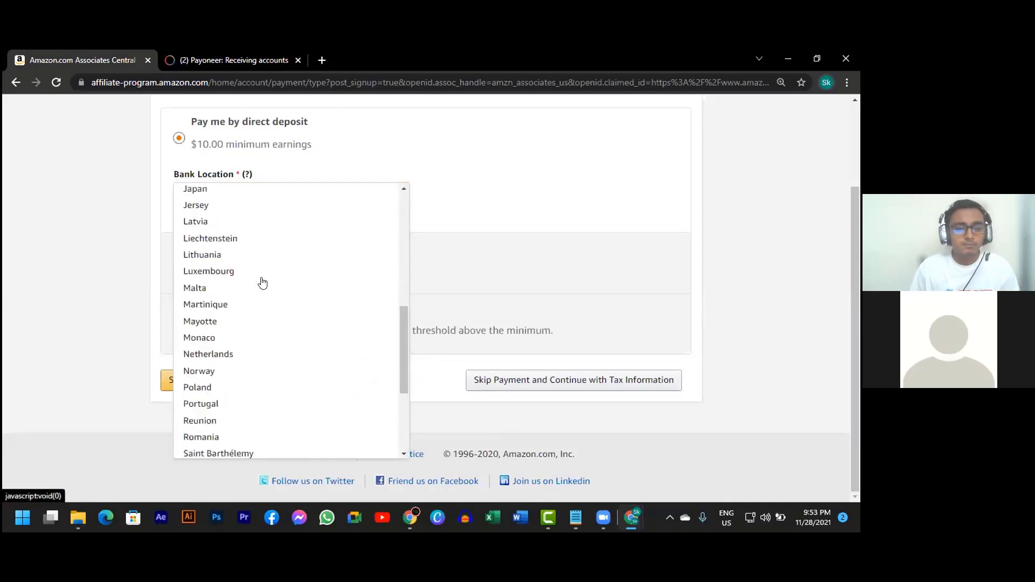
pyautogui.click(233, 445)
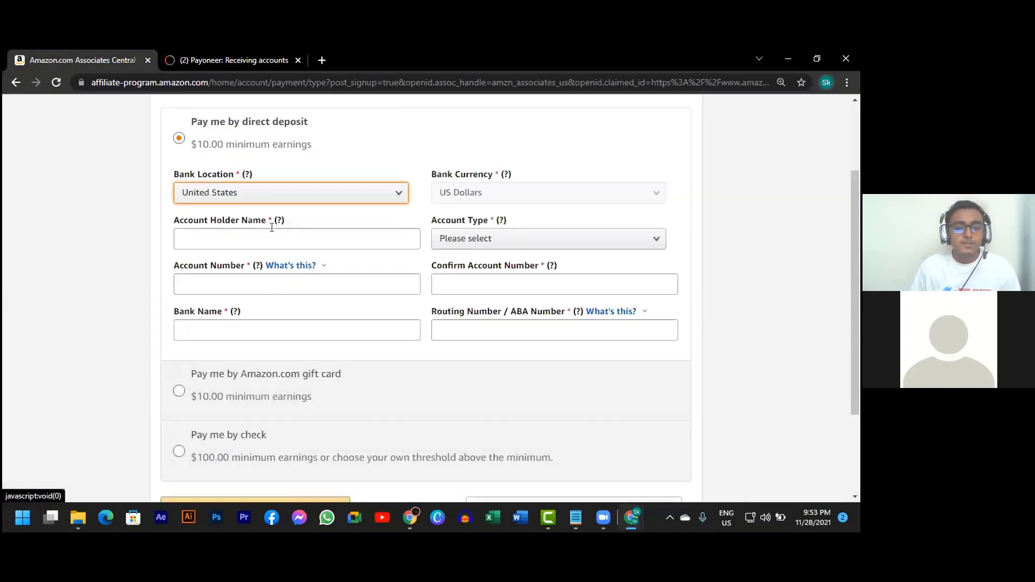
pyautogui.click(270, 235)
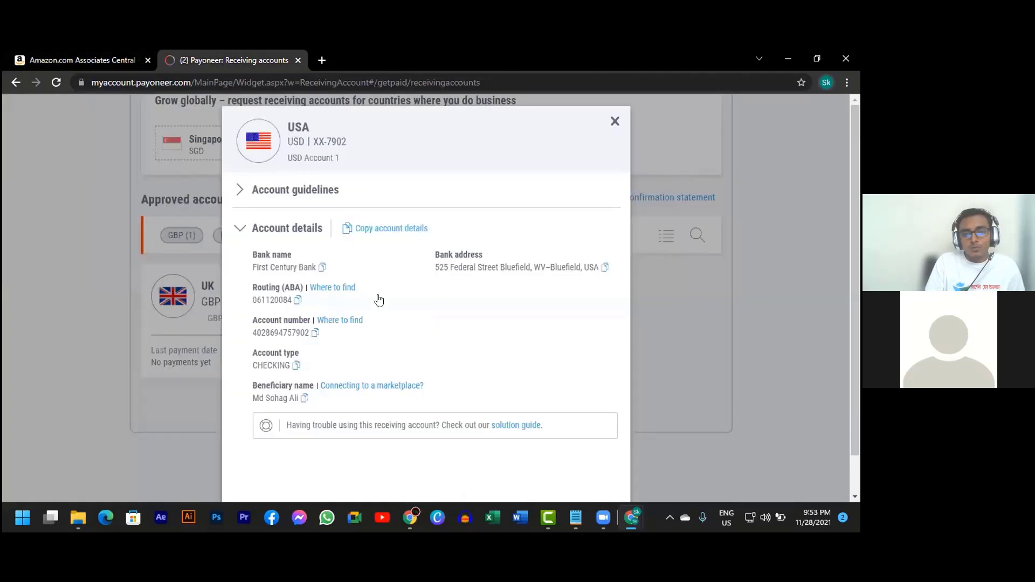
pyautogui.click(223, 61)
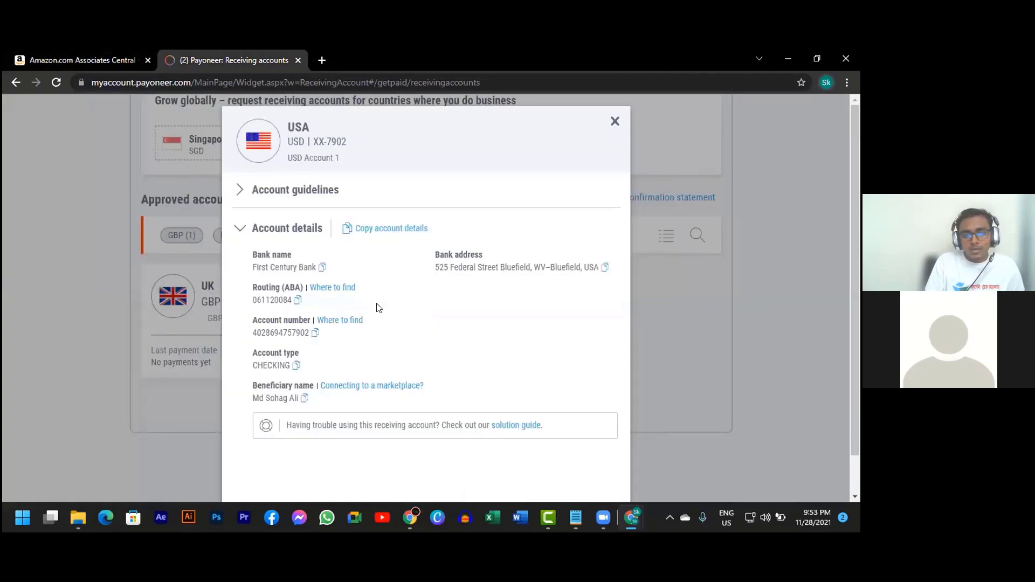
pyautogui.click(303, 398)
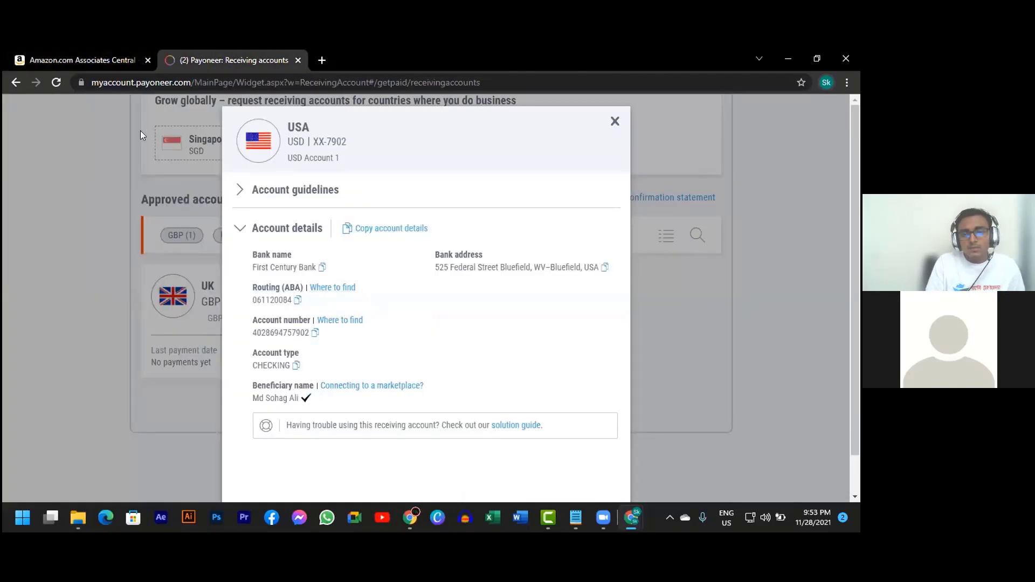
pyautogui.click(76, 61)
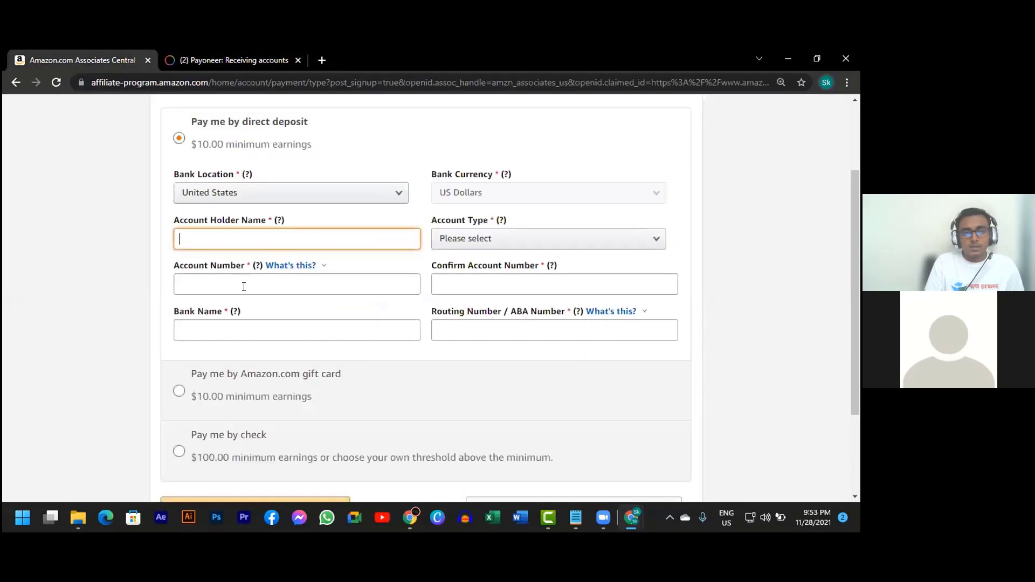
pyautogui.hotkey('ctrl', 'v')
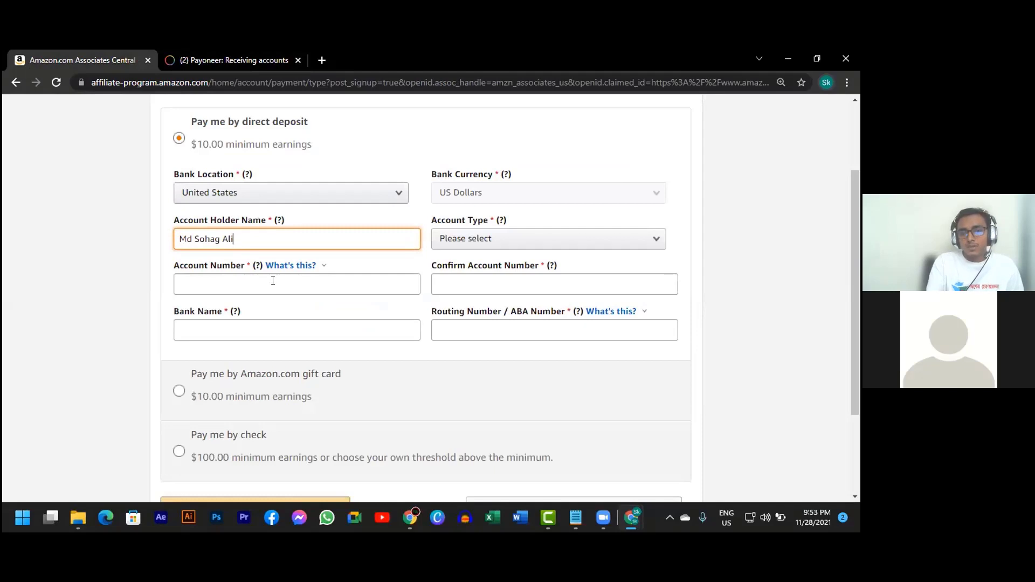
# Set the account type to Checking, matching Payoneer's CHECKING account type
pyautogui.click(469, 243)
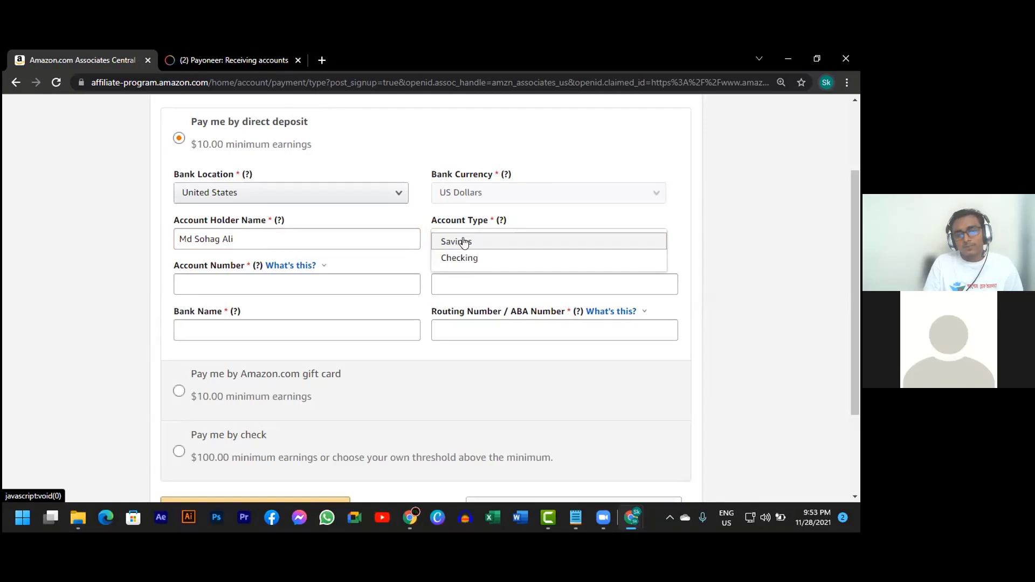
pyautogui.click(460, 257)
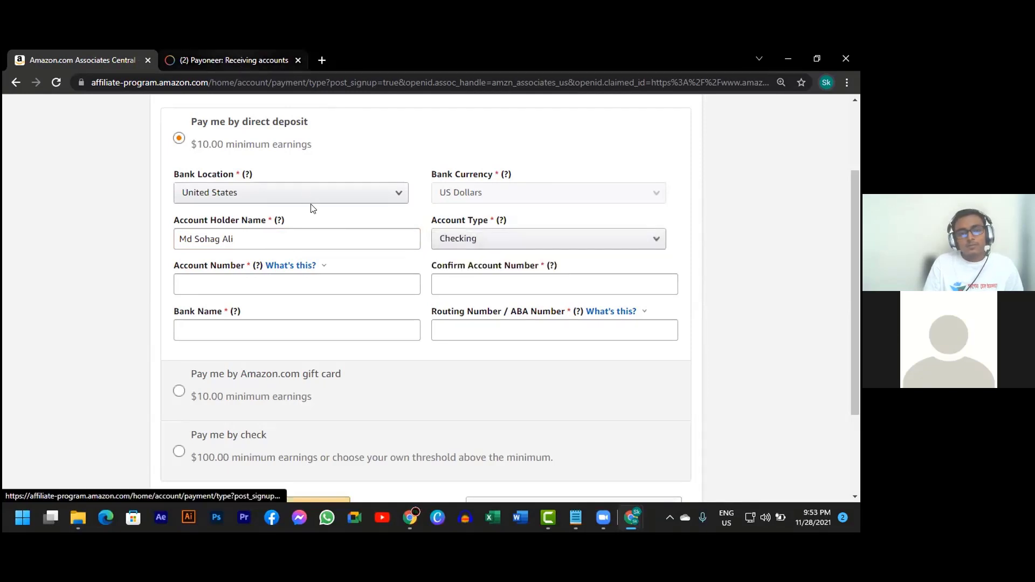
pyautogui.hotkey('ctrl', 'Tab')
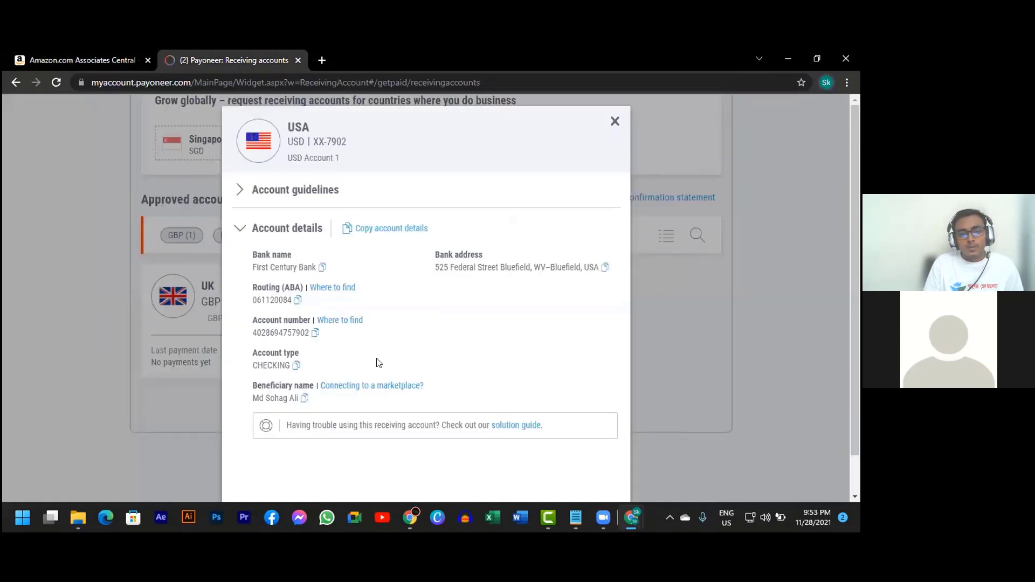
pyautogui.doubleClick(376, 363)
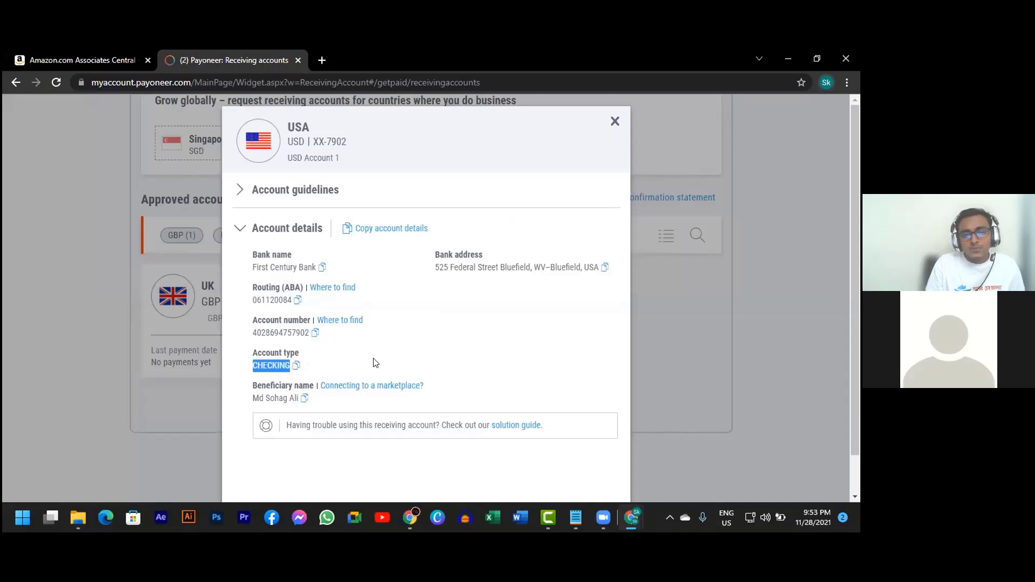
pyautogui.click(95, 59)
# Paste the Payoneer account number into both the account number and confirmation fields
pyautogui.click(234, 57)
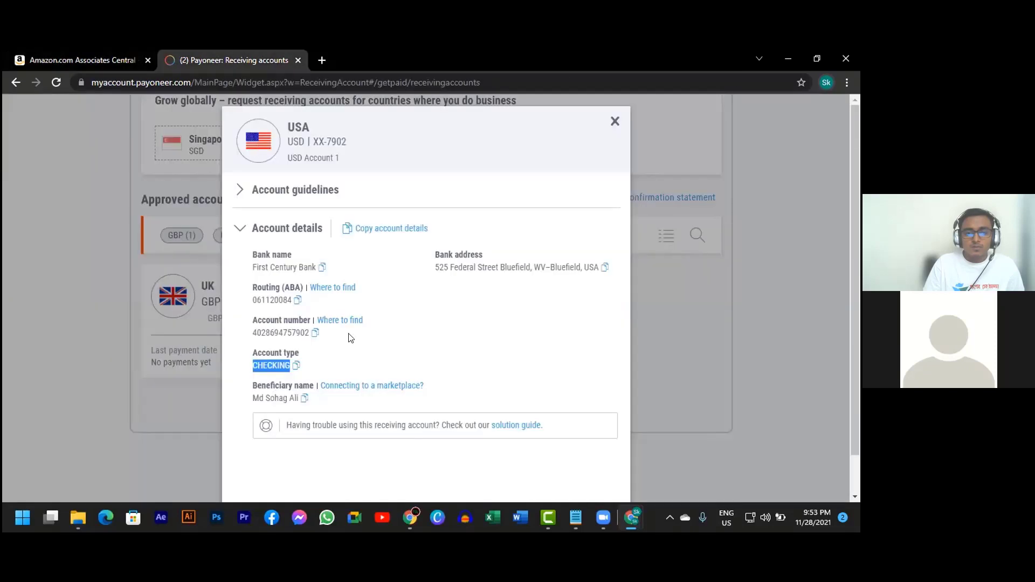
pyautogui.click(316, 332)
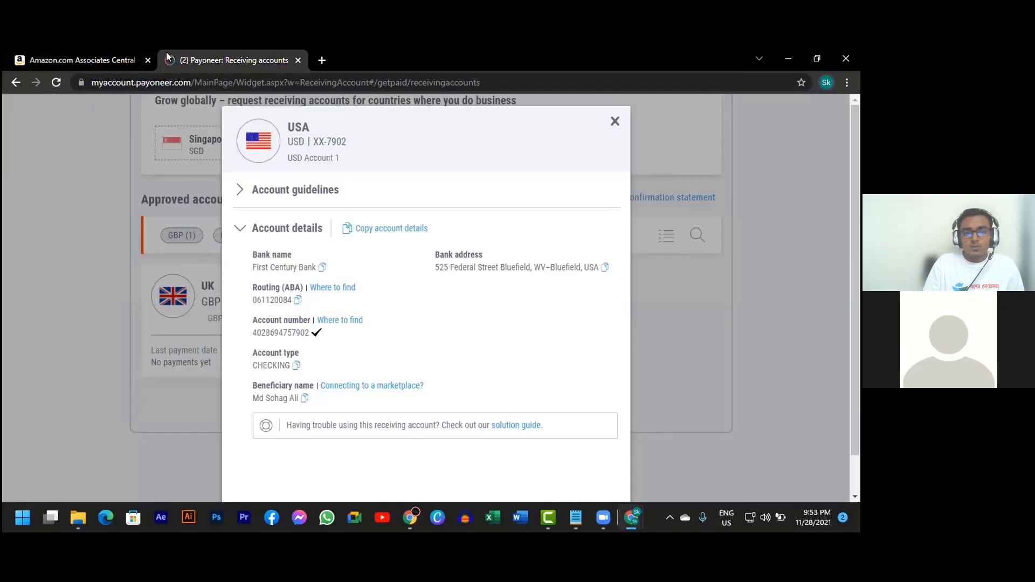
pyautogui.click(90, 57)
pyautogui.click(190, 291)
pyautogui.hotkey('ctrl', 'v')
pyautogui.click(459, 283)
pyautogui.hotkey('ctrl', 'v')
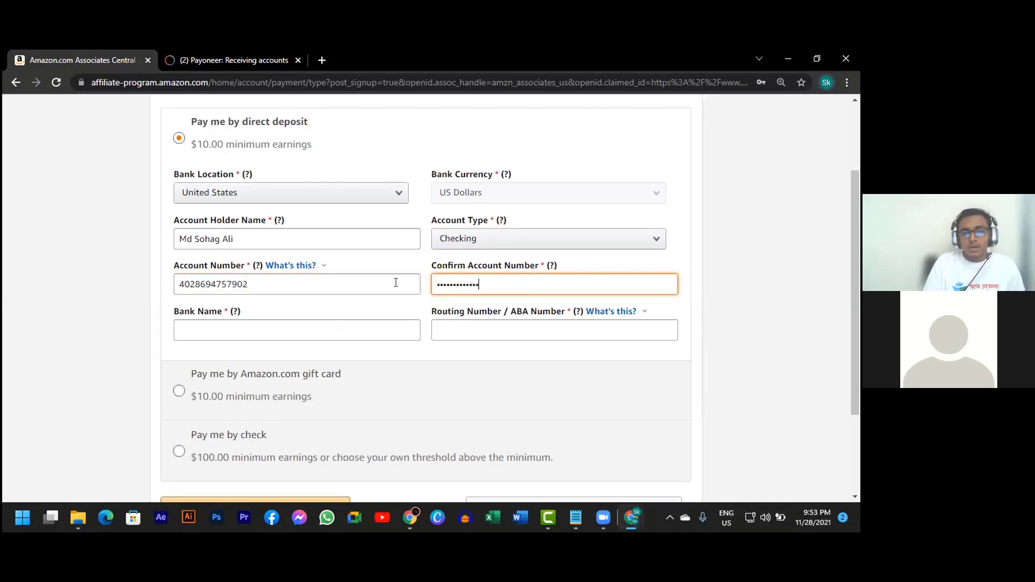
# Fill in First Century Bank as the bank name, copied from Payoneer
pyautogui.click(221, 58)
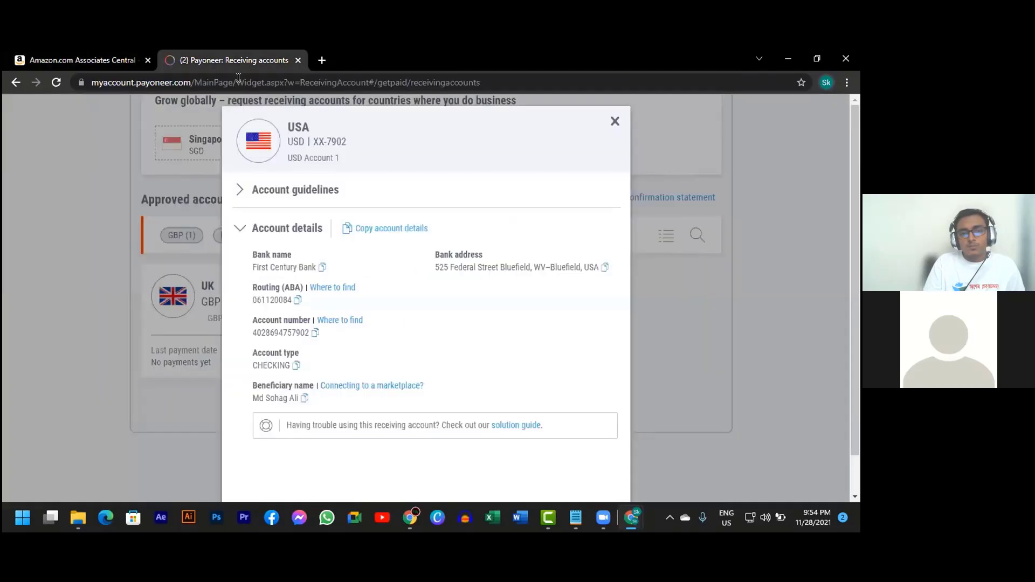
pyautogui.click(321, 268)
pyautogui.click(75, 61)
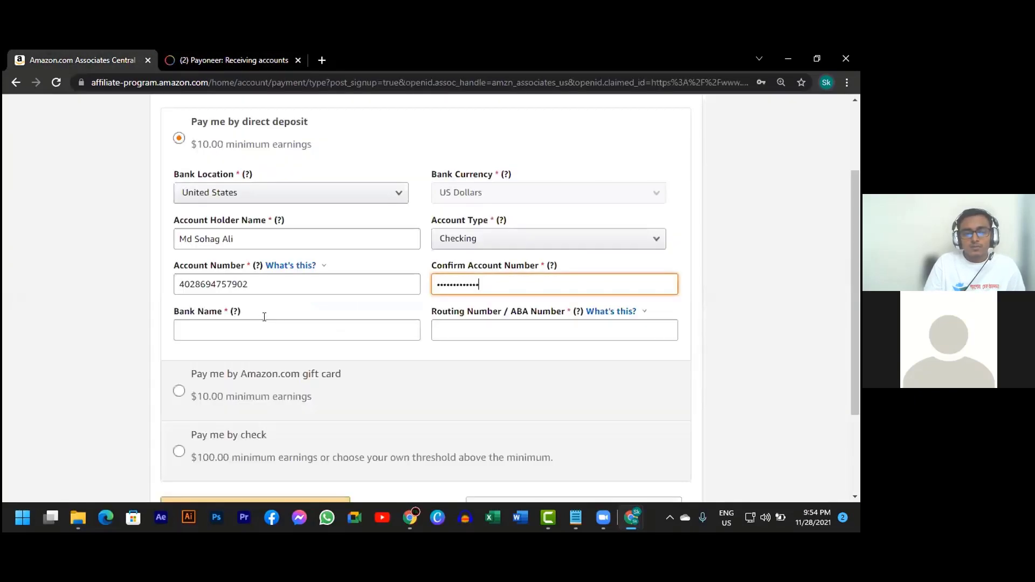
pyautogui.click(316, 323)
pyautogui.hotkey('ctrl', 'v')
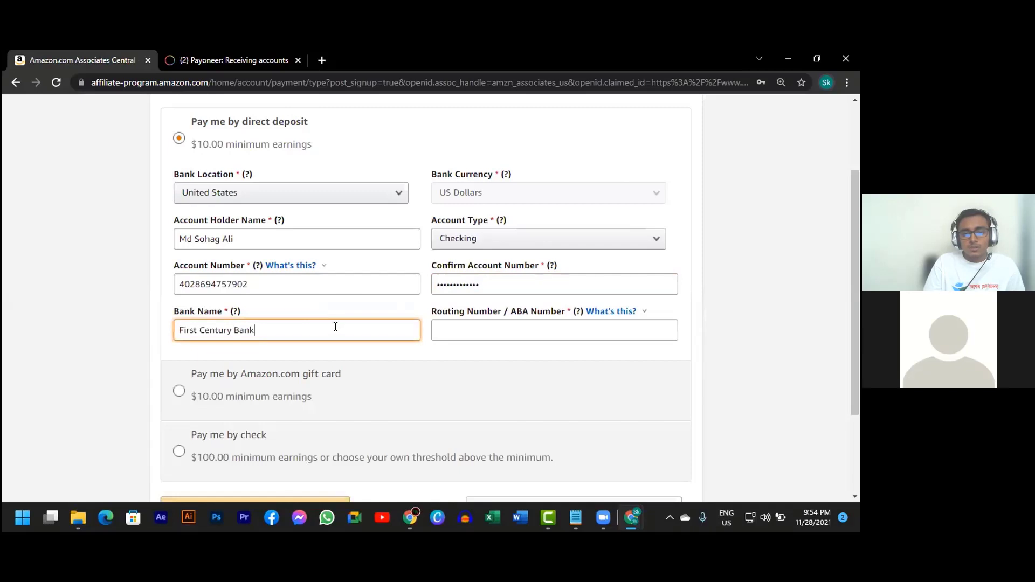
# Paste the Payoneer routing number into the routing number field
pyautogui.click(230, 60)
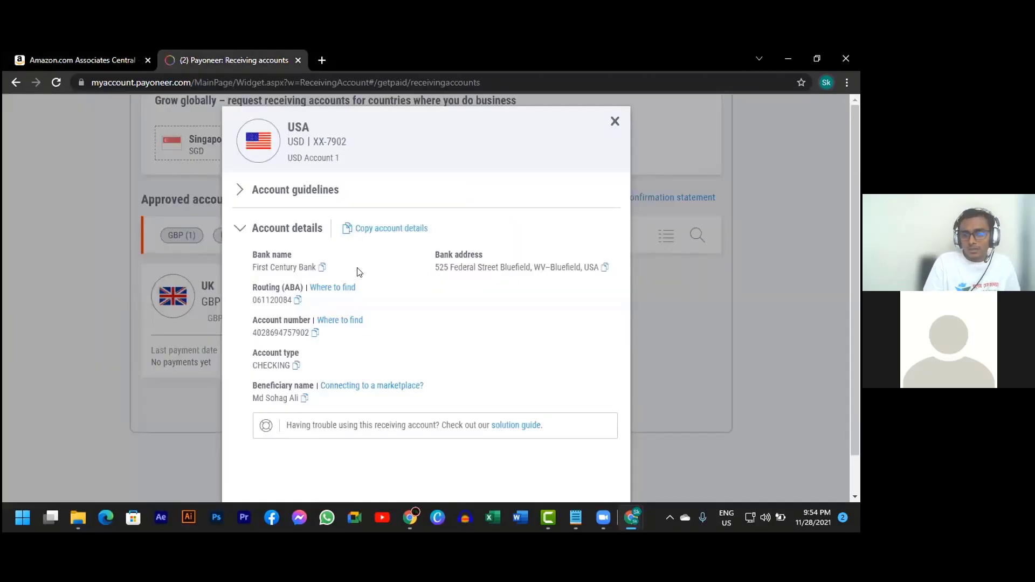
pyautogui.click(298, 300)
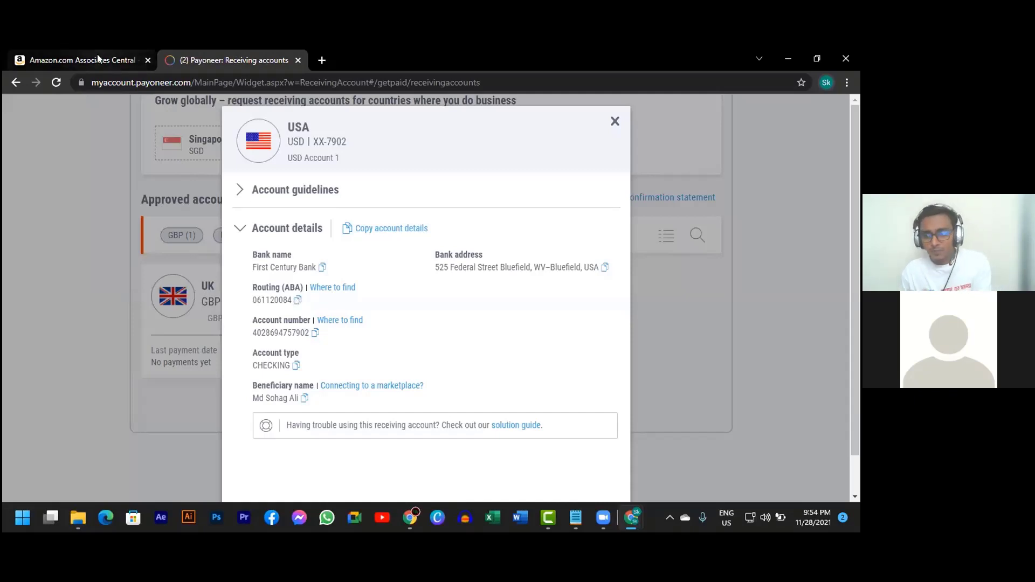
pyautogui.click(97, 54)
pyautogui.click(512, 327)
pyautogui.hotkey('ctrl', 'v')
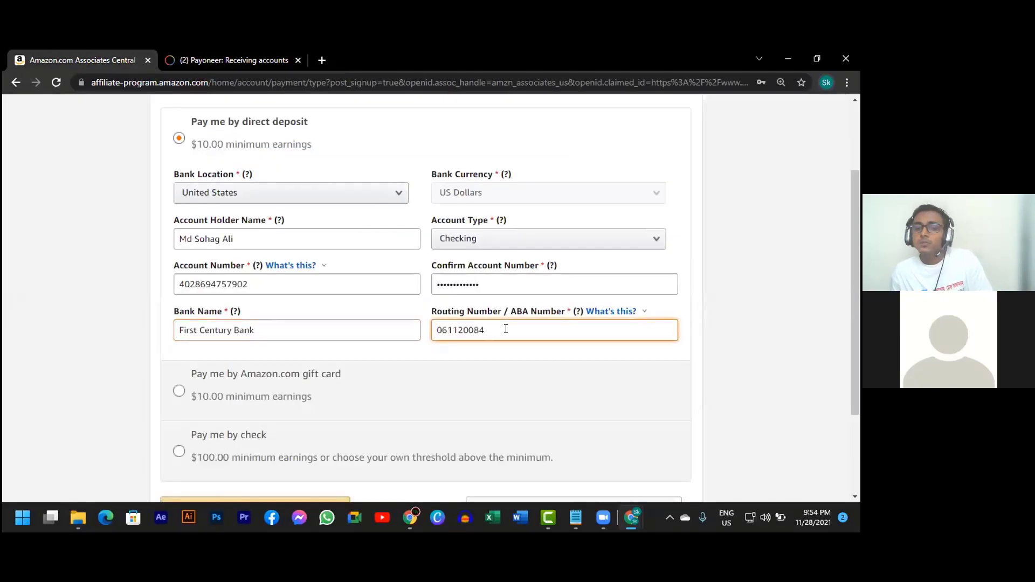
pyautogui.click(449, 312)
# Submit the bank details and continue to tax information
pyautogui.scroll(-1, 437, 308)
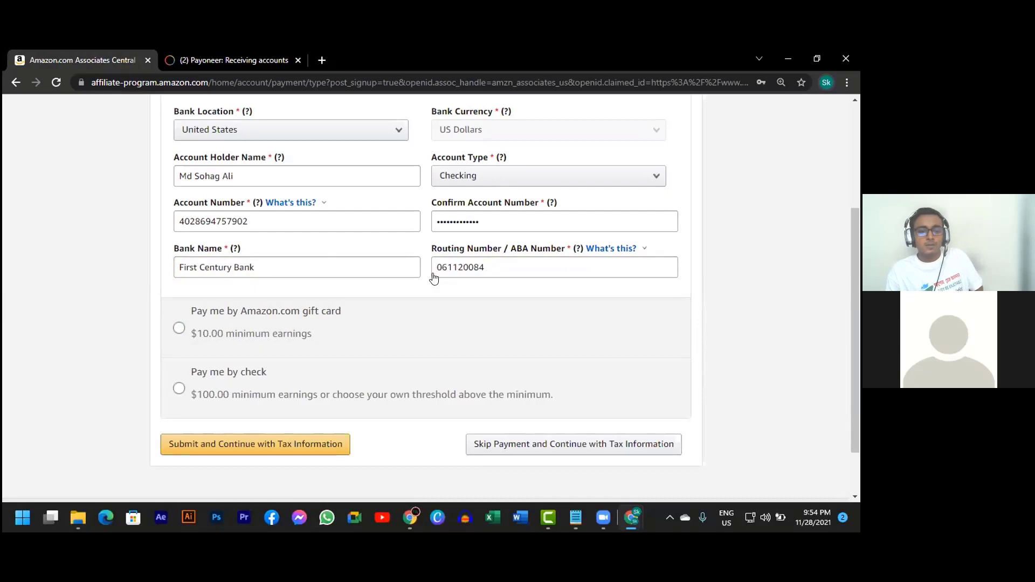
pyautogui.scroll(-1, 432, 275)
pyautogui.click(432, 277)
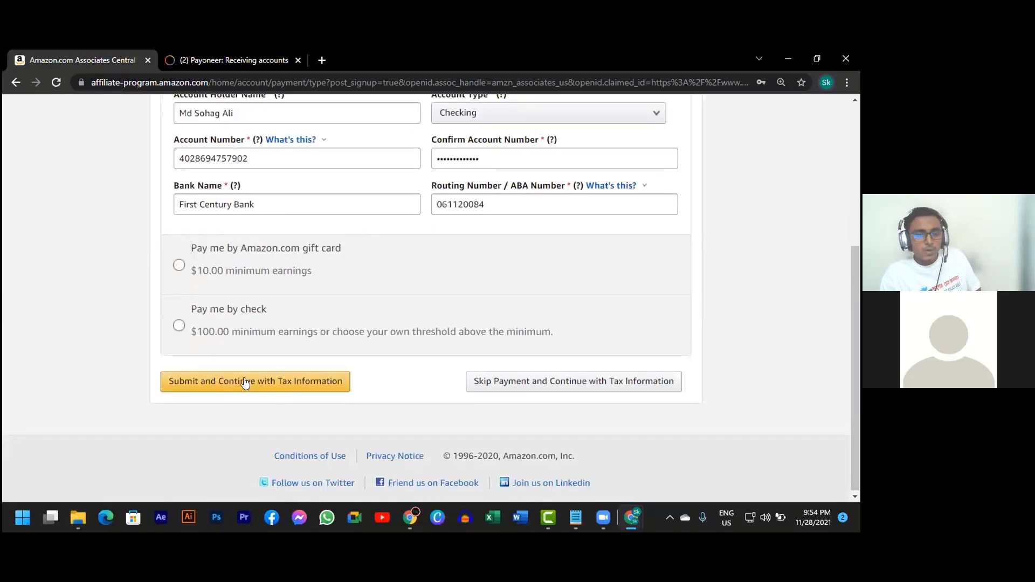
pyautogui.scroll(1, 245, 382)
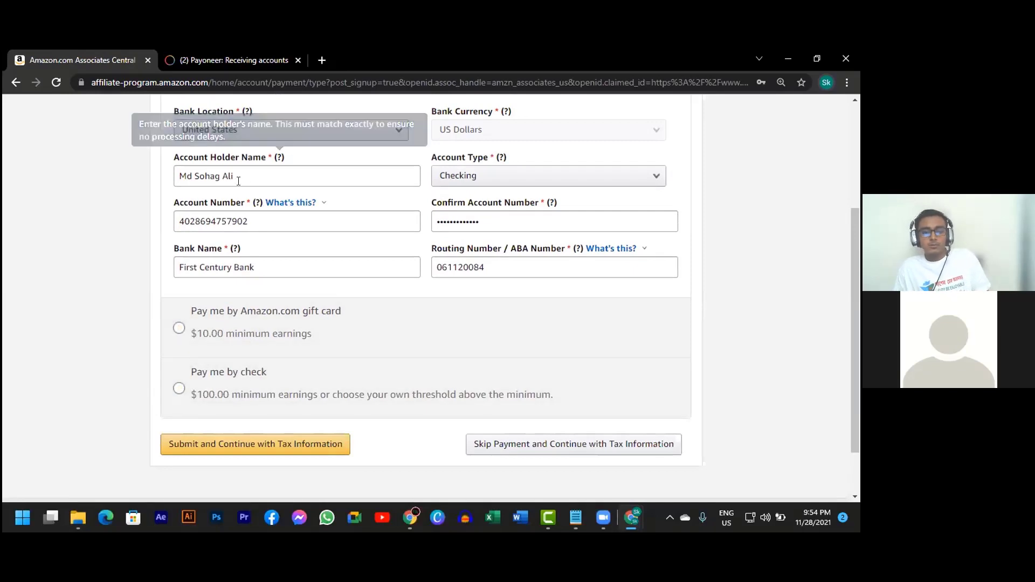
pyautogui.scroll(-1, 243, 383)
pyautogui.click(302, 384)
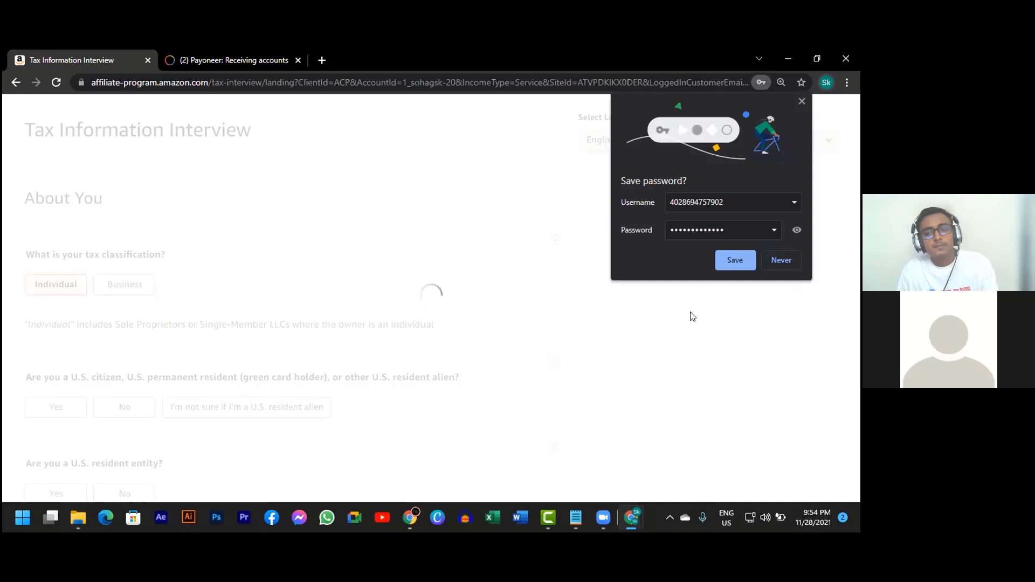
# Decline saving the password and review the tax classification question in the About You section
pyautogui.click(780, 260)
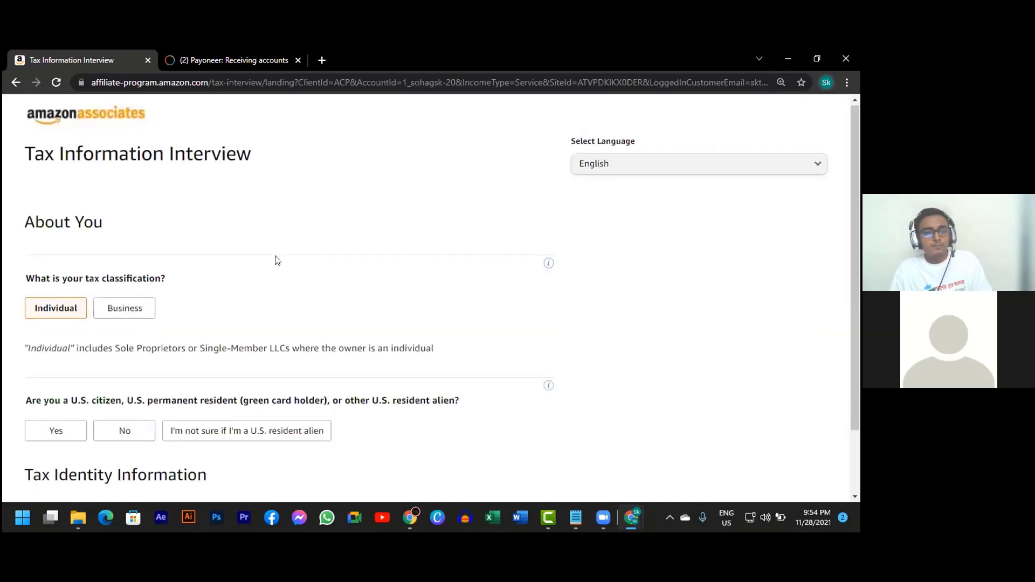
pyautogui.scroll(-1, 274, 259)
pyautogui.click(25, 215)
pyautogui.keyDown('shift'); pyautogui.click(175, 218); pyautogui.keyUp('shift')
pyautogui.click(175, 217)
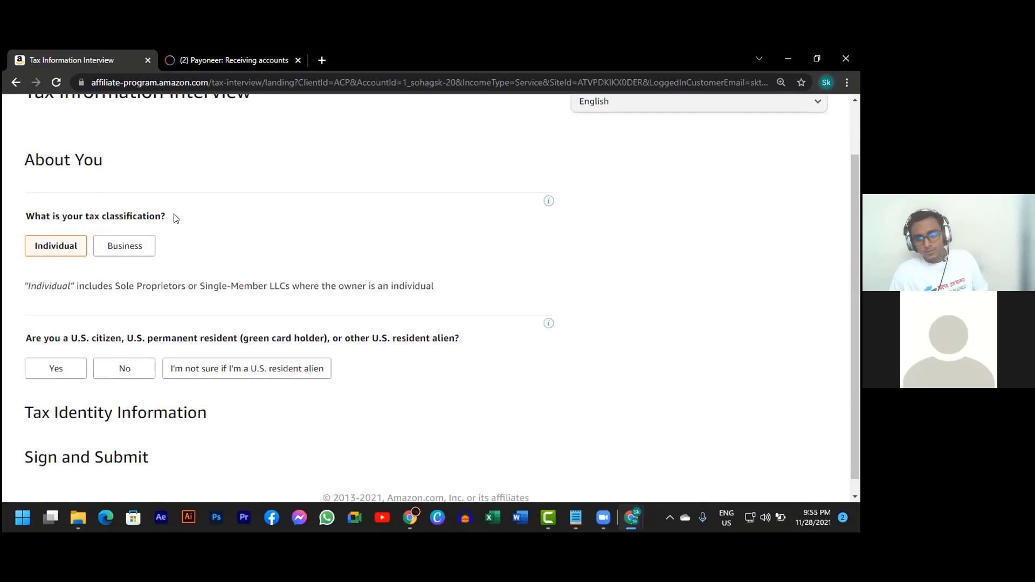
# Mark the tax classification as Individual and answer No to both the U.S. person and intermediary agent questions
pyautogui.click(43, 247)
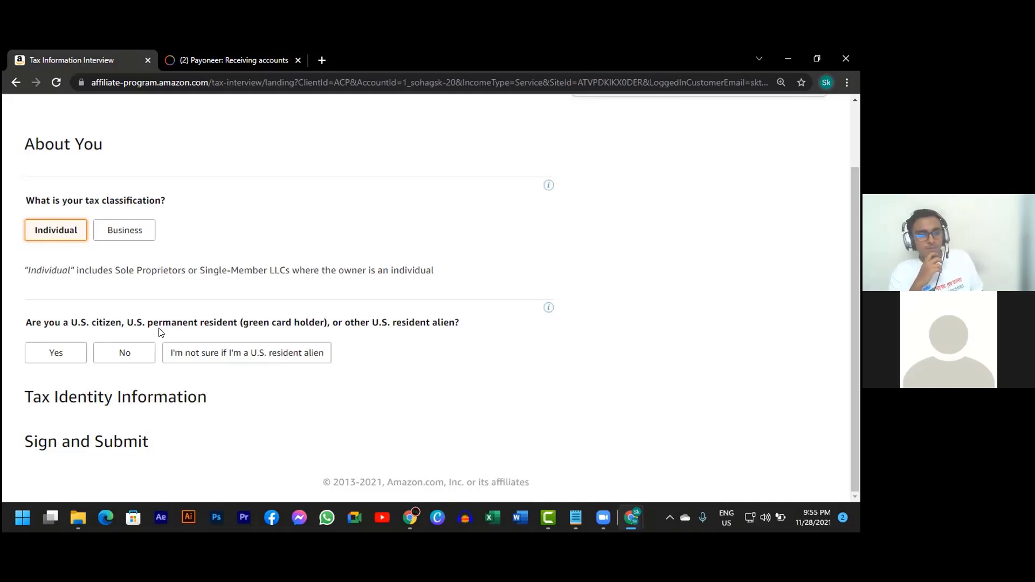
pyautogui.click(132, 353)
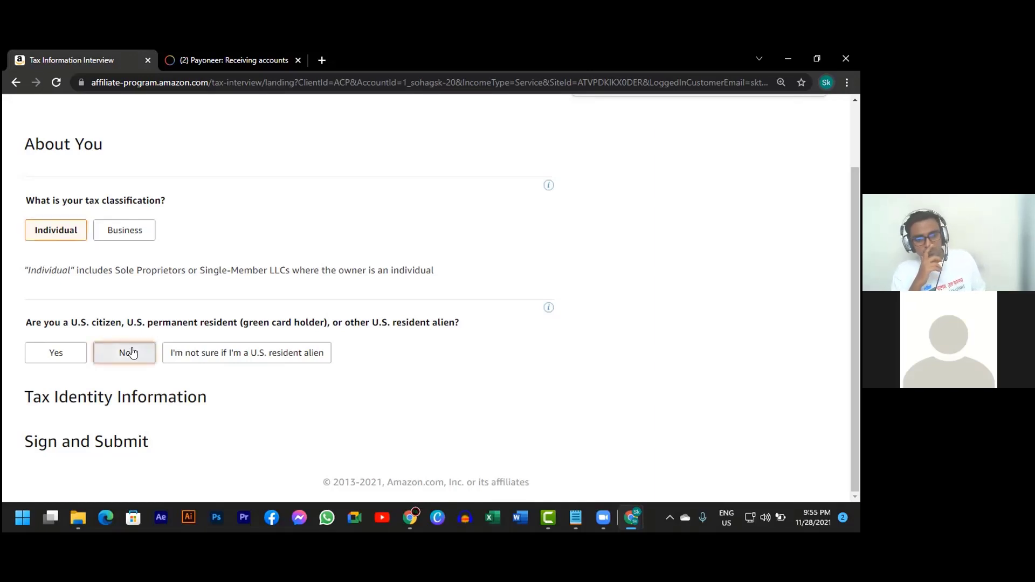
pyautogui.scroll(-1, 134, 353)
pyautogui.scroll(-1, 134, 352)
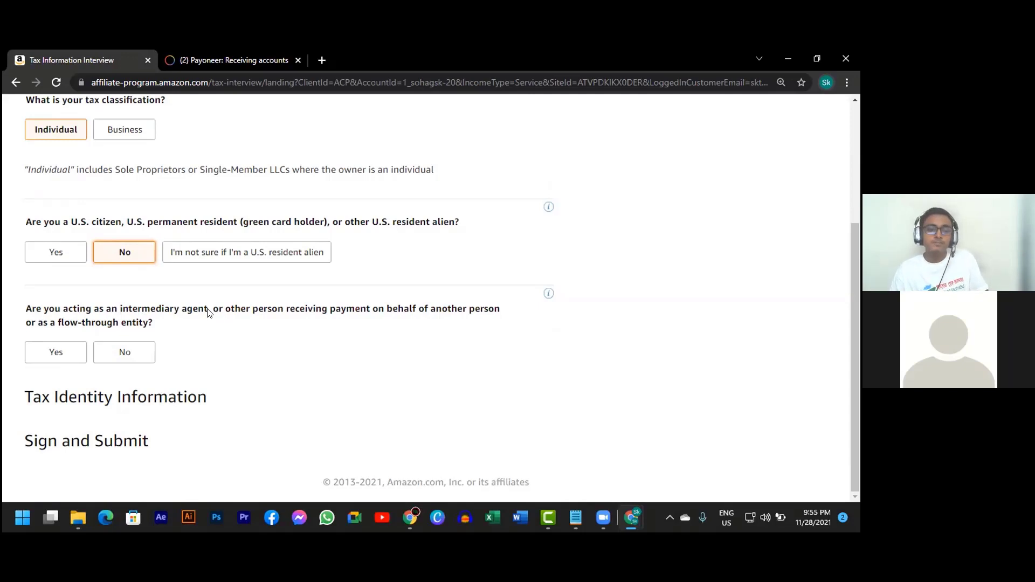
pyautogui.click(127, 353)
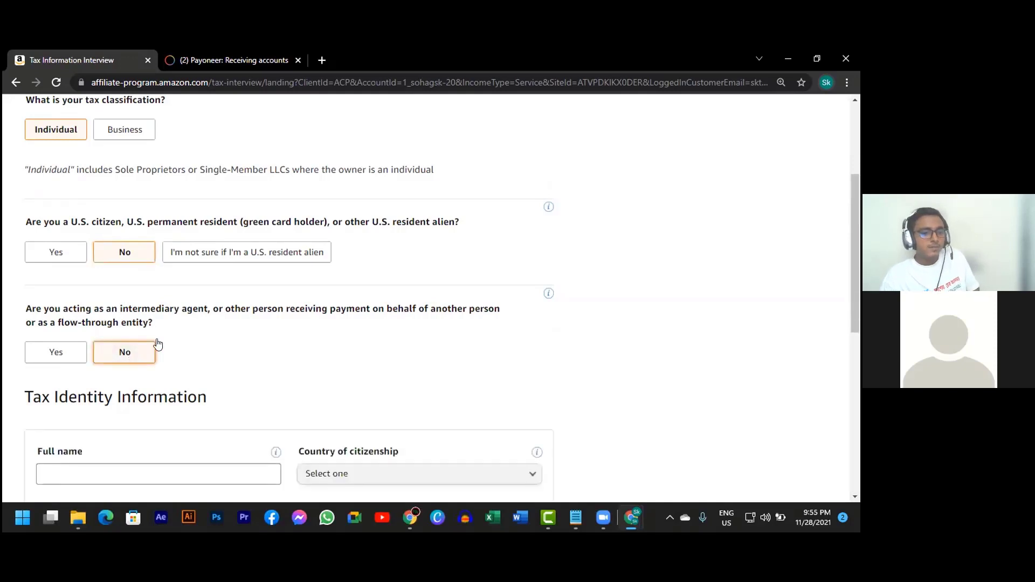
# Enter the taxpayer's full name in the Full name field, fixing typos
pyautogui.scroll(-3, 162, 345)
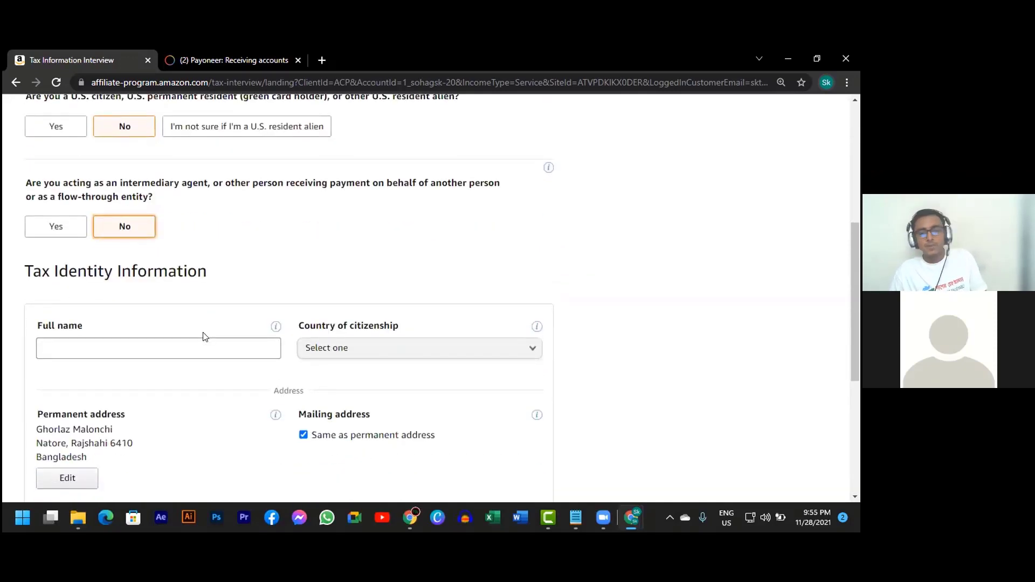
pyautogui.write('Md.')
pyautogui.press('BackSpace')
pyautogui.press('BackSpace')
pyautogui.write('s')
pyautogui.press('BackSpace')
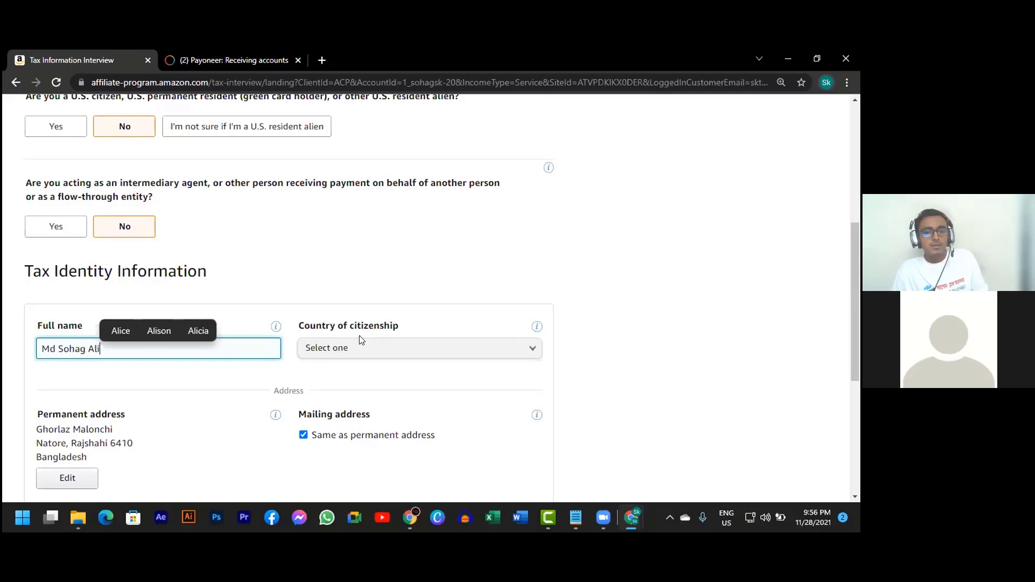
# Select Bangladesh as the country of citizenship
pyautogui.scroll(-1, 333, 290)
pyautogui.click(334, 290)
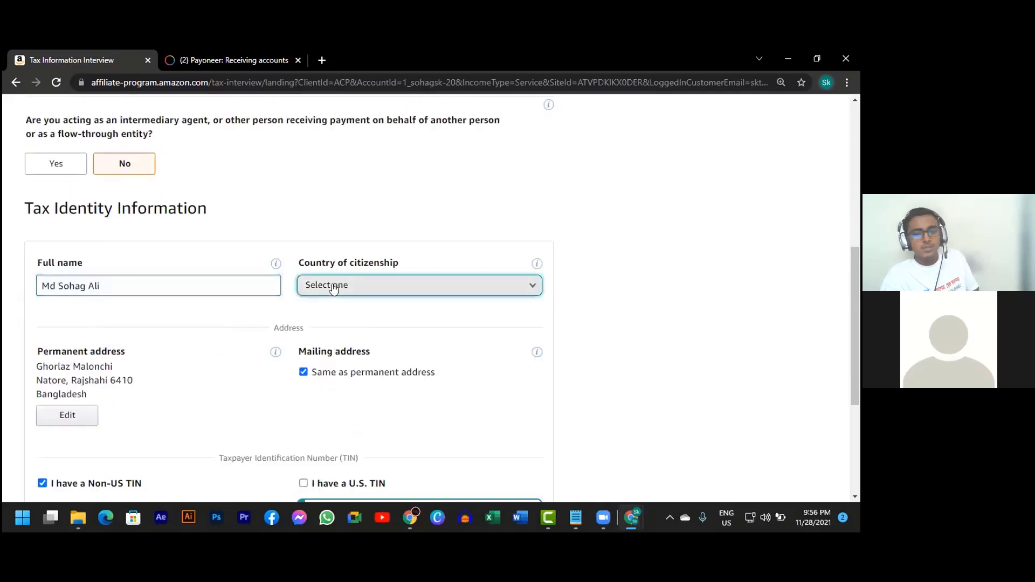
pyautogui.scroll(-2, 395, 318)
pyautogui.scroll(-3, 394, 317)
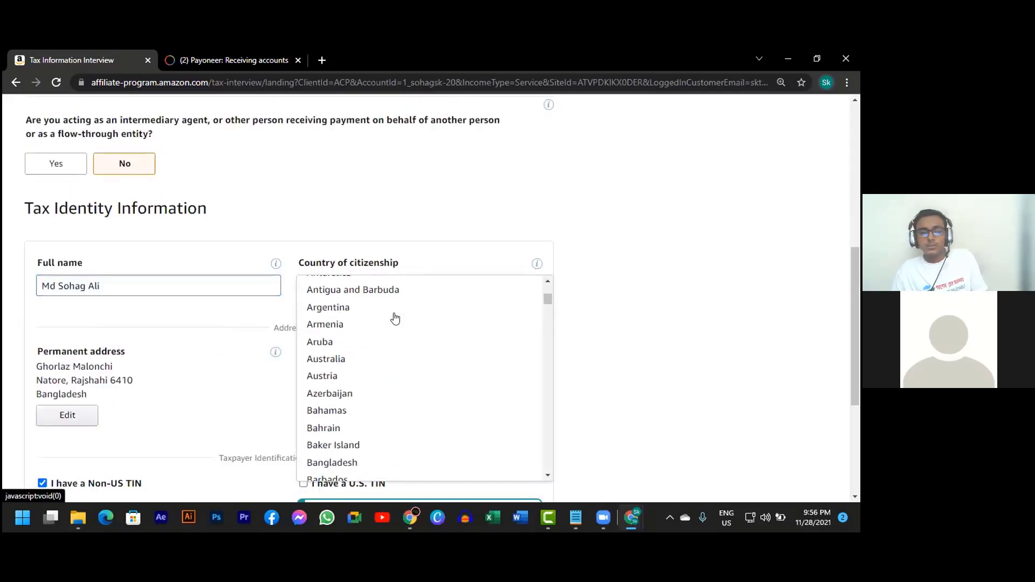
pyautogui.click(363, 336)
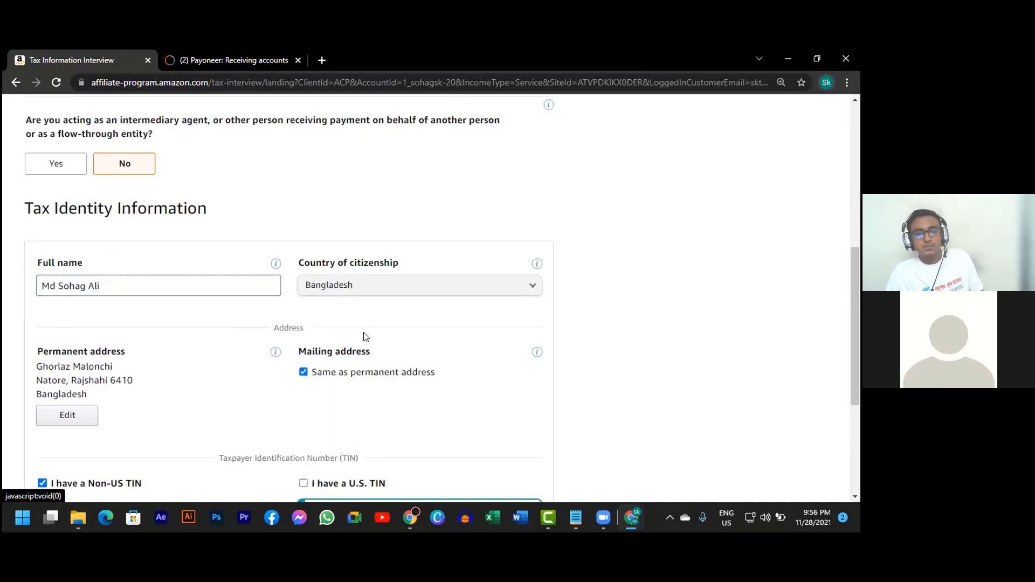
pyautogui.scroll(-1, 214, 315)
pyautogui.scroll(-2, 214, 315)
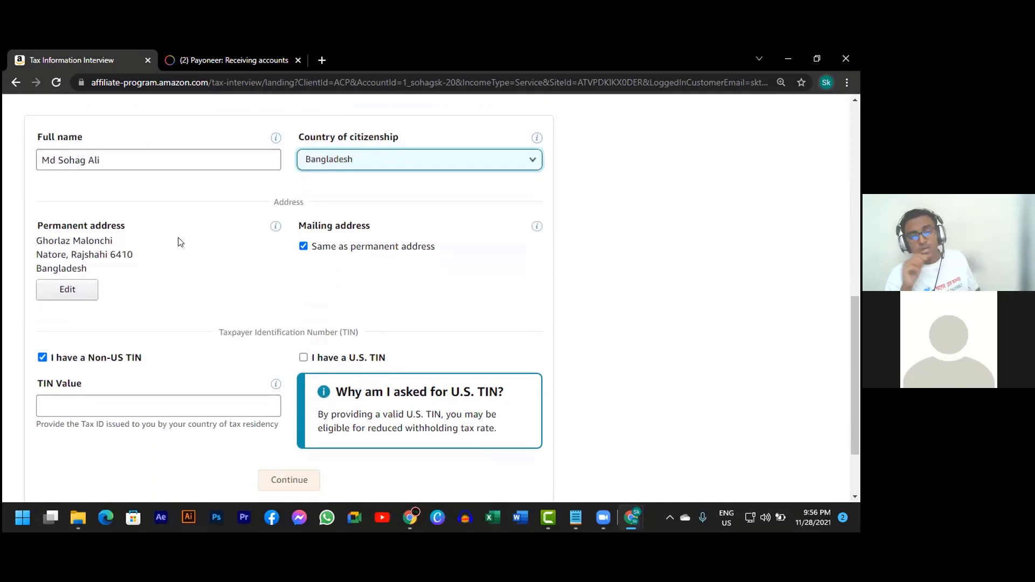
pyautogui.click(303, 246)
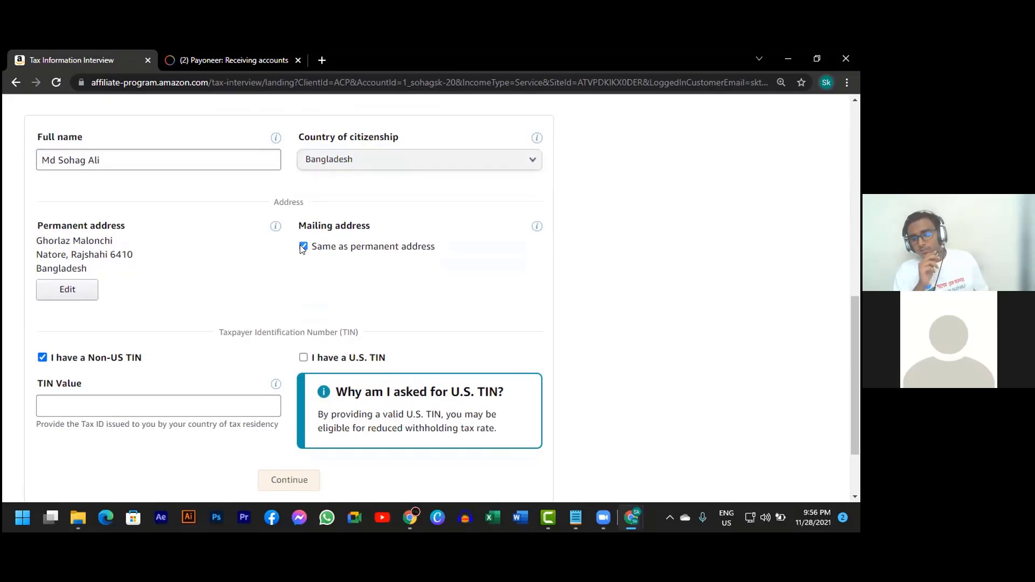
# Uncheck, then recheck 'Same as permanent address' so mailing matches the permanent address
pyautogui.click(303, 247)
pyautogui.click(323, 265)
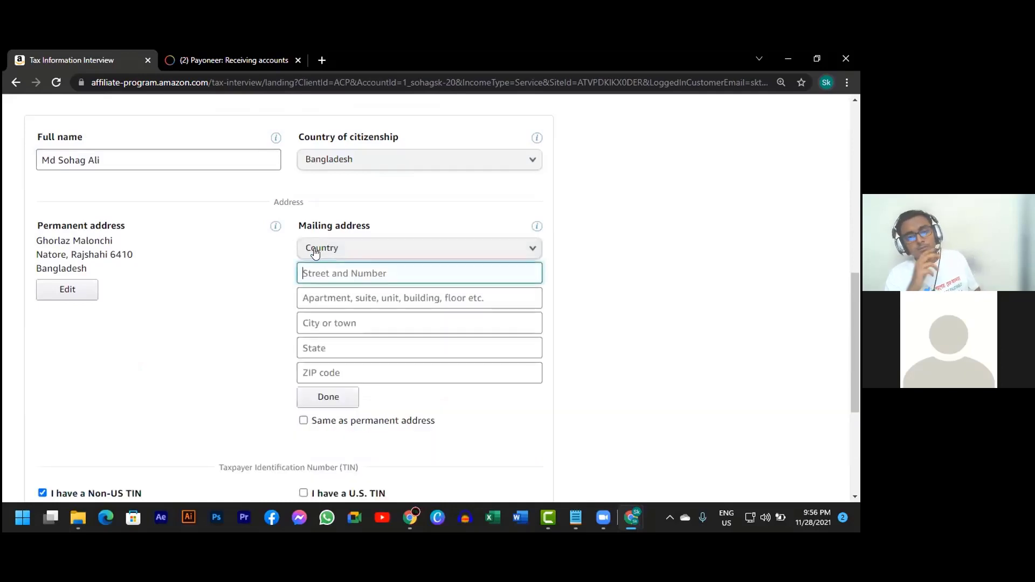
pyautogui.scroll(-1, 311, 251)
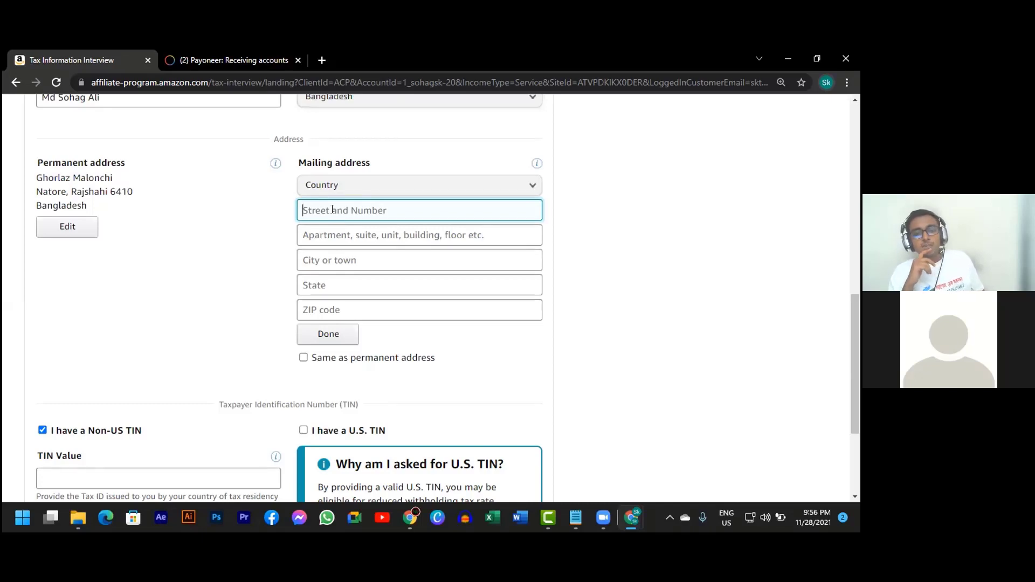
pyautogui.click(535, 185)
pyautogui.click(536, 163)
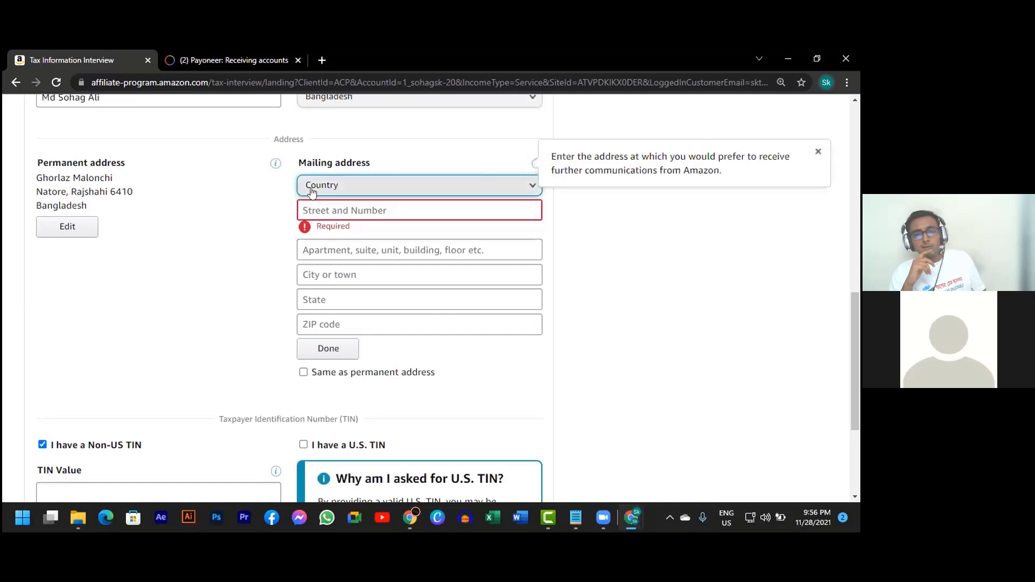
pyautogui.click(304, 371)
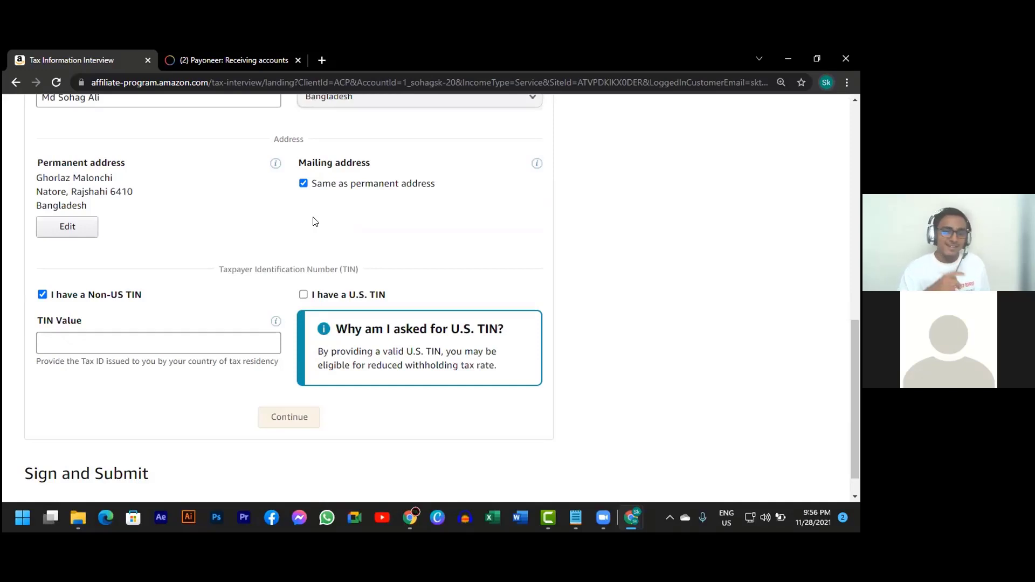
# Highlight the TIN Value field label, then bring up File Explorer
pyautogui.scroll(-1, 312, 220)
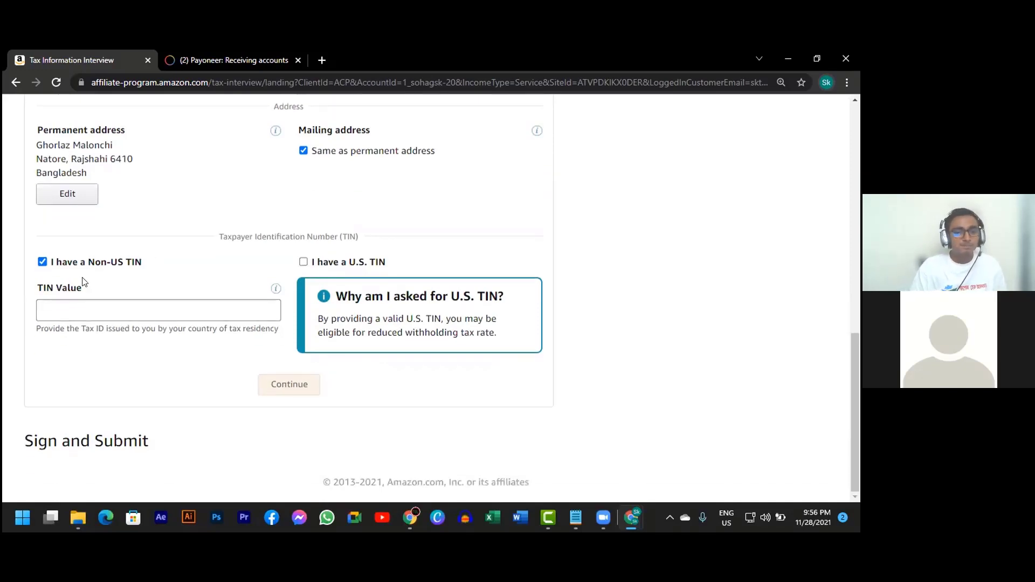
pyautogui.moveTo(40, 290); pyautogui.dragTo(76, 288)
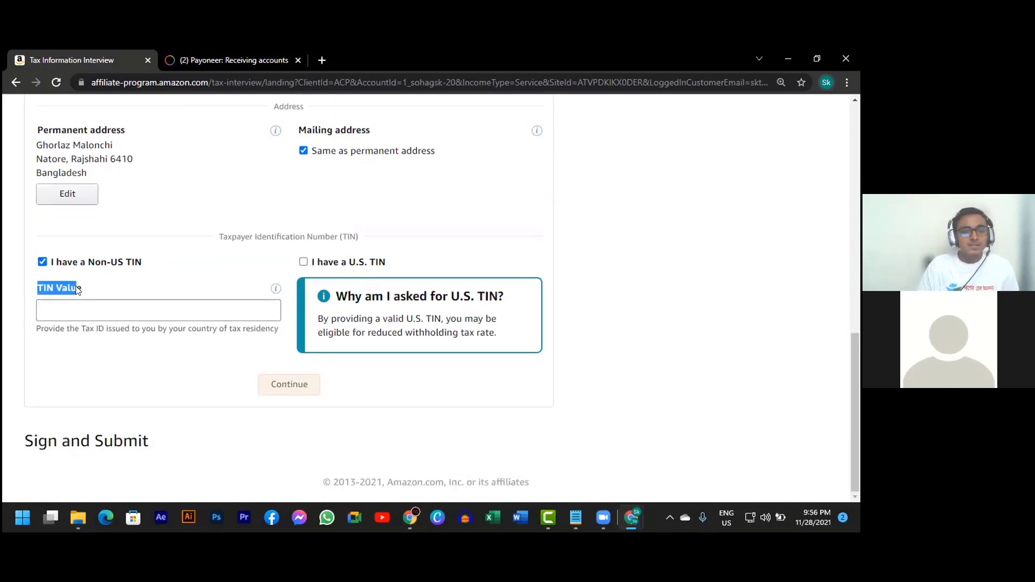
pyautogui.click(129, 290)
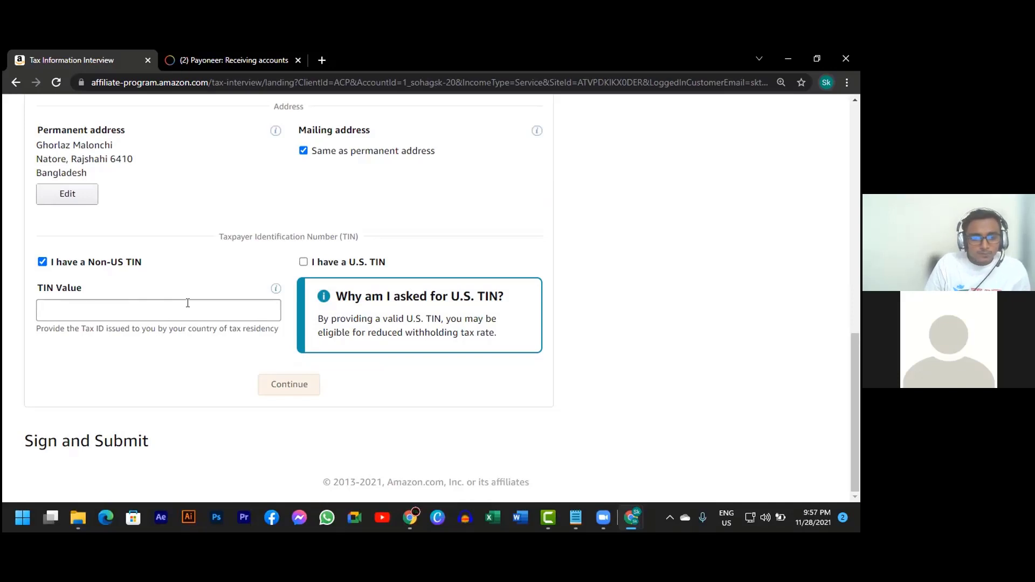
pyautogui.click(73, 518)
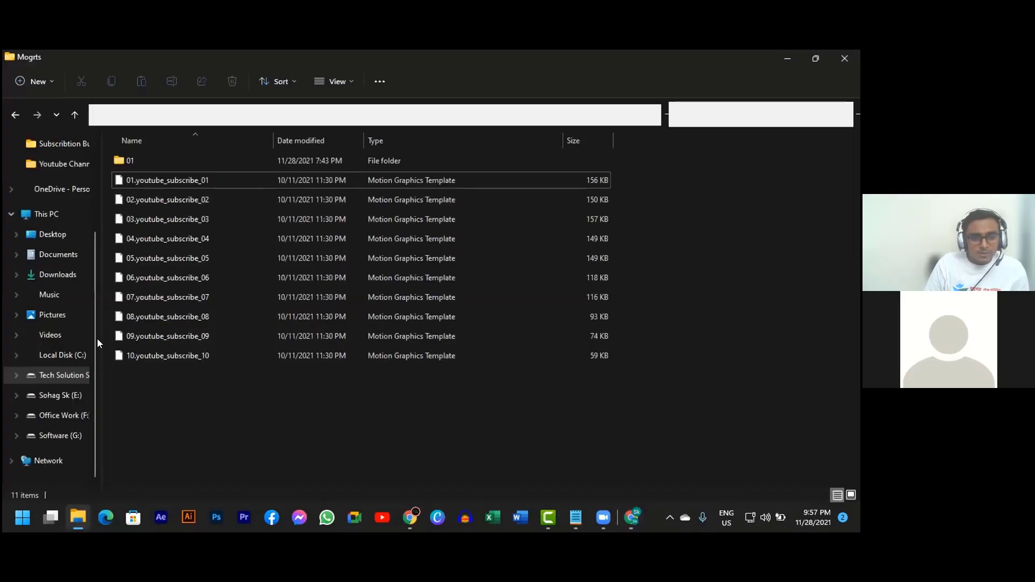
# Open the TIN certificate PDF from the Income Tax folder on Office Work (F:)
pyautogui.click(57, 375)
pyautogui.click(56, 395)
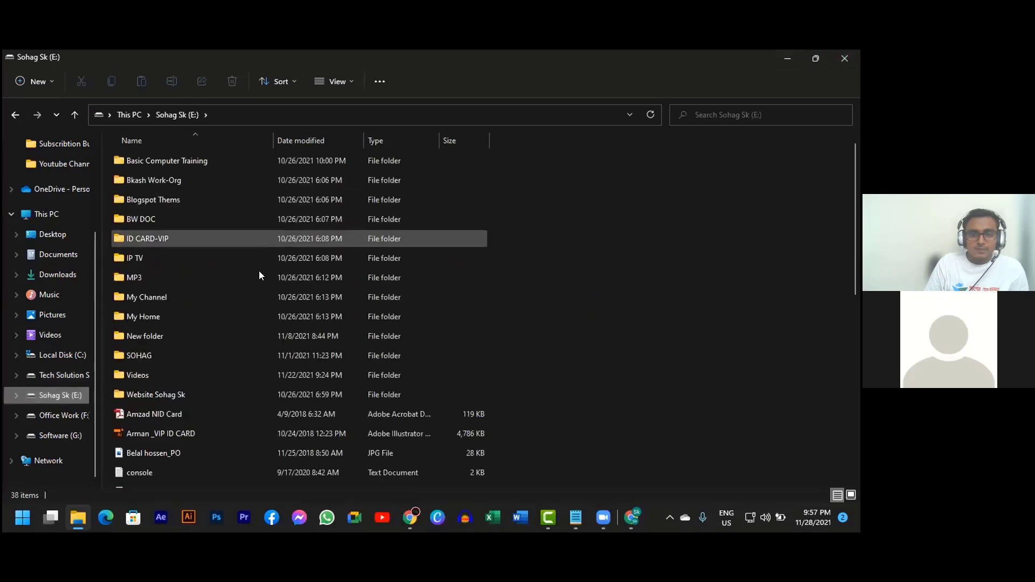
pyautogui.scroll(-2, 176, 324)
pyautogui.scroll(2, 176, 324)
pyautogui.click(57, 414)
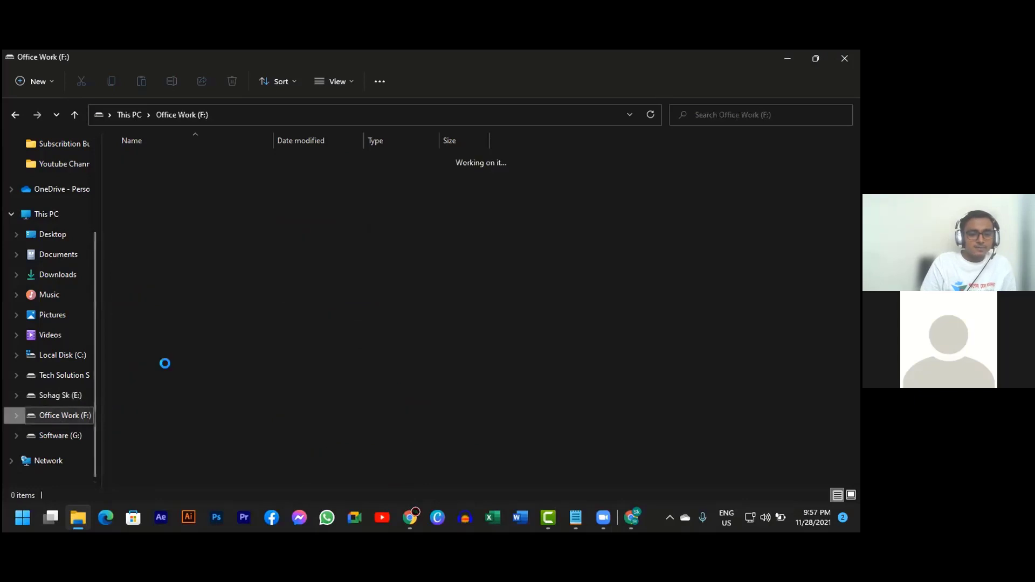
pyautogui.scroll(-3, 189, 350)
pyautogui.click(153, 457)
pyautogui.press('Return')
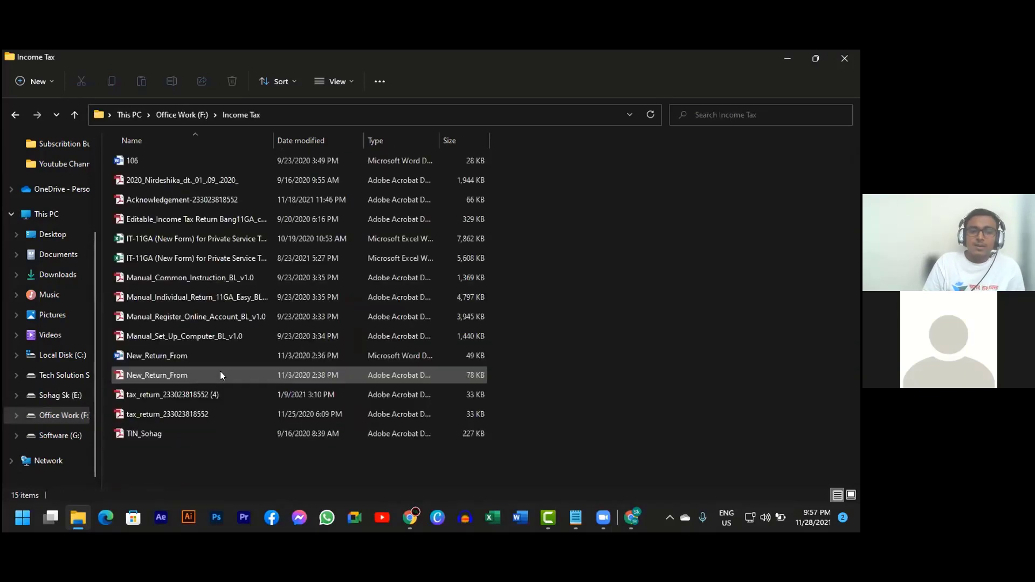
pyautogui.click(143, 434)
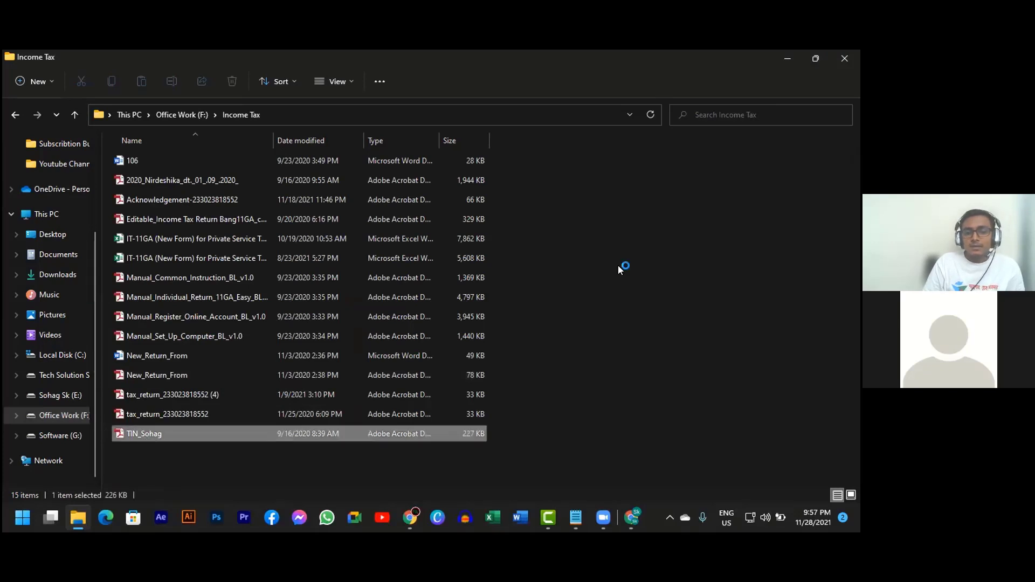
pyautogui.click(784, 58)
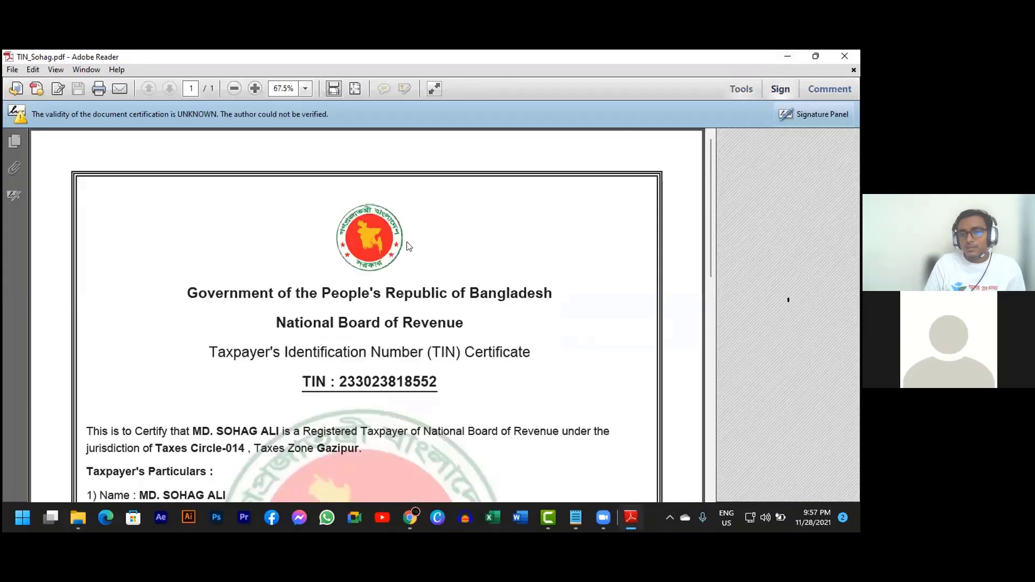
# Reopen the TIN certificate PDF, copy the TIN number, and close Adobe Reader
pyautogui.click(787, 56)
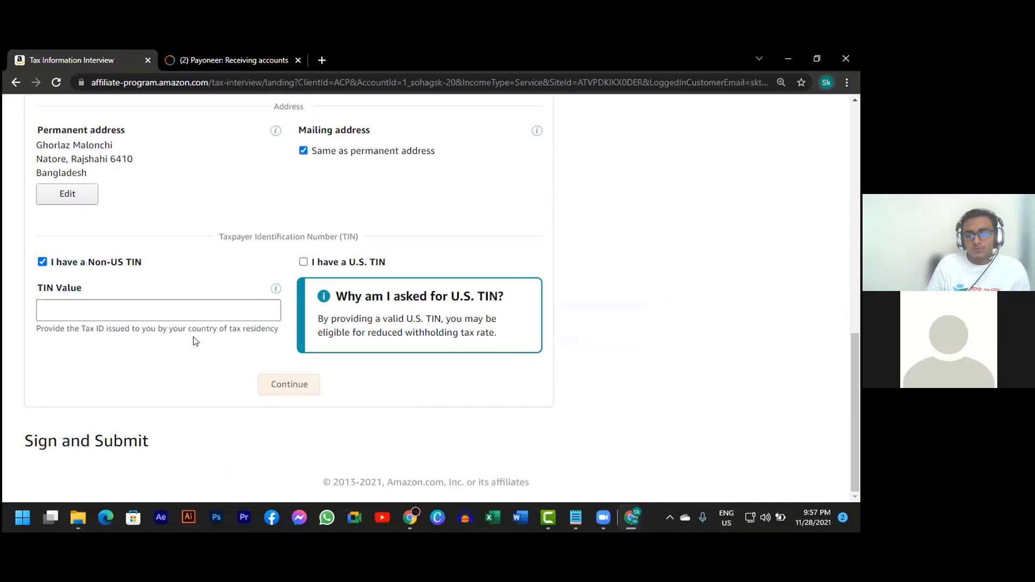
pyautogui.click(78, 517)
pyautogui.doubleClick(155, 432)
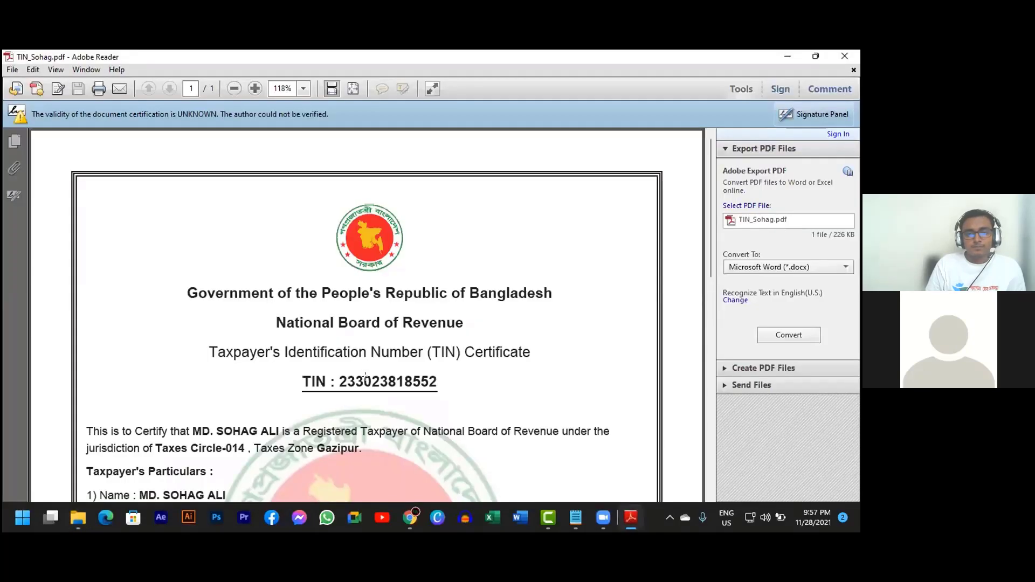
pyautogui.doubleClick(364, 380)
pyautogui.hotkey('ctrl', 'c')
pyautogui.hotkey('alt', 'F4')
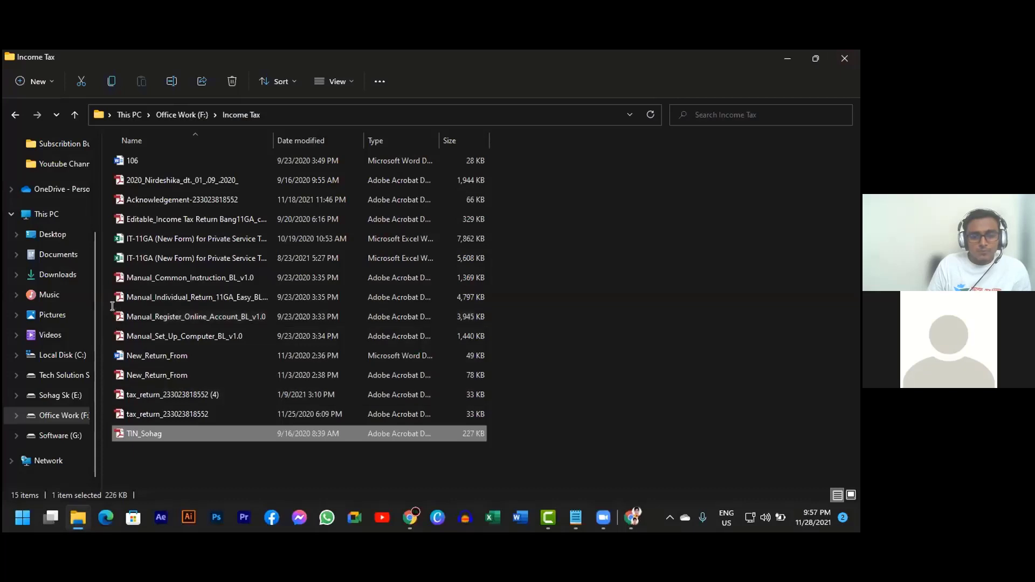
# Paste the copied taxpayer TIN into the tax form's Non-US TIN Value field
pyautogui.click(844, 58)
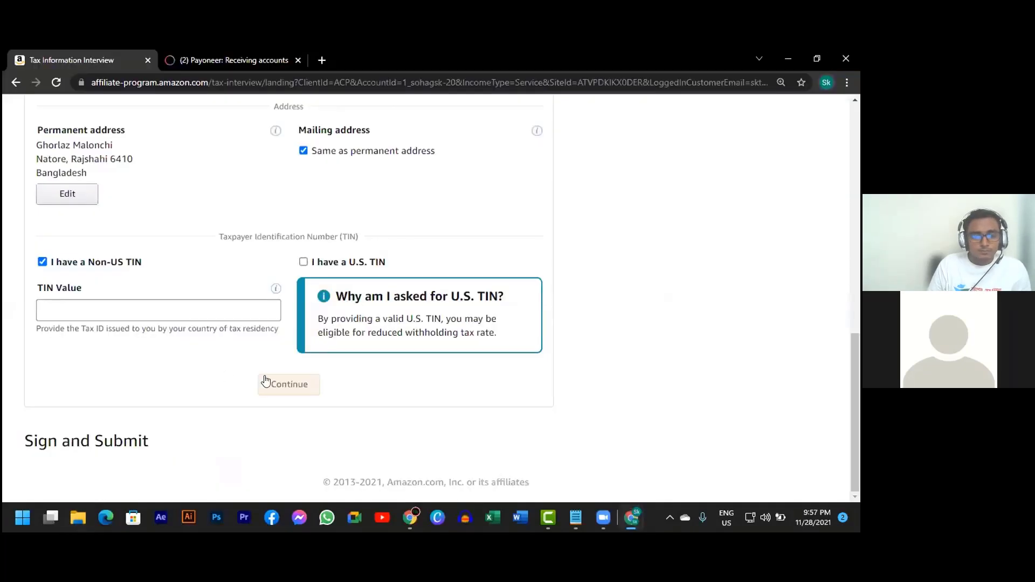
pyautogui.hotkey('ctrl', 'v')
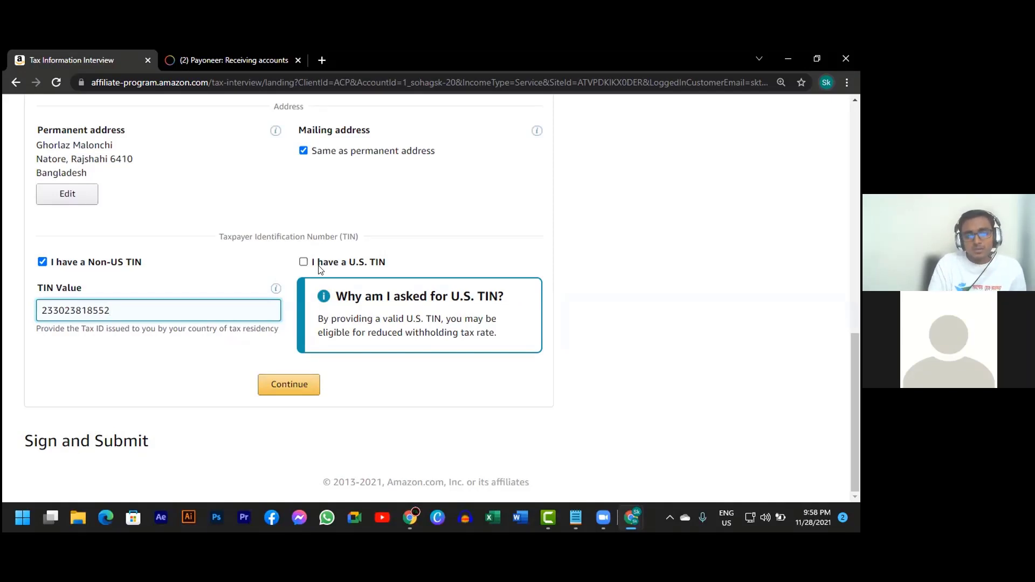
# Re-tick 'I have a Non-US TIN' with the TIN value kept, and continue to Related To Income
pyautogui.click(43, 263)
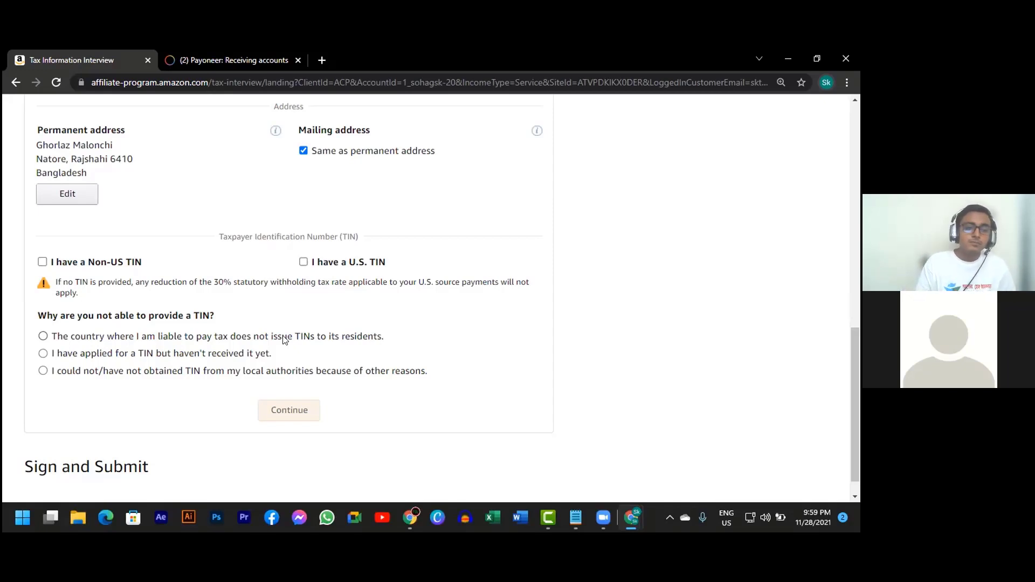
pyautogui.click(121, 263)
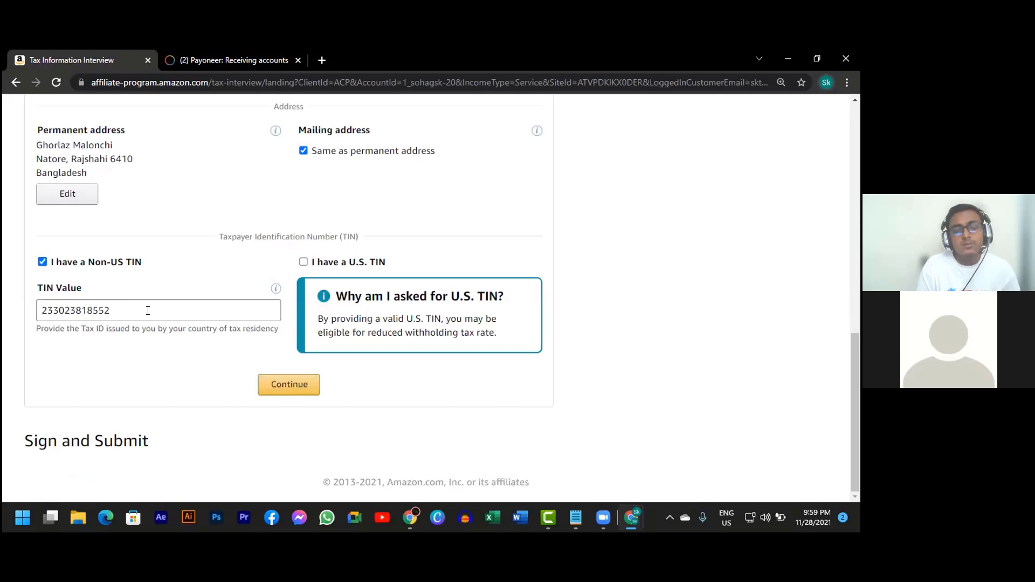
pyautogui.click(297, 388)
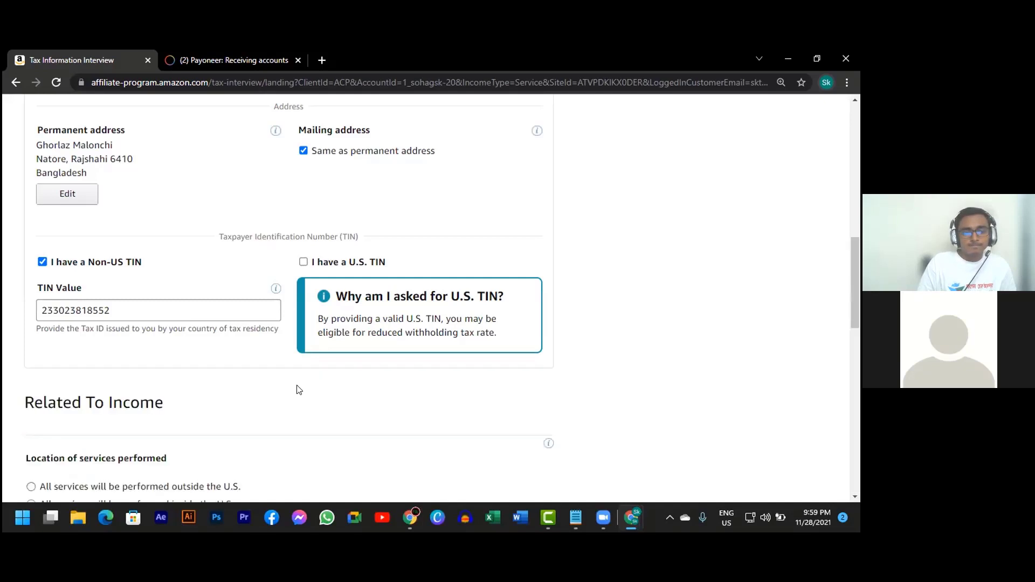
# Set Location of services performed to 'All services will be performed outside the U.S.'
pyautogui.scroll(-2, 210, 377)
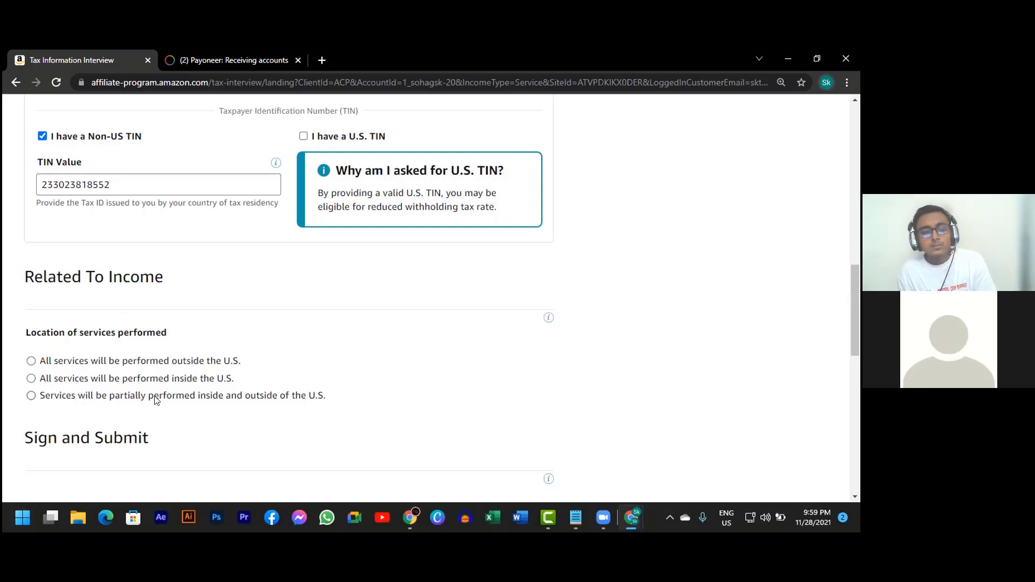
pyautogui.click(152, 366)
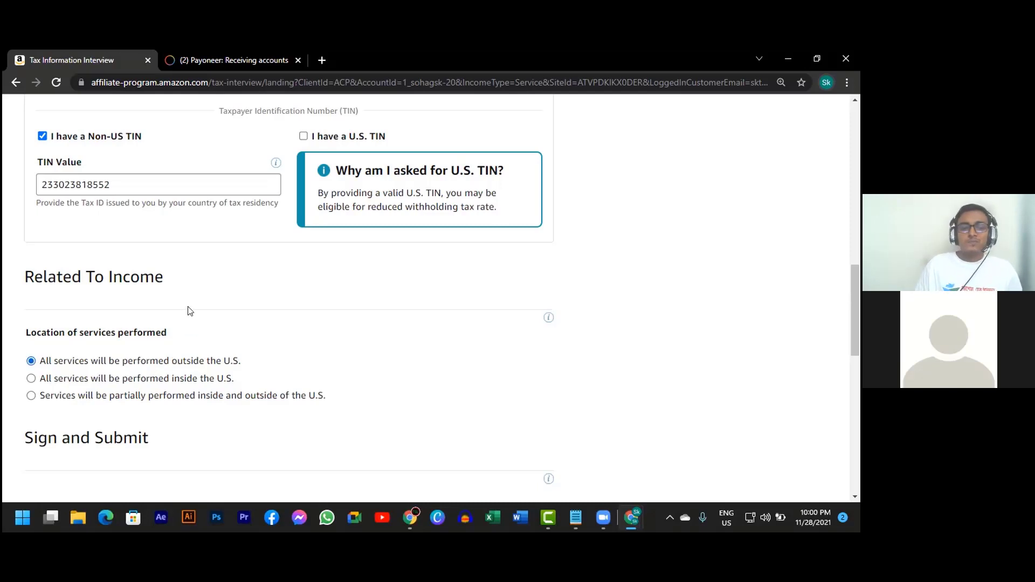
pyautogui.scroll(-3, 197, 327)
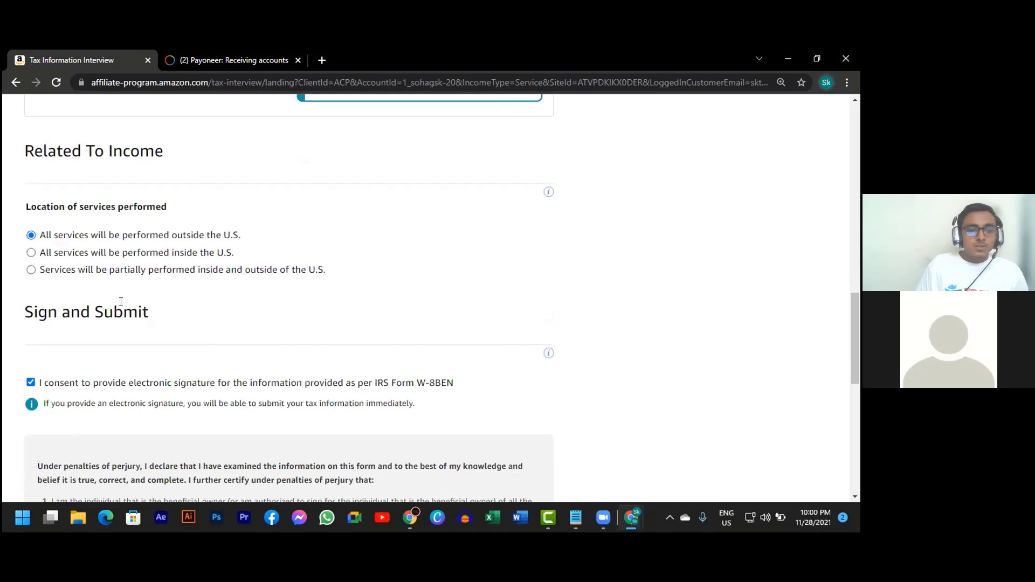
# Type the taxpayer's full name in the Signature field, keeping the date 11-28-2021
pyautogui.scroll(-3, 76, 307)
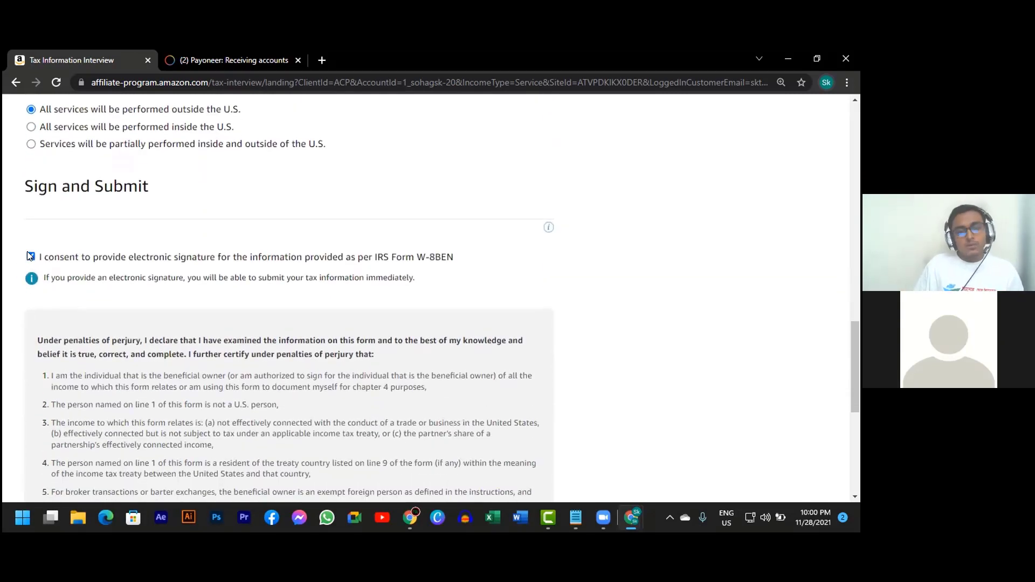
pyautogui.scroll(-1, 30, 254)
pyautogui.scroll(-4, 64, 216)
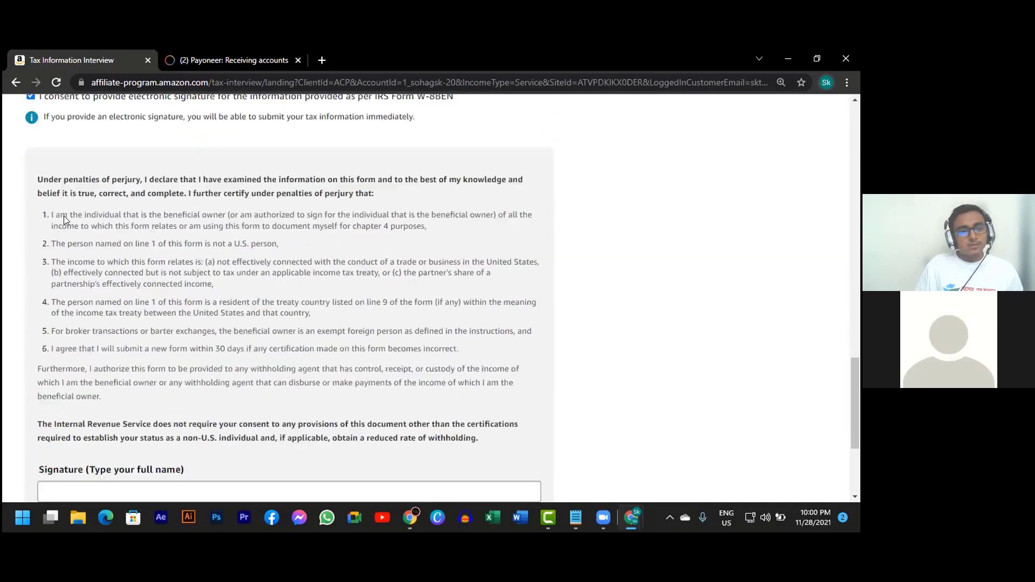
pyautogui.click(129, 339)
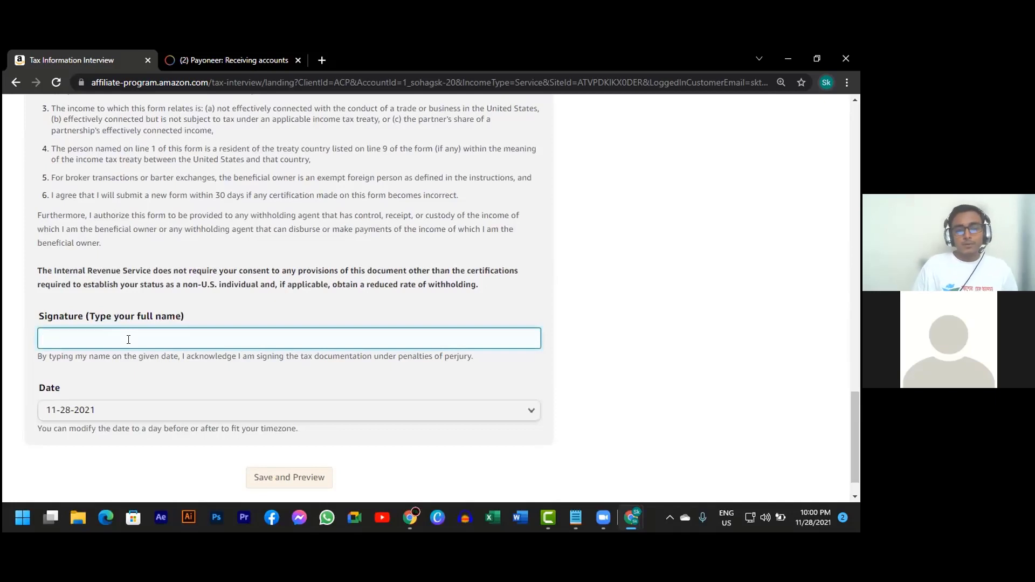
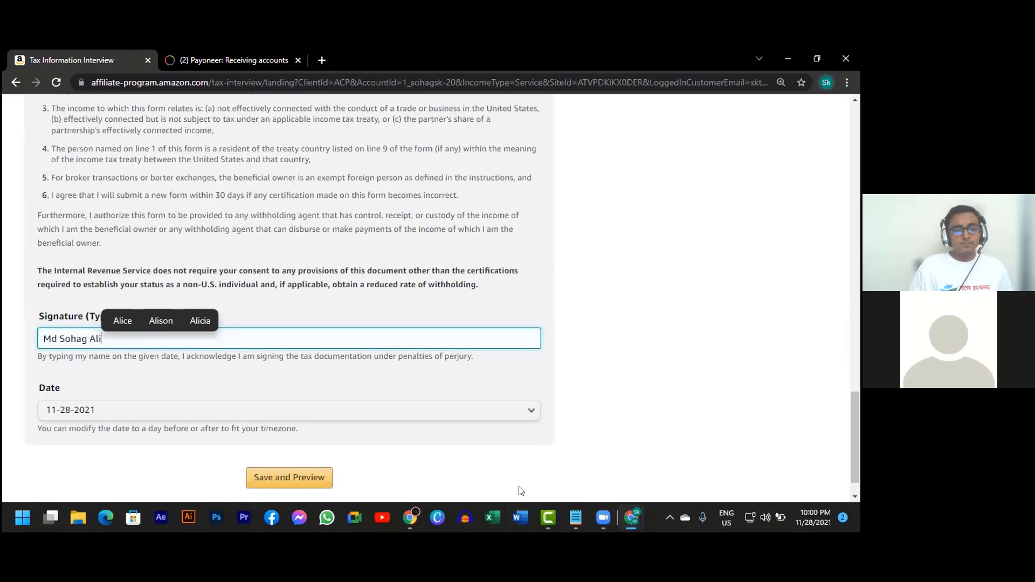
pyautogui.scroll(-1, 307, 402)
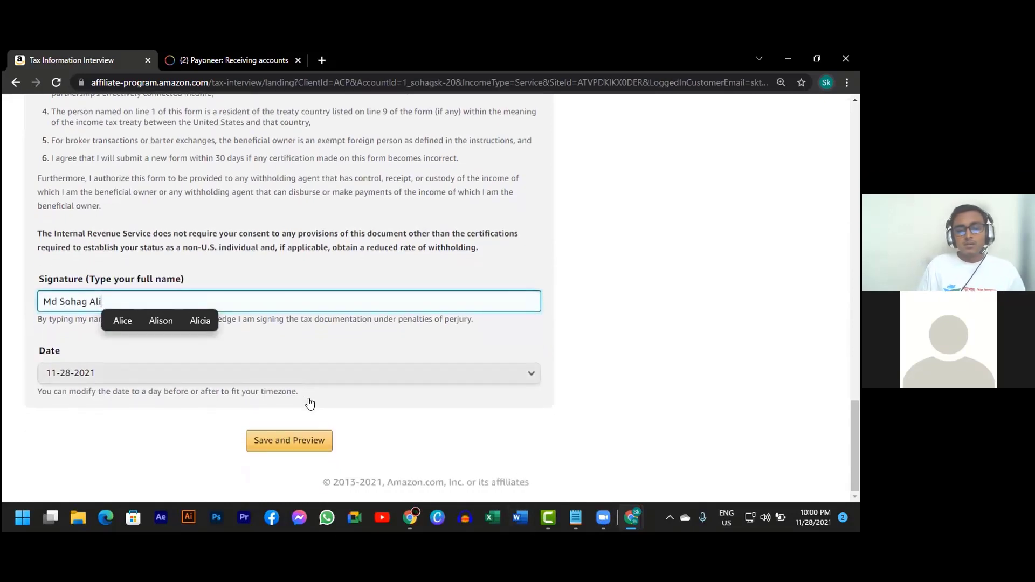
pyautogui.click(299, 441)
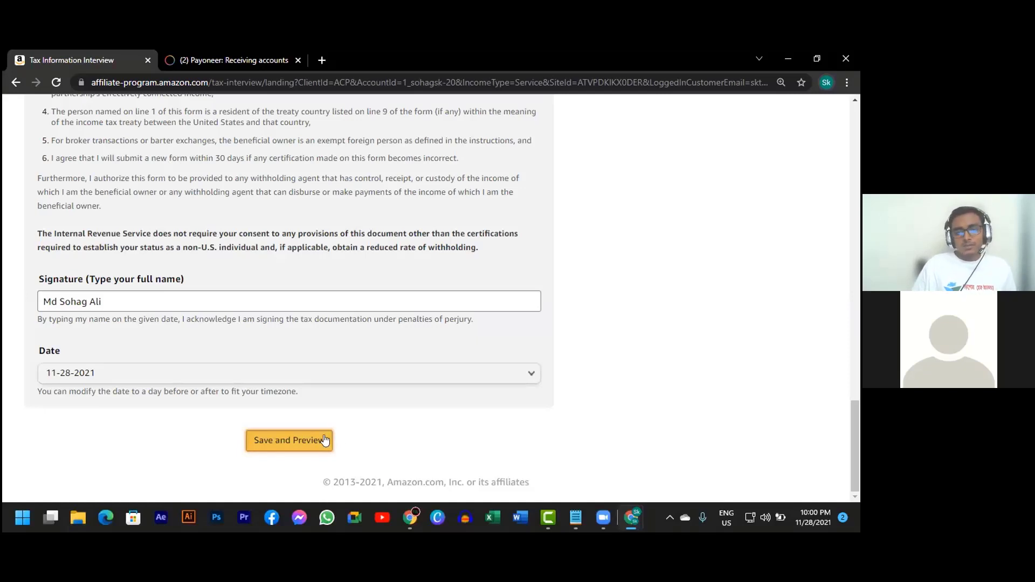
# Save and preview the W-8BEN Certificate of Foreign Status, reviewing the Part I details
pyautogui.click(325, 436)
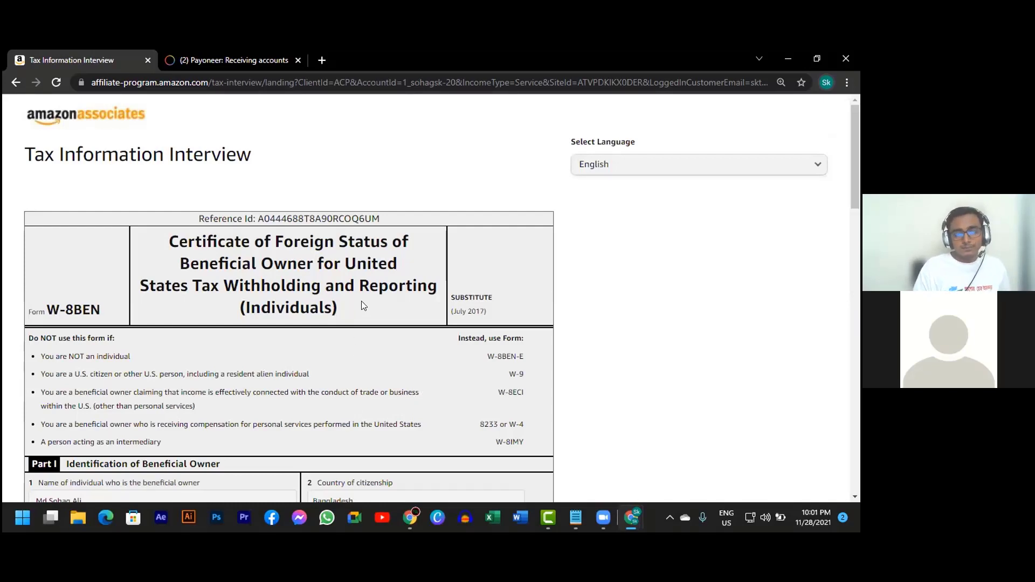
pyautogui.scroll(-1, 361, 301)
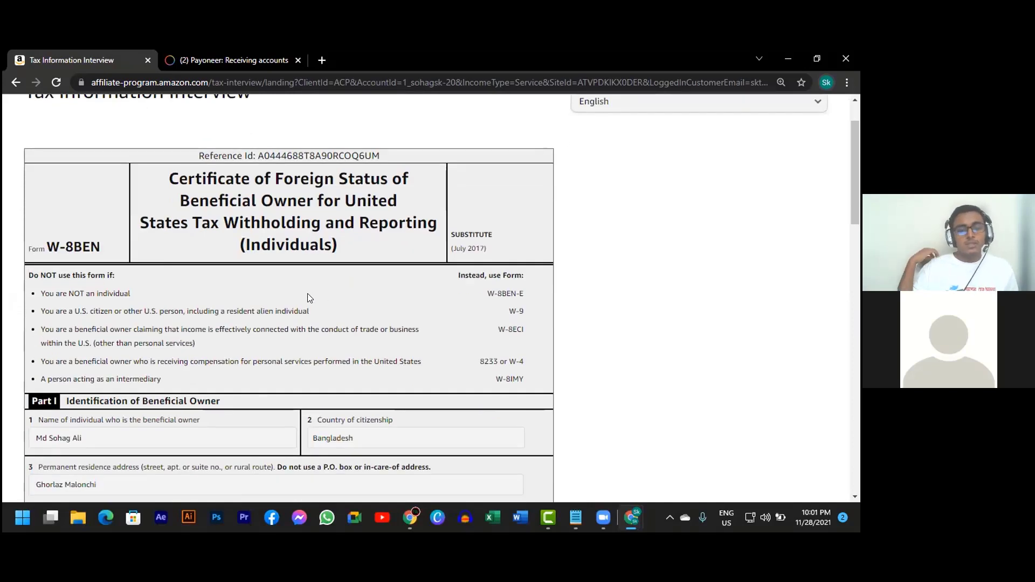